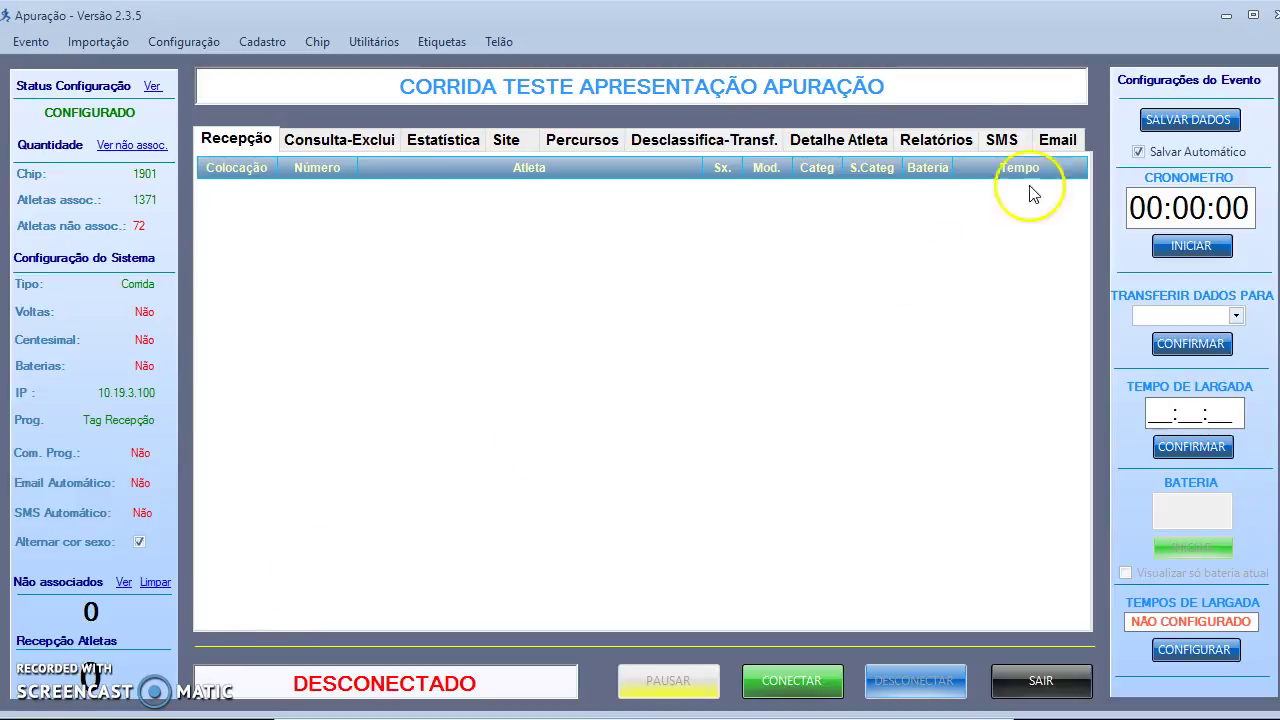
left_click(950, 136)
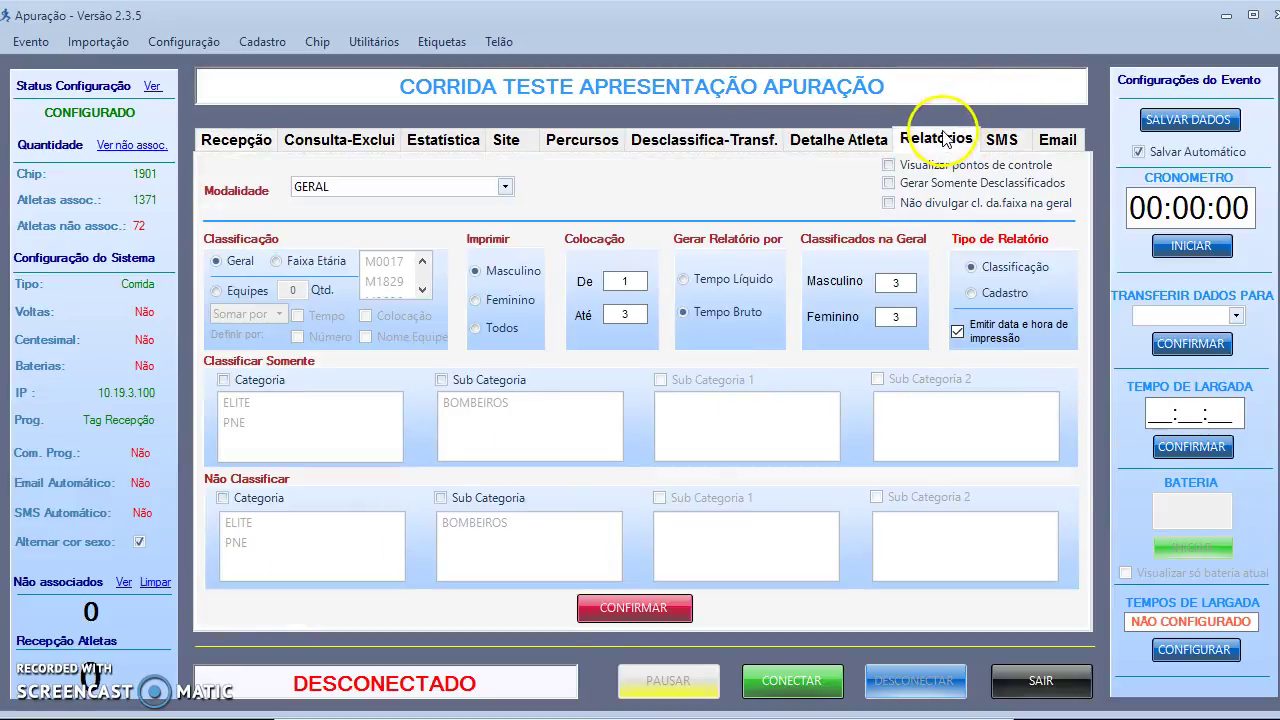
left_click(236, 138)
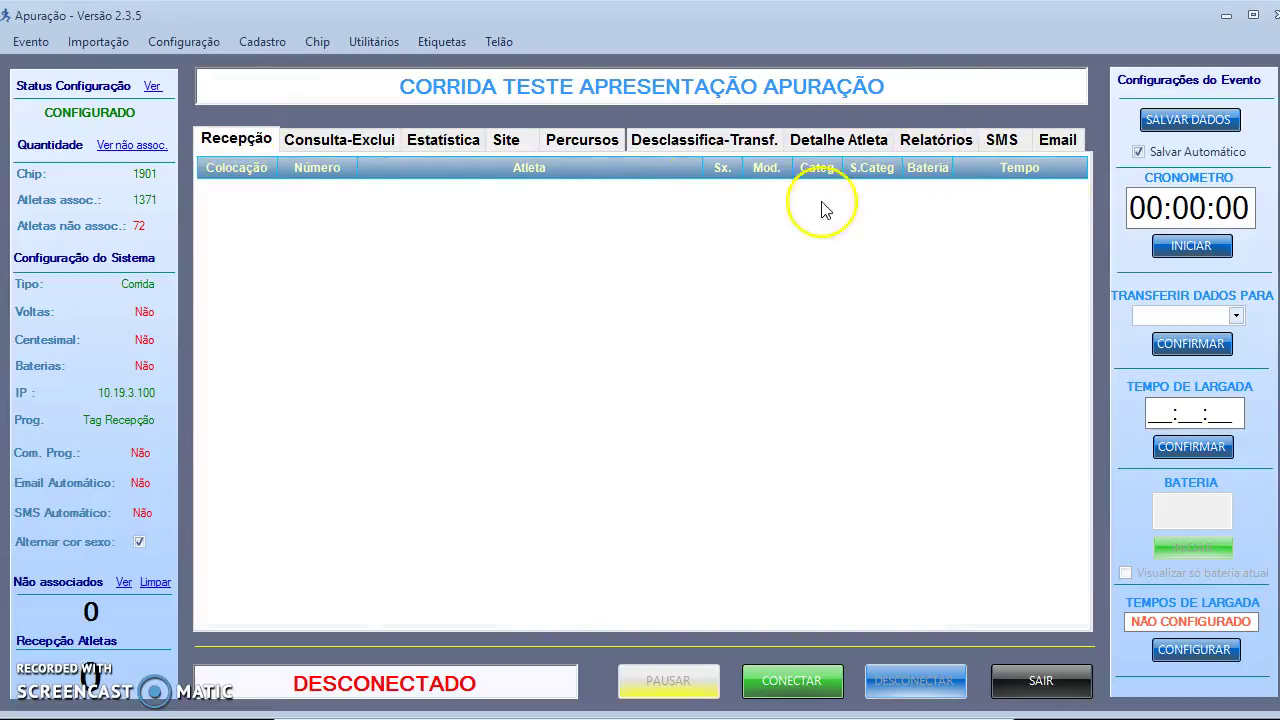
left_click(940, 146)
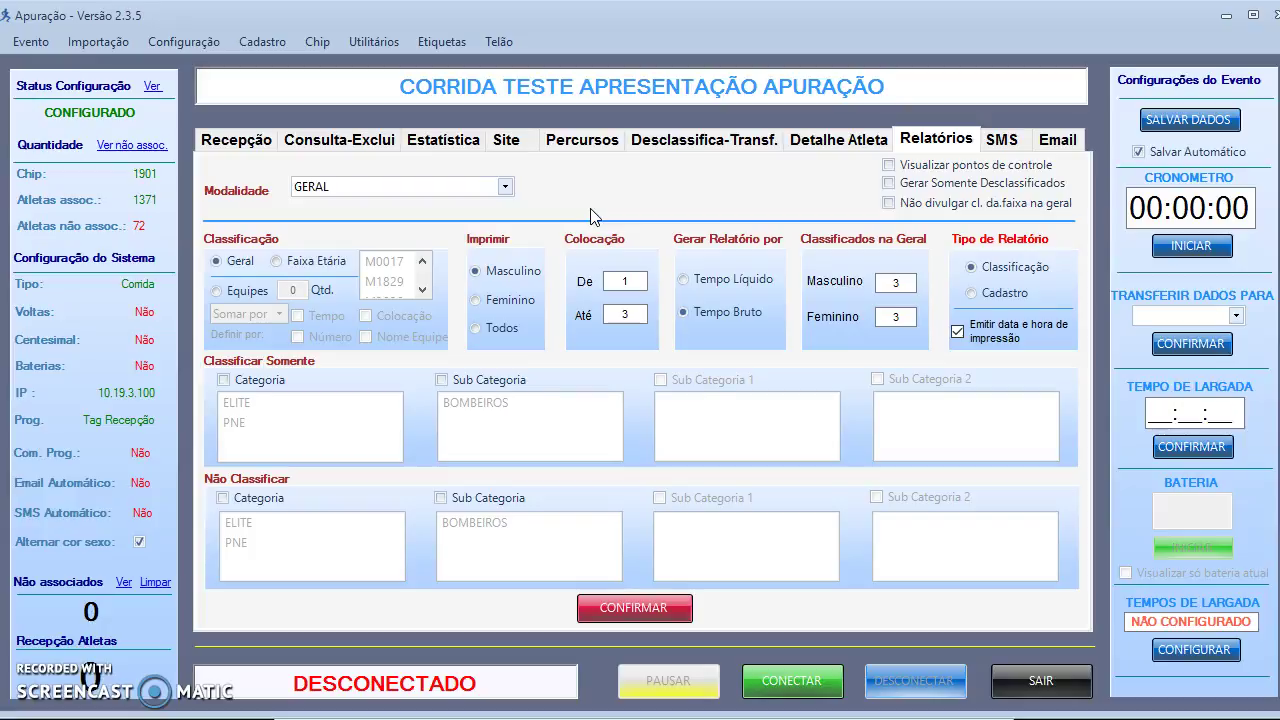
left_click(246, 143)
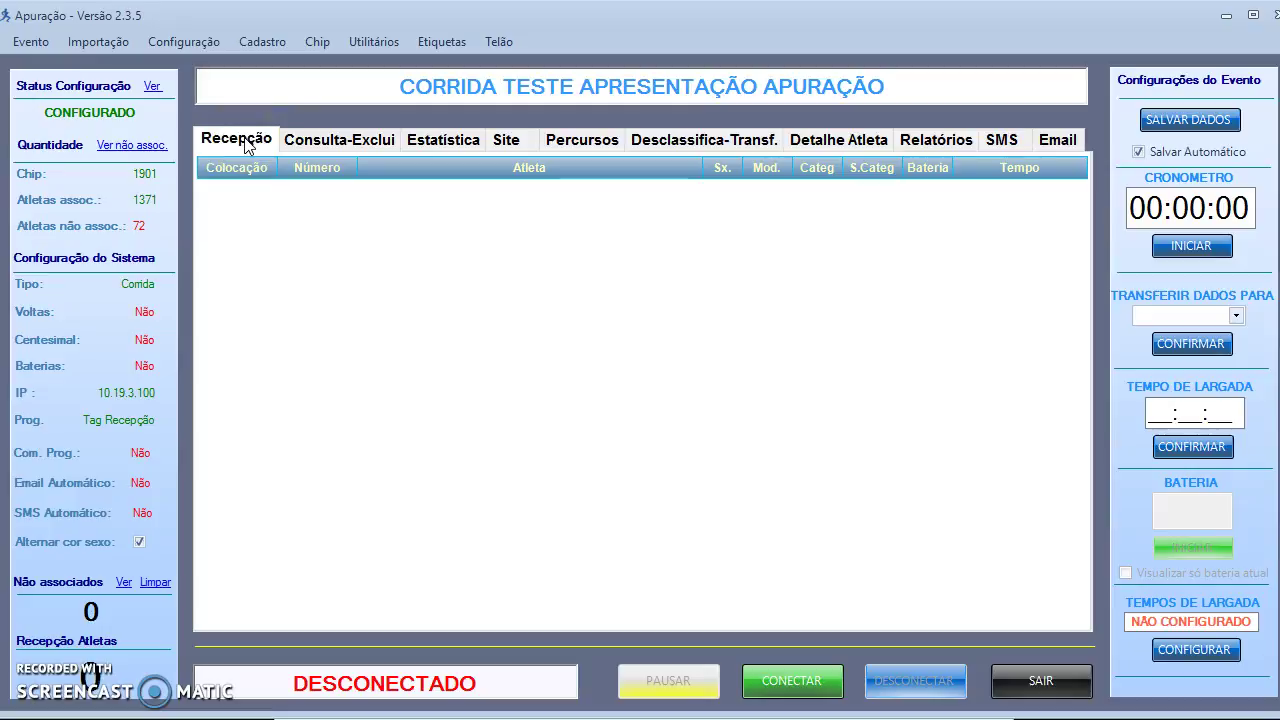
Step: Enable lap control in the system configuration with a minimum time between laps of 00:00:10 and save it
left_click(183, 44)
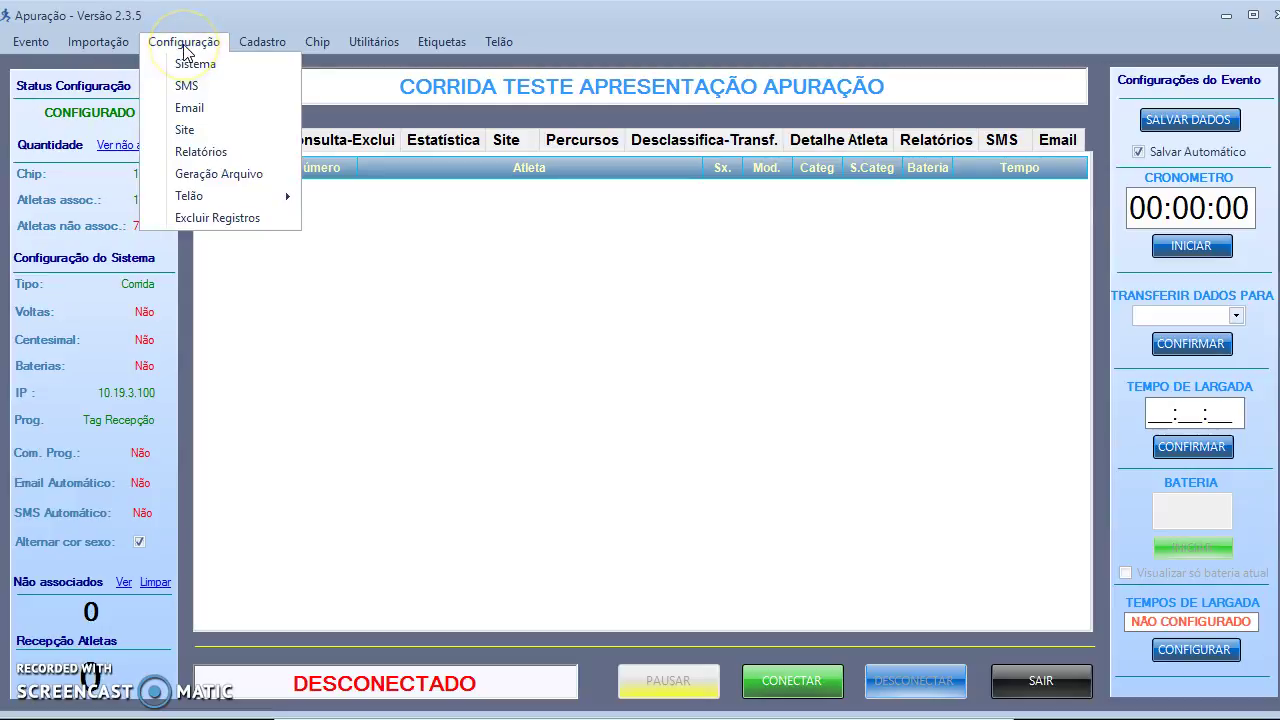
left_click(205, 64)
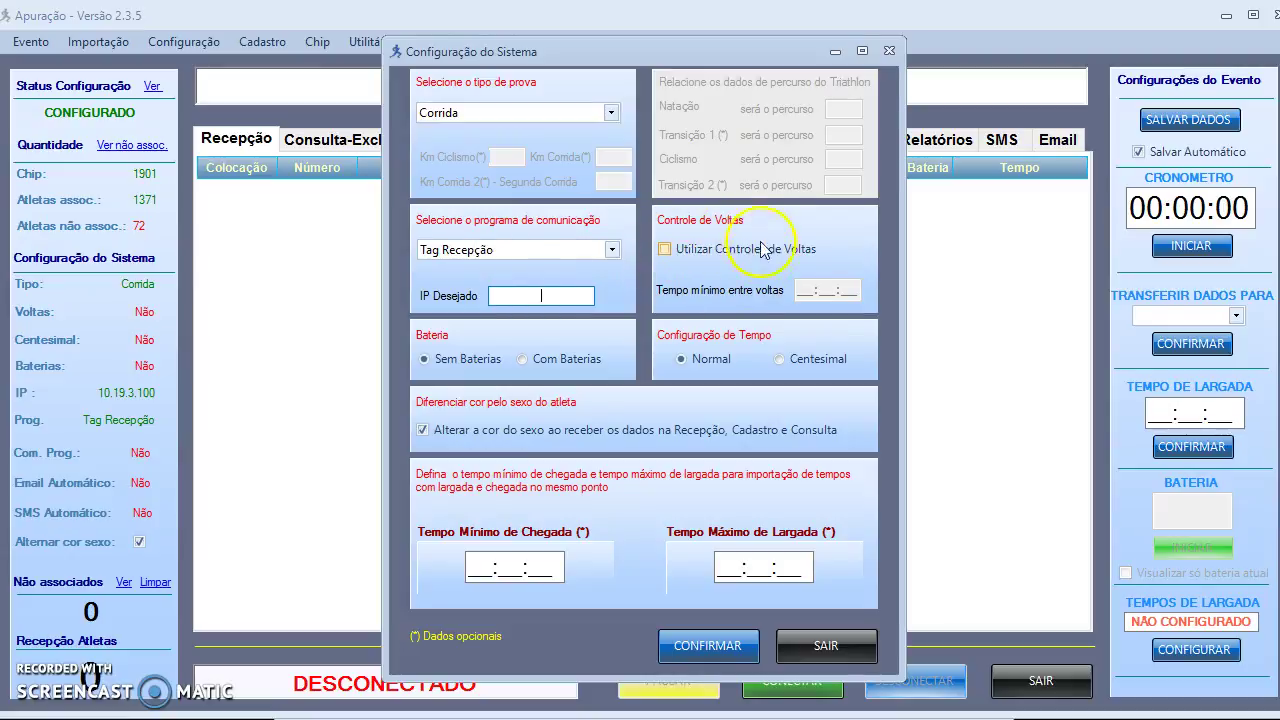
left_click(666, 250)
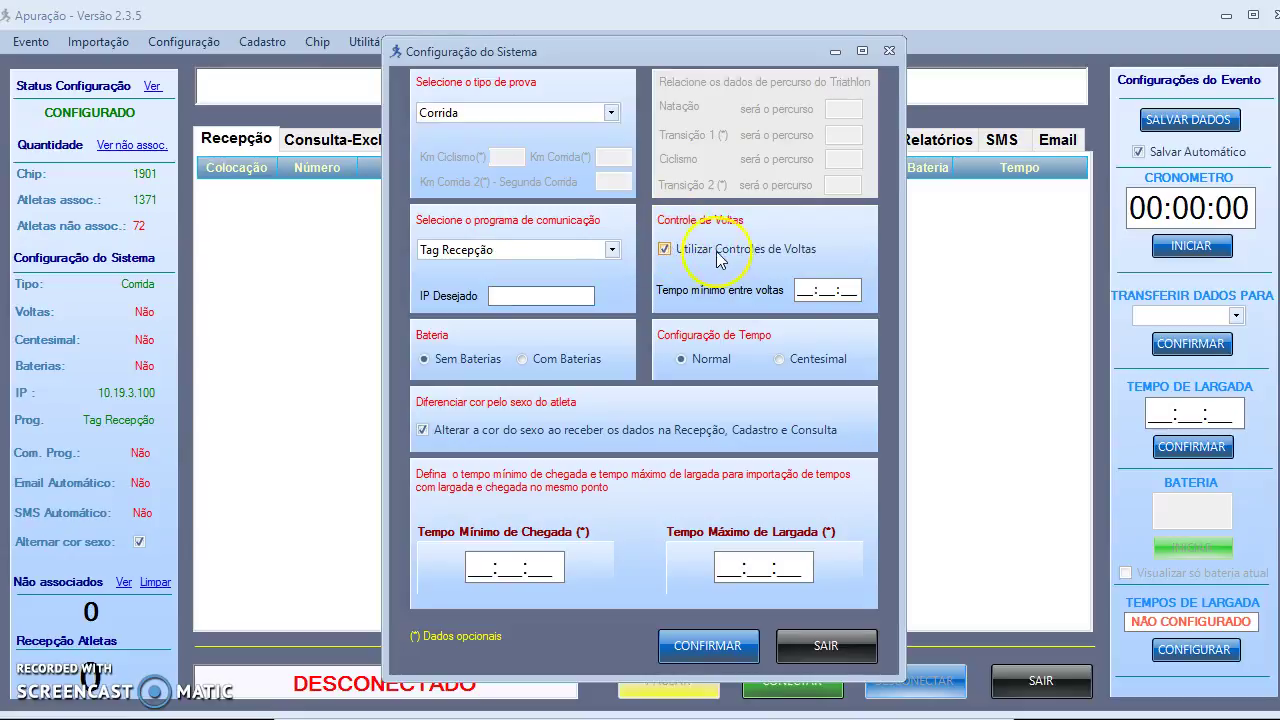
left_click(804, 286)
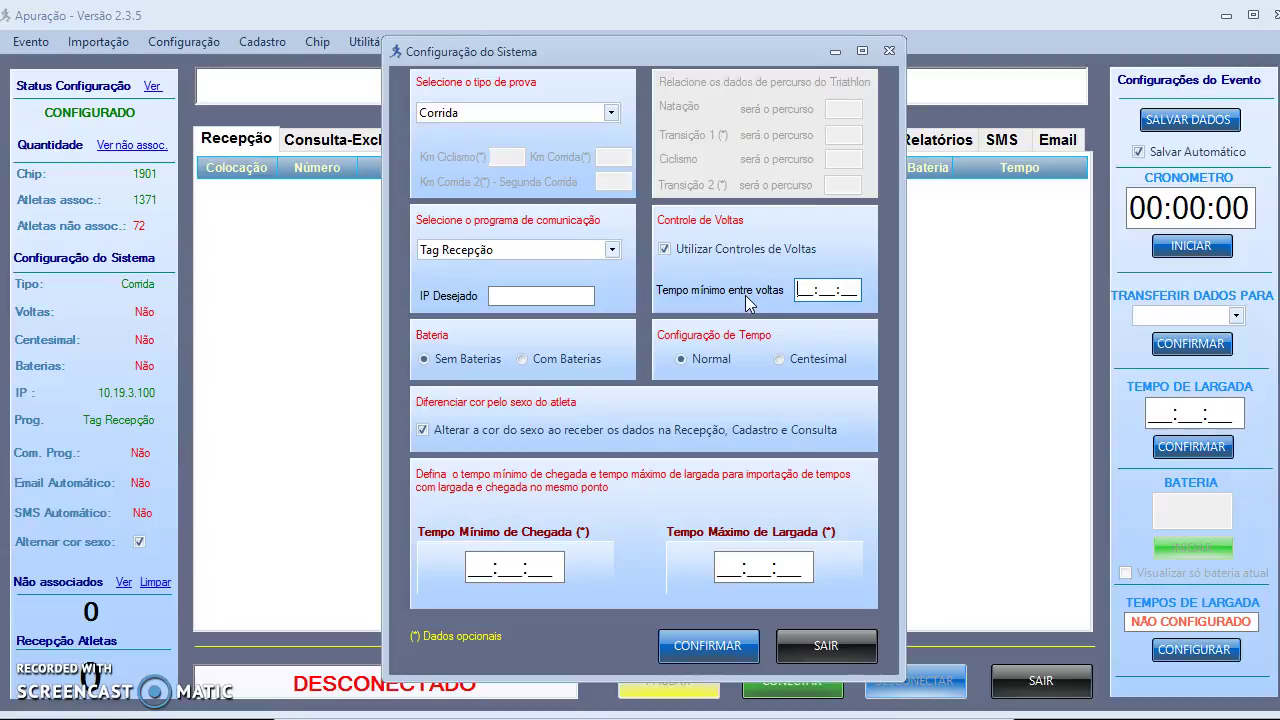
type("000010")
left_click(707, 645)
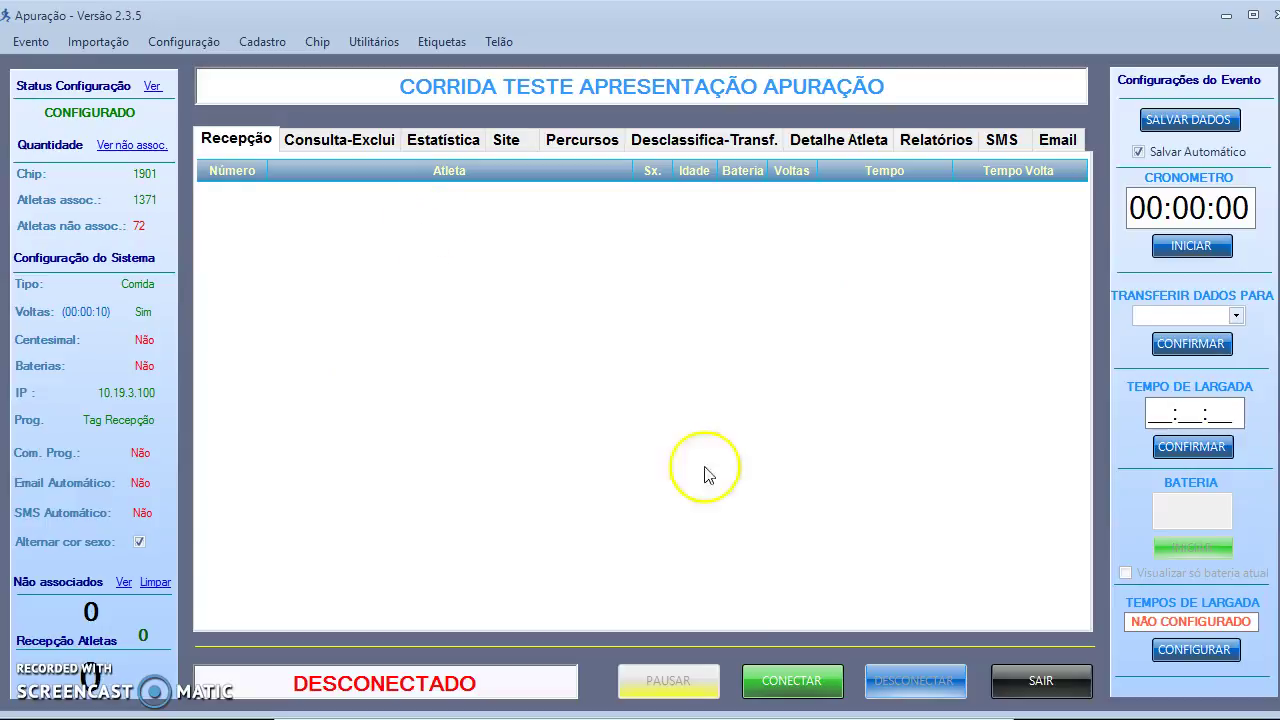
Step: Connect the race reception to the communication program and check the reader status in Tag Recepção before returning to Apuração
left_click(808, 679)
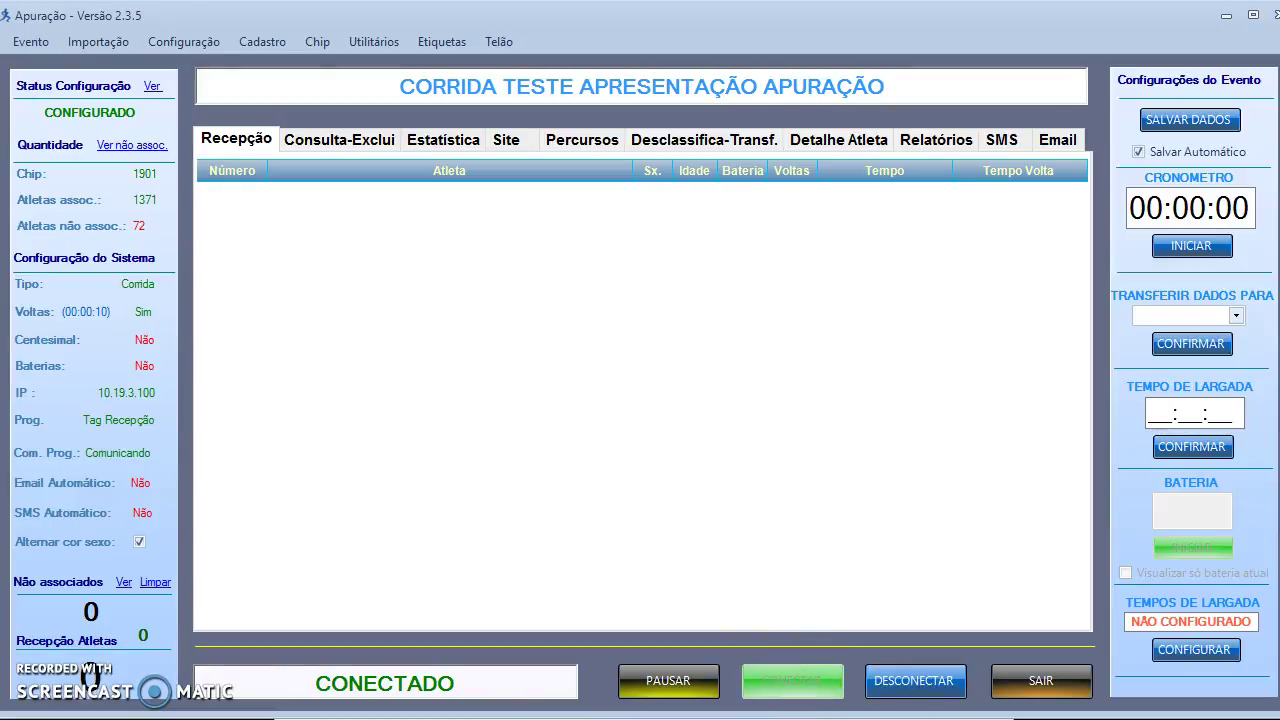
key("alt+Tab")
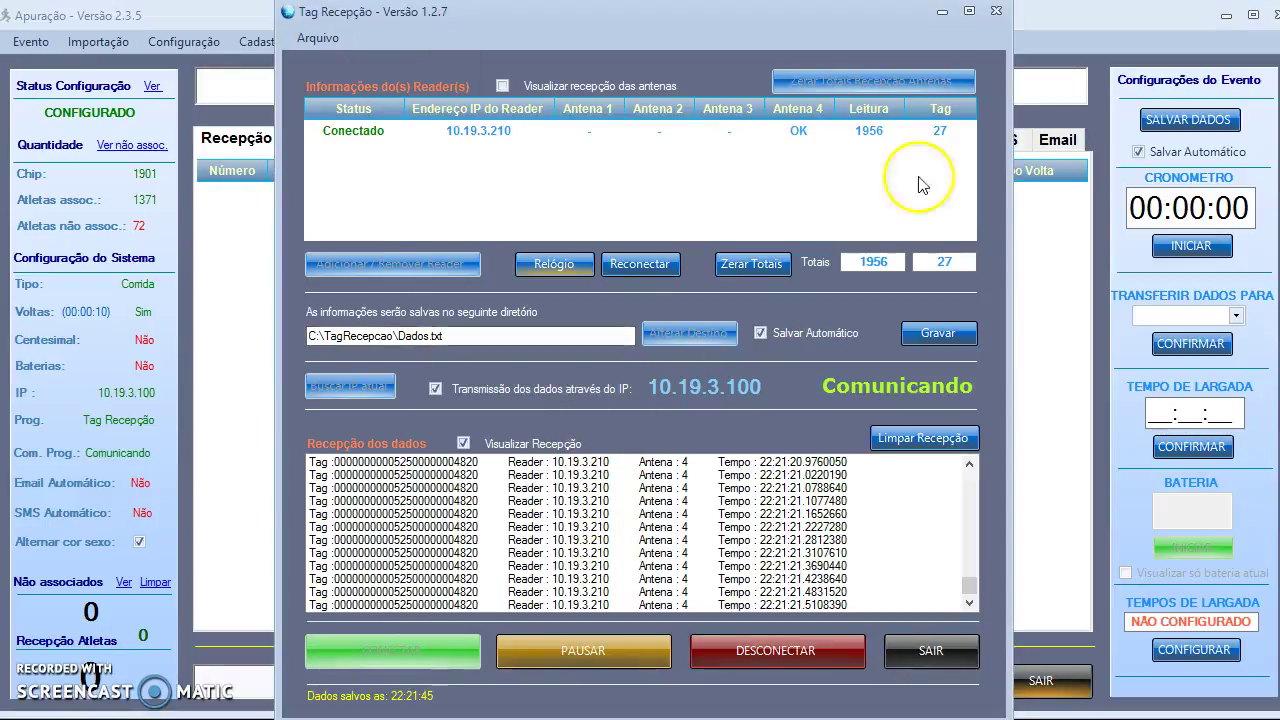
left_click(1047, 262)
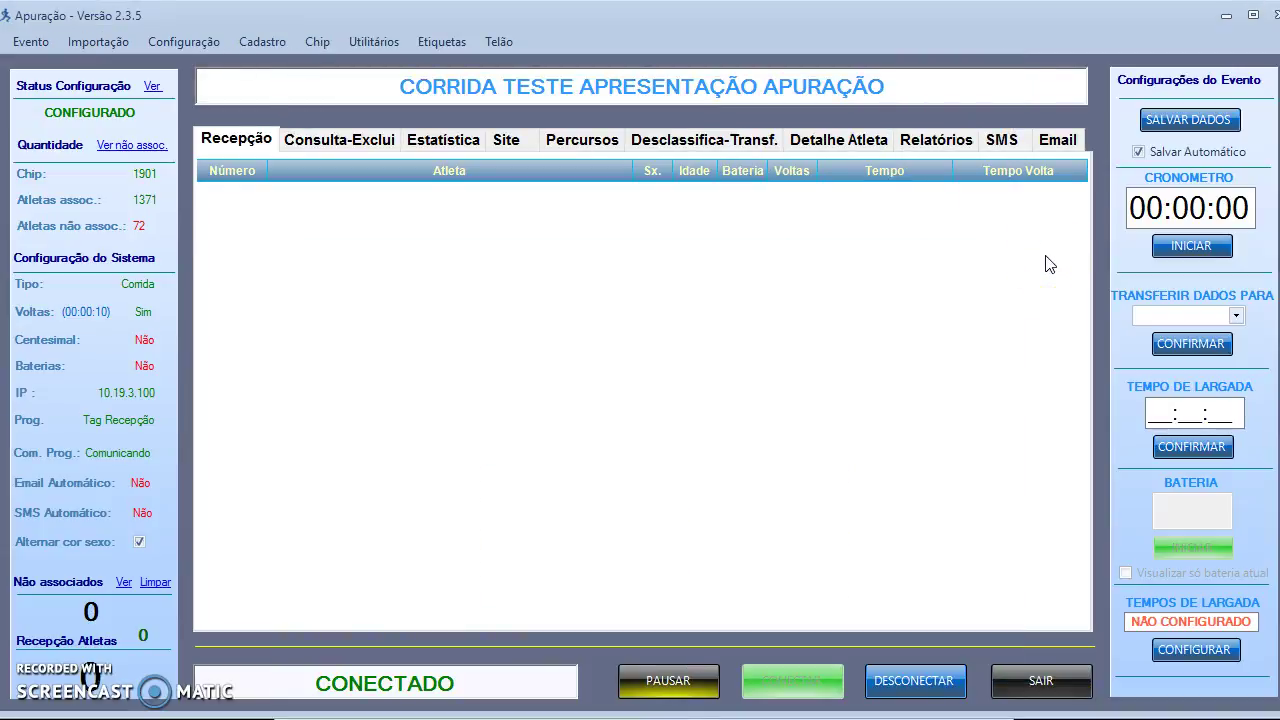
left_click(1155, 348)
left_click(1195, 652)
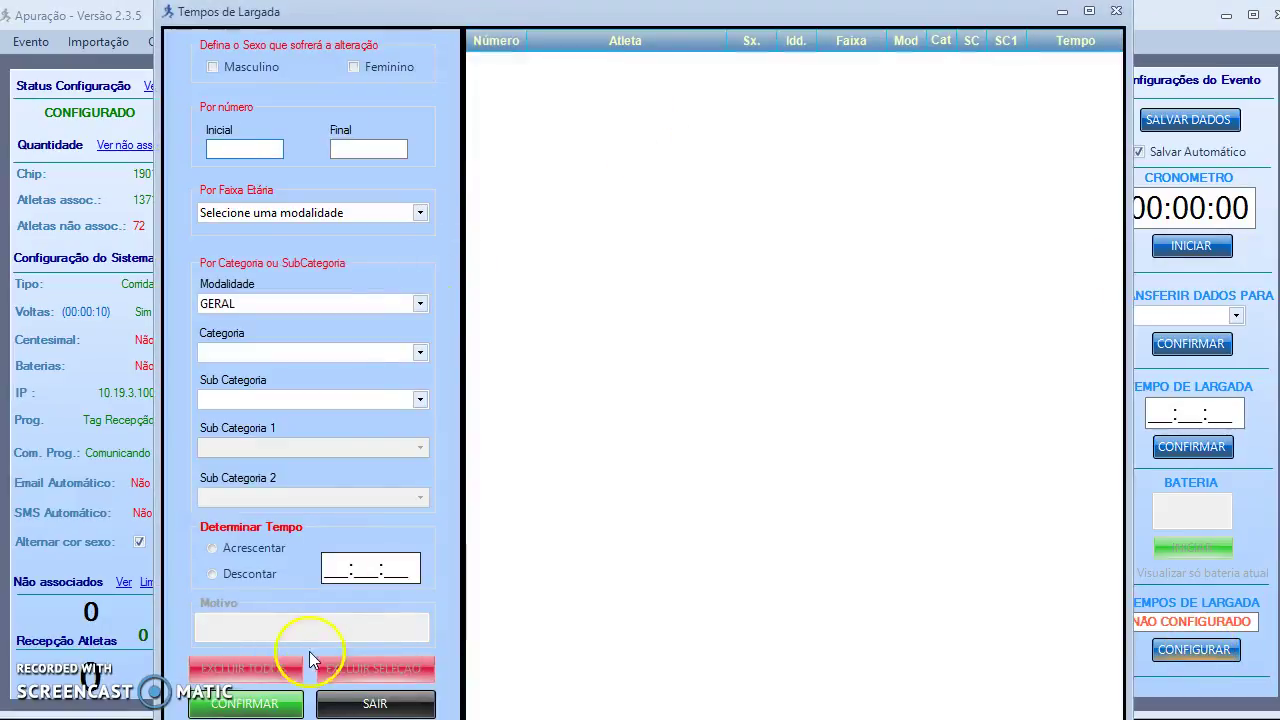
left_click(345, 697)
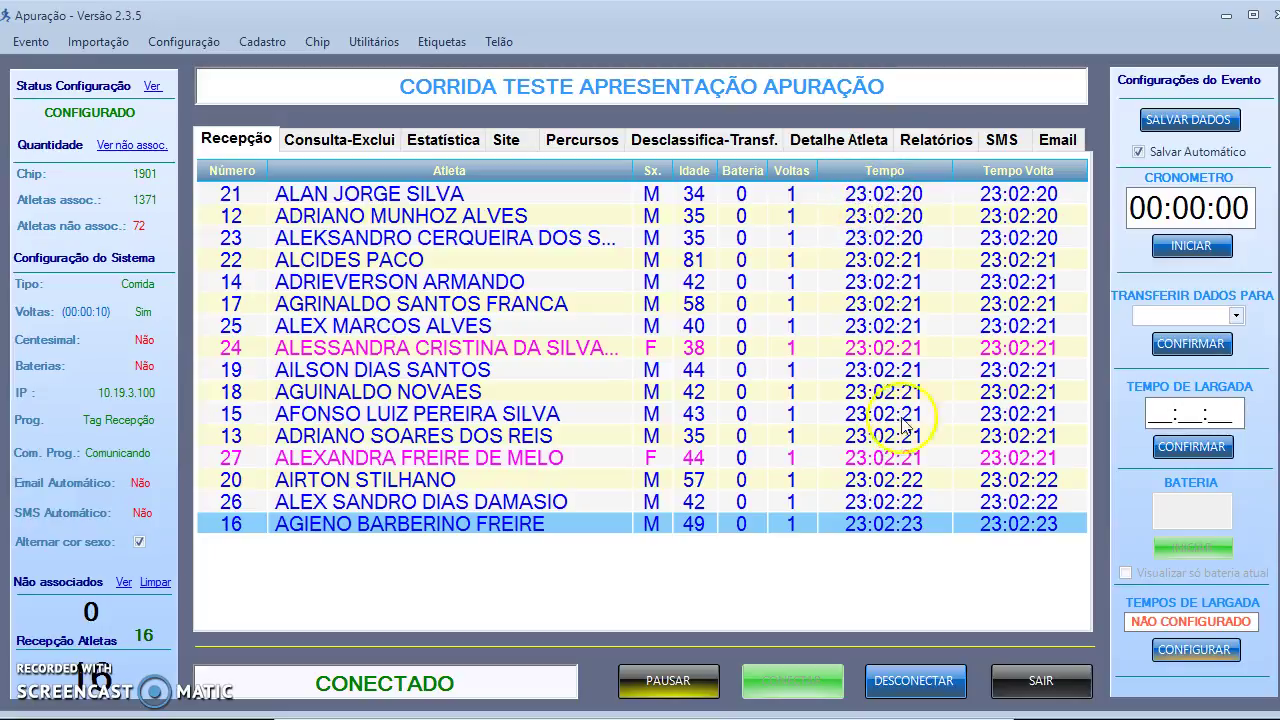
Step: Set the event's start time (Tempo de Largada) to 23:02:20 and apply it to the received times
left_click(1147, 418)
type("23:02:20")
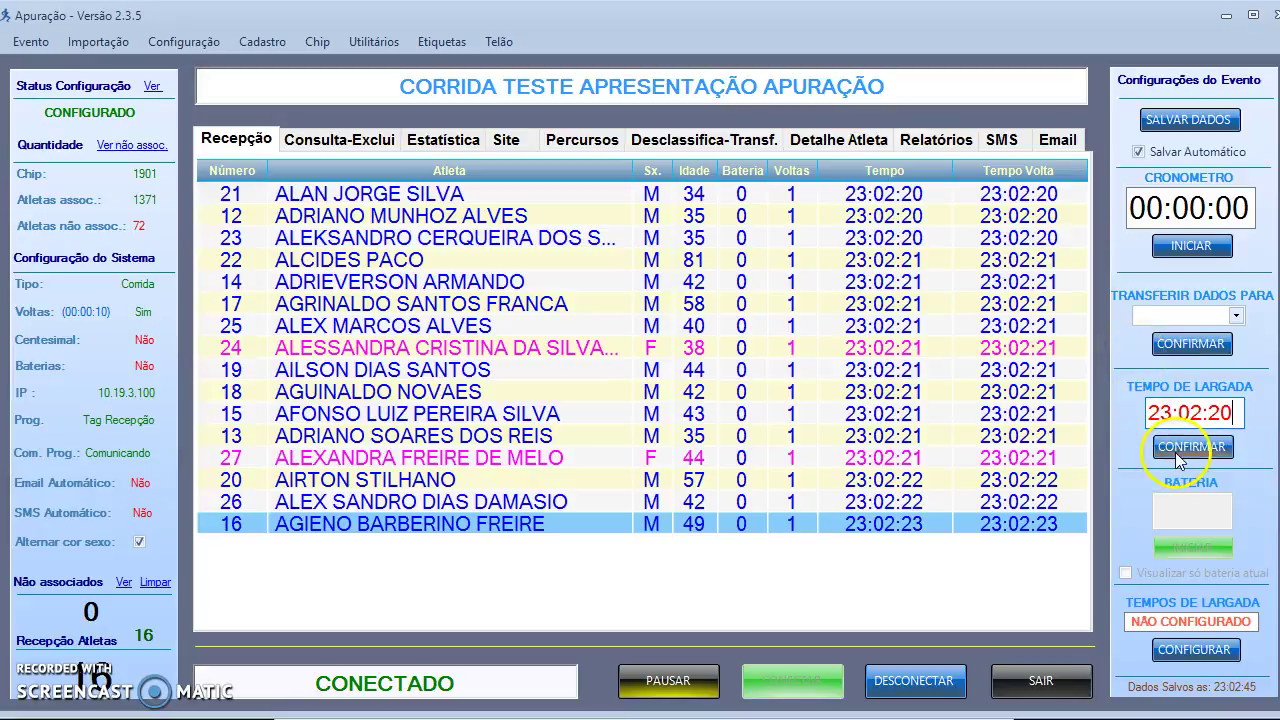
left_click(1178, 459)
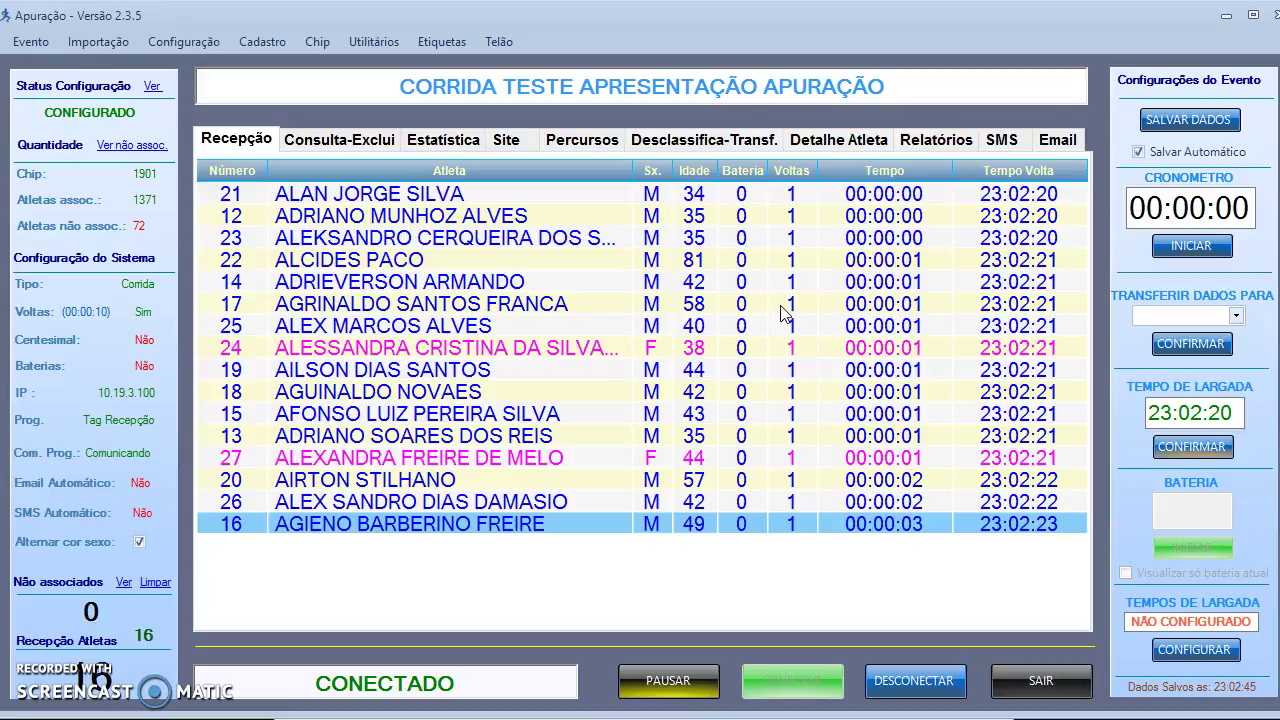
Step: Transfer all lap 1 times to LARGADA and check the start records in the course data (Percursos)
left_click(1237, 315)
left_click(1223, 350)
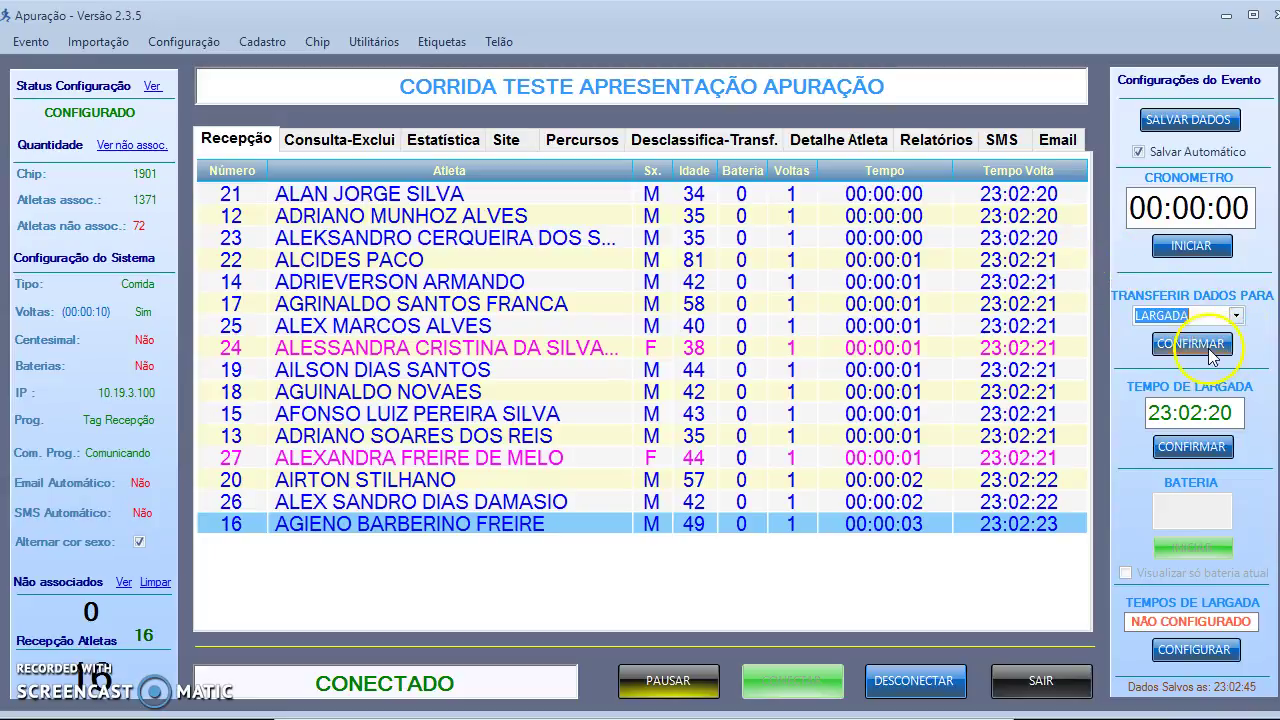
left_click(1162, 345)
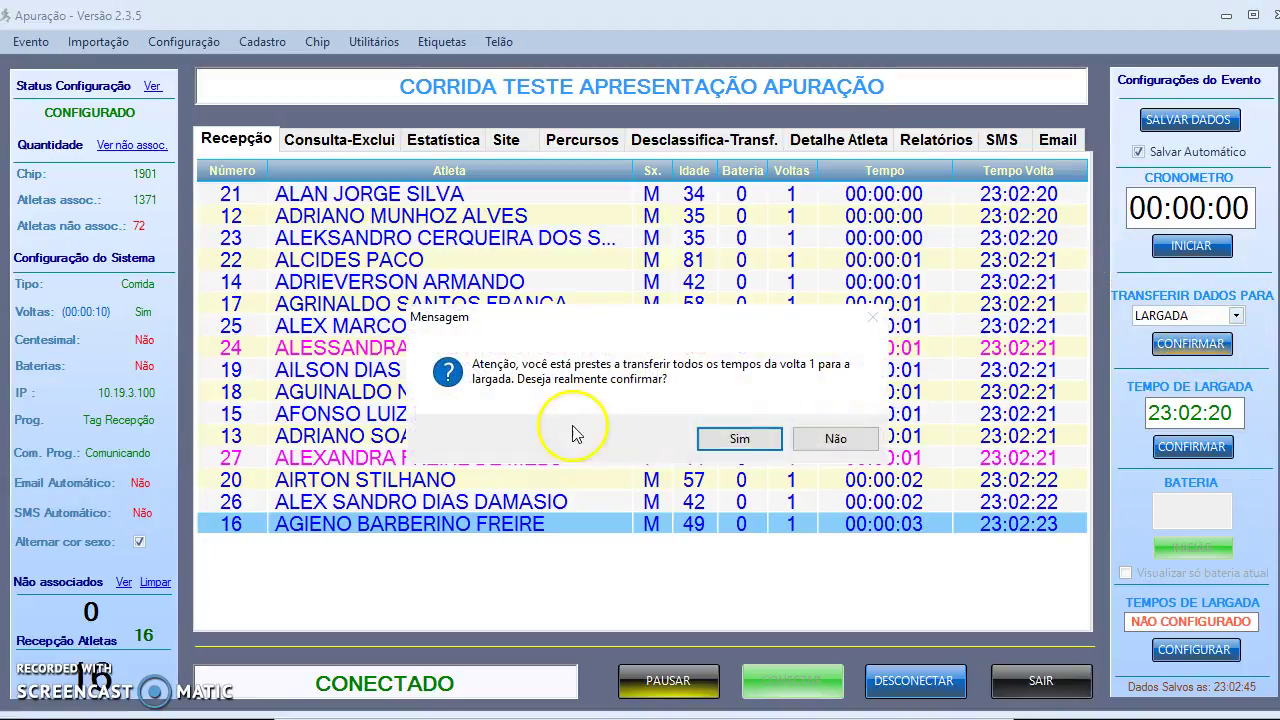
left_click(724, 448)
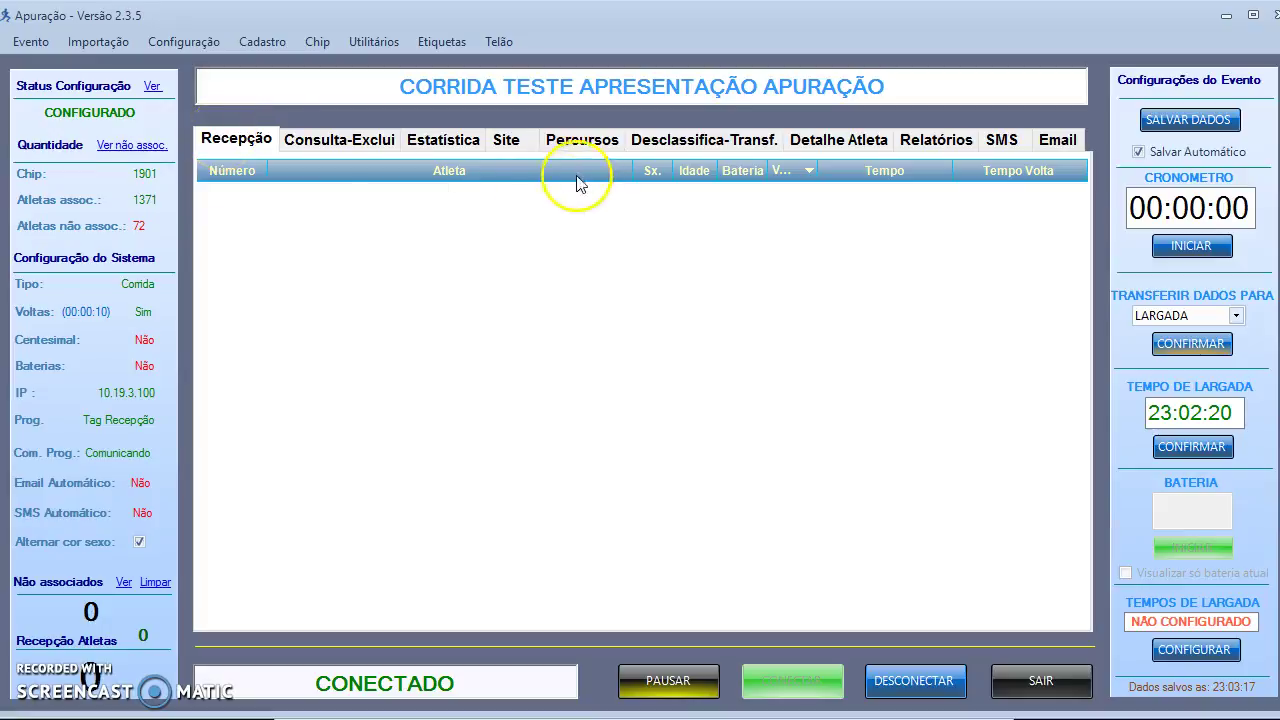
left_click(584, 142)
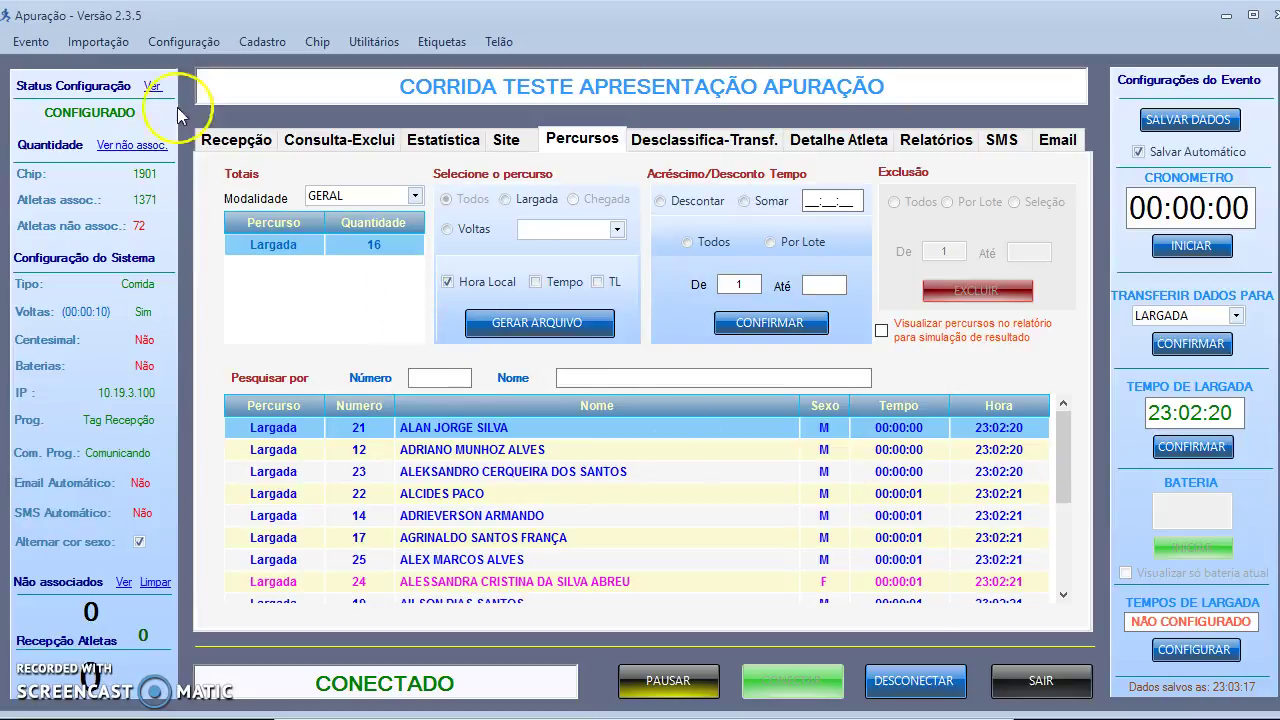
left_click(224, 146)
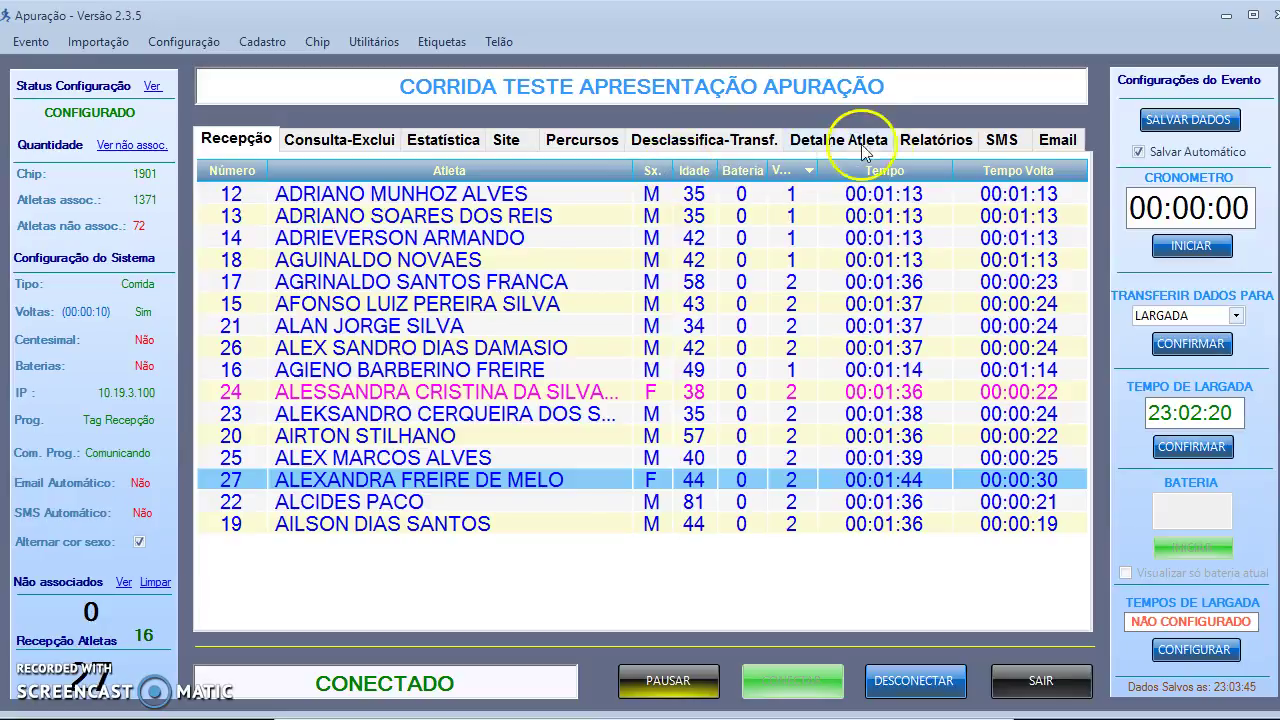
Step: Examine which laps are offered for classification in the reports and compare them with the laps in the reception list
left_click(930, 143)
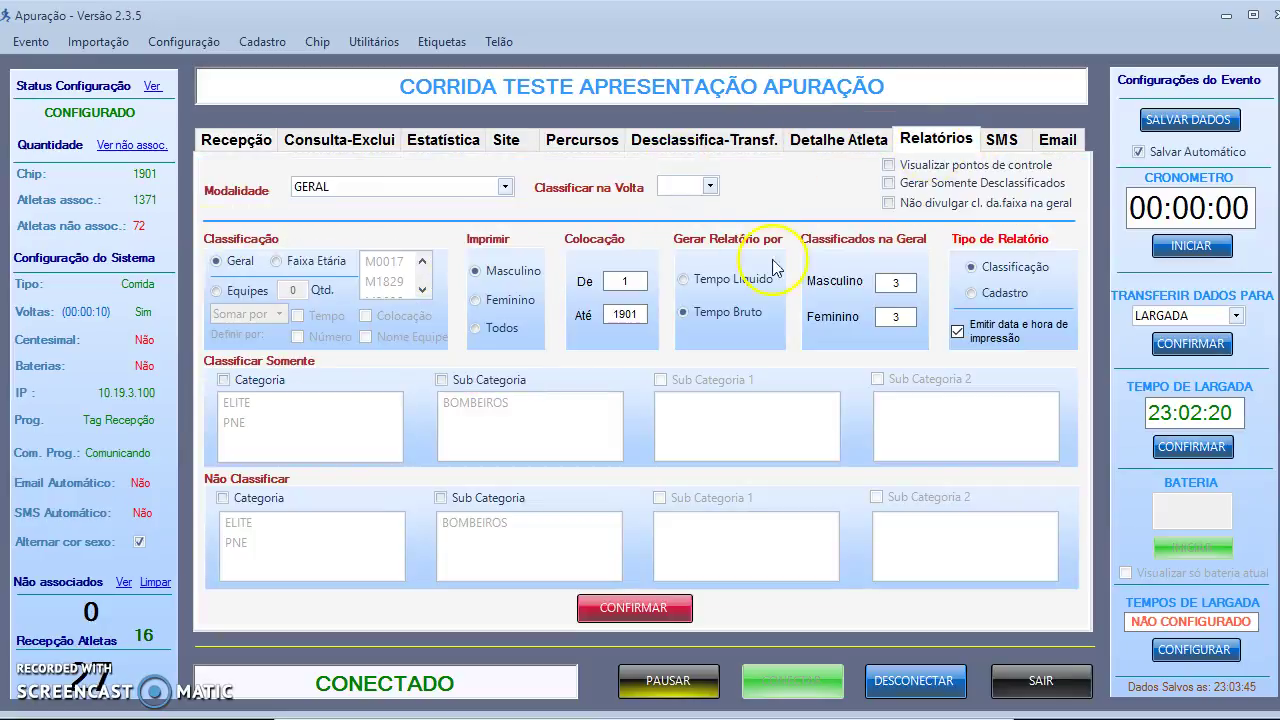
left_click(709, 186)
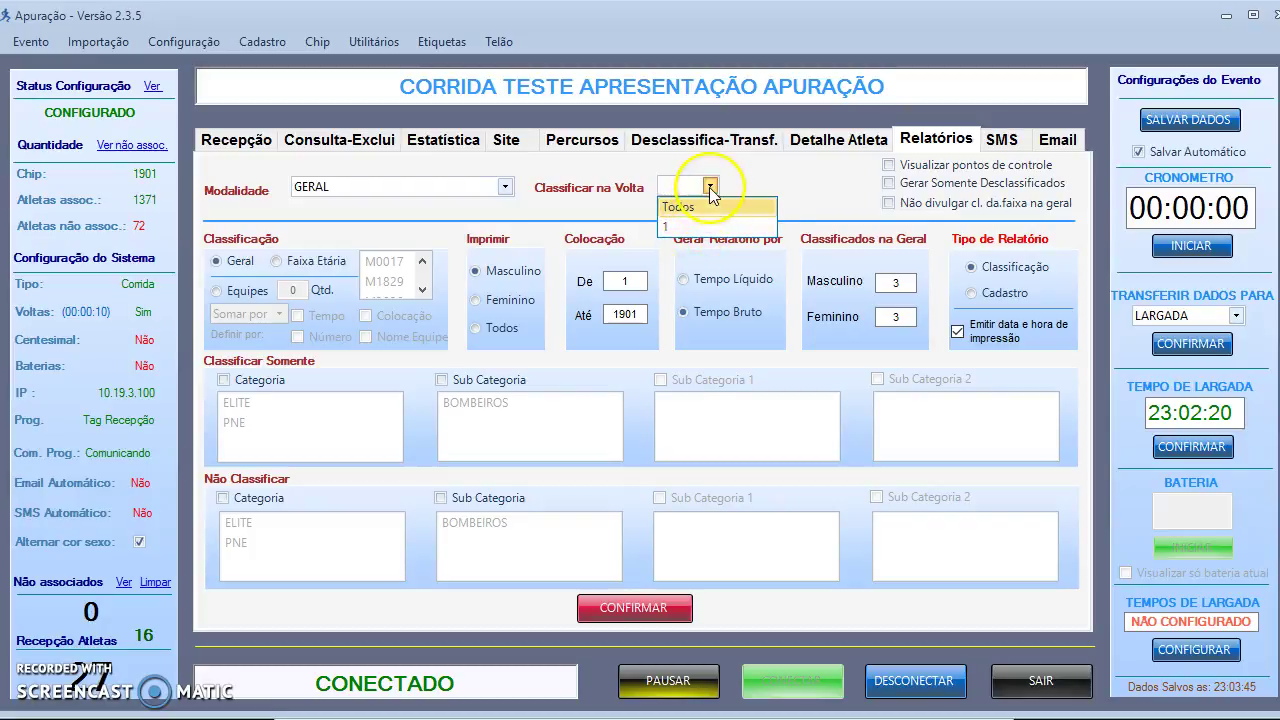
left_click(711, 188)
left_click(238, 140)
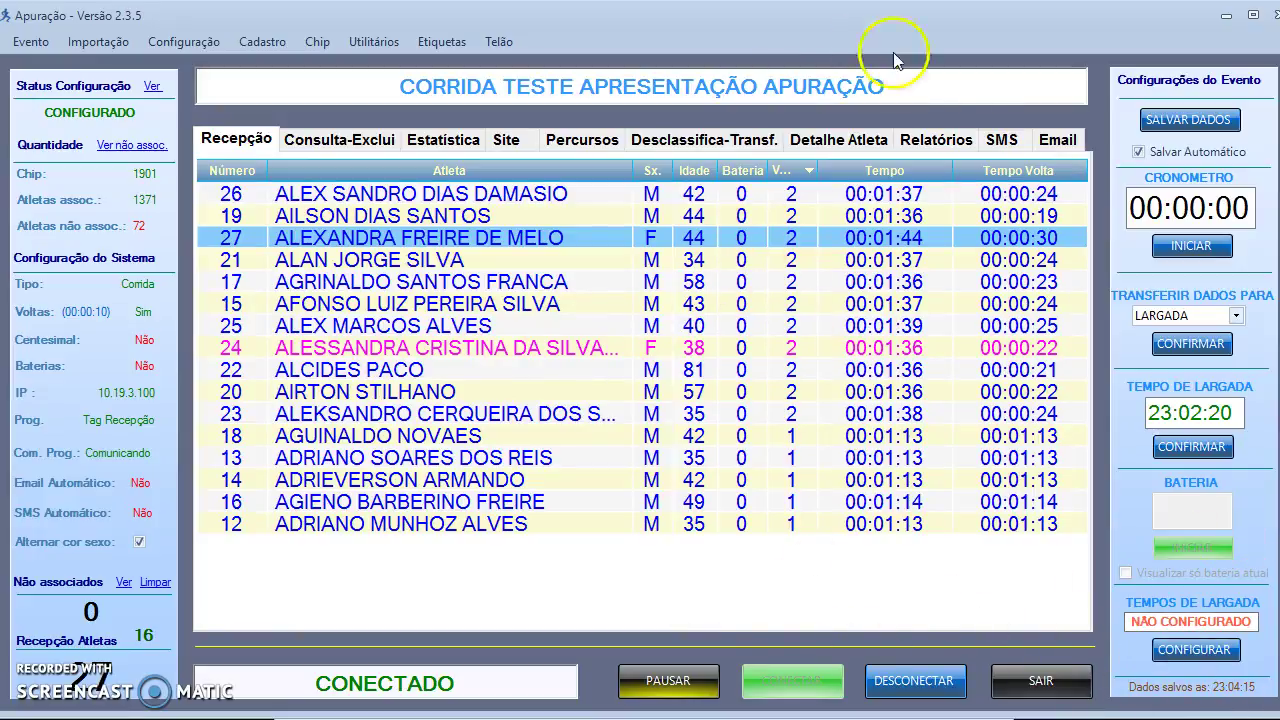
left_click(936, 138)
left_click(709, 187)
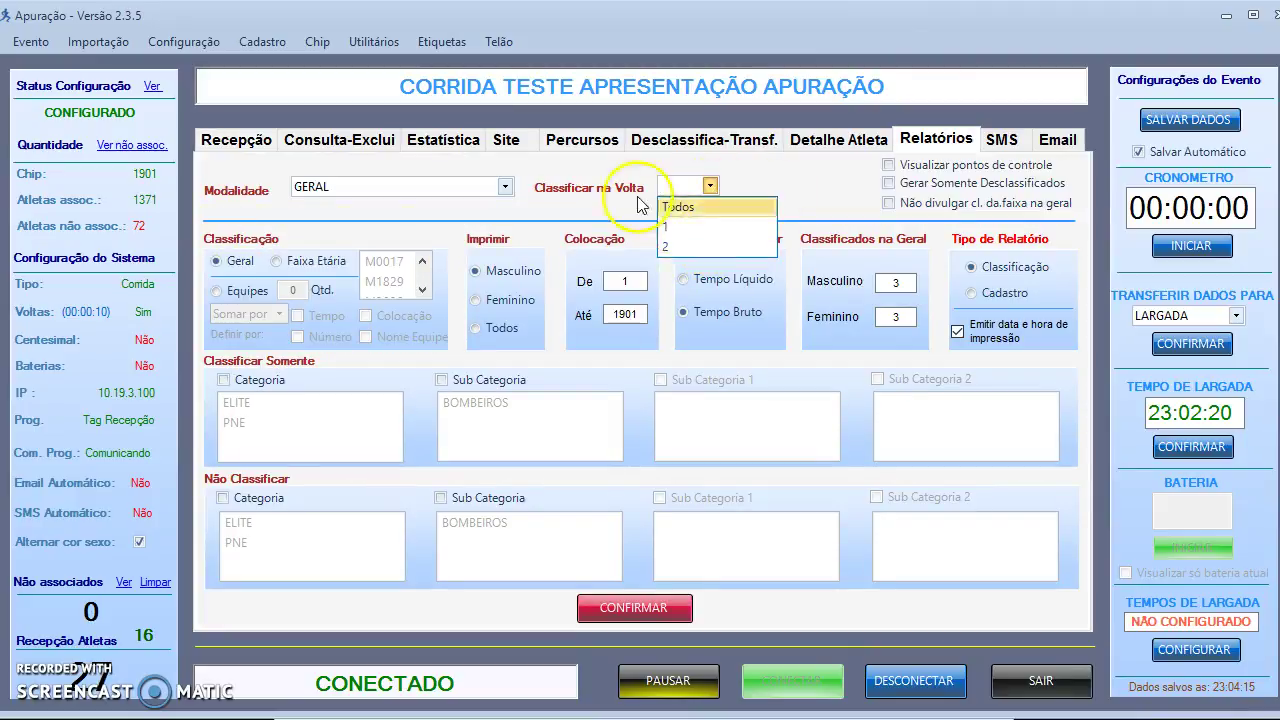
left_click(673, 250)
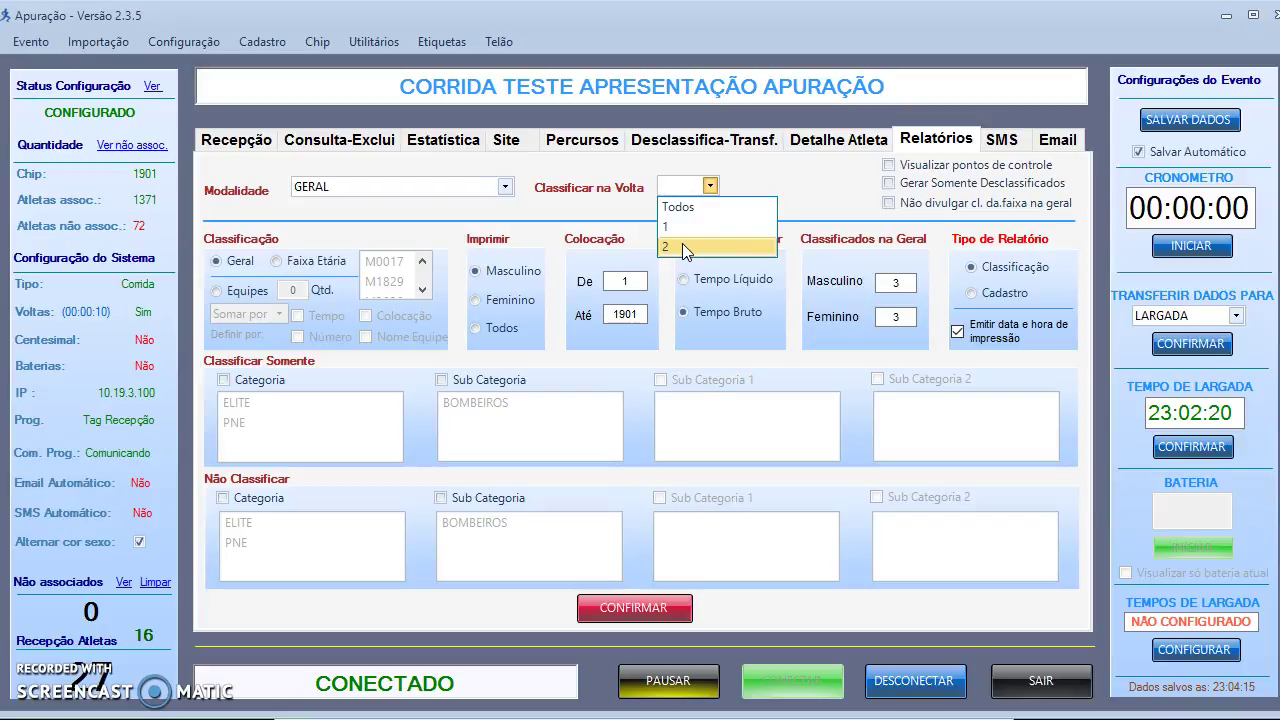
Step: Generate the overall male classification report for the 10KM modality, classified on lap 2
left_click(506, 192)
left_click(506, 192)
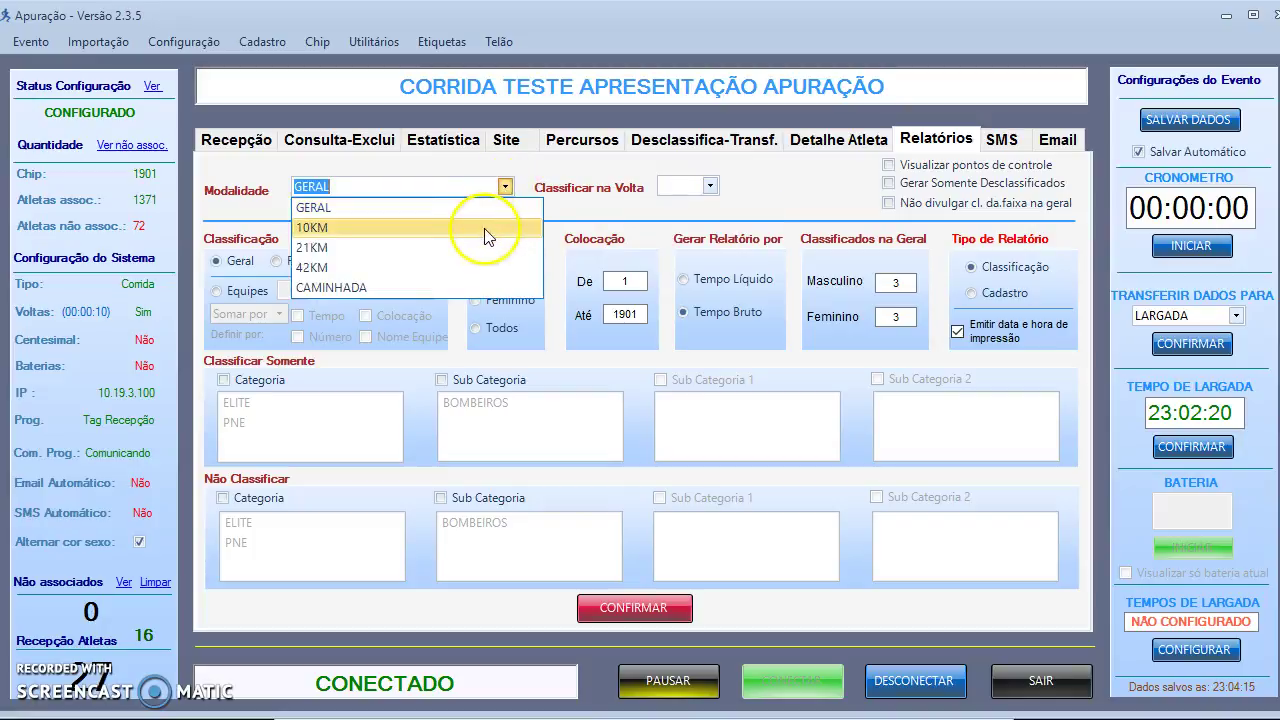
left_click(488, 229)
left_click(710, 187)
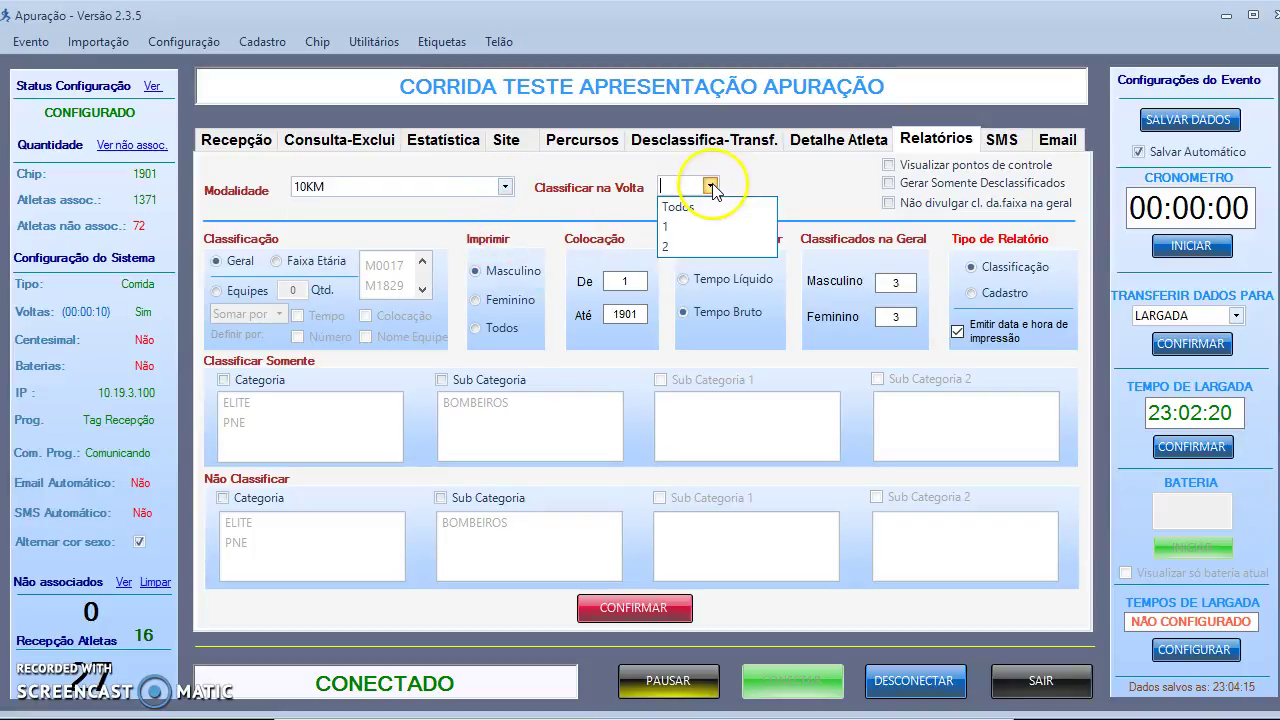
left_click(668, 246)
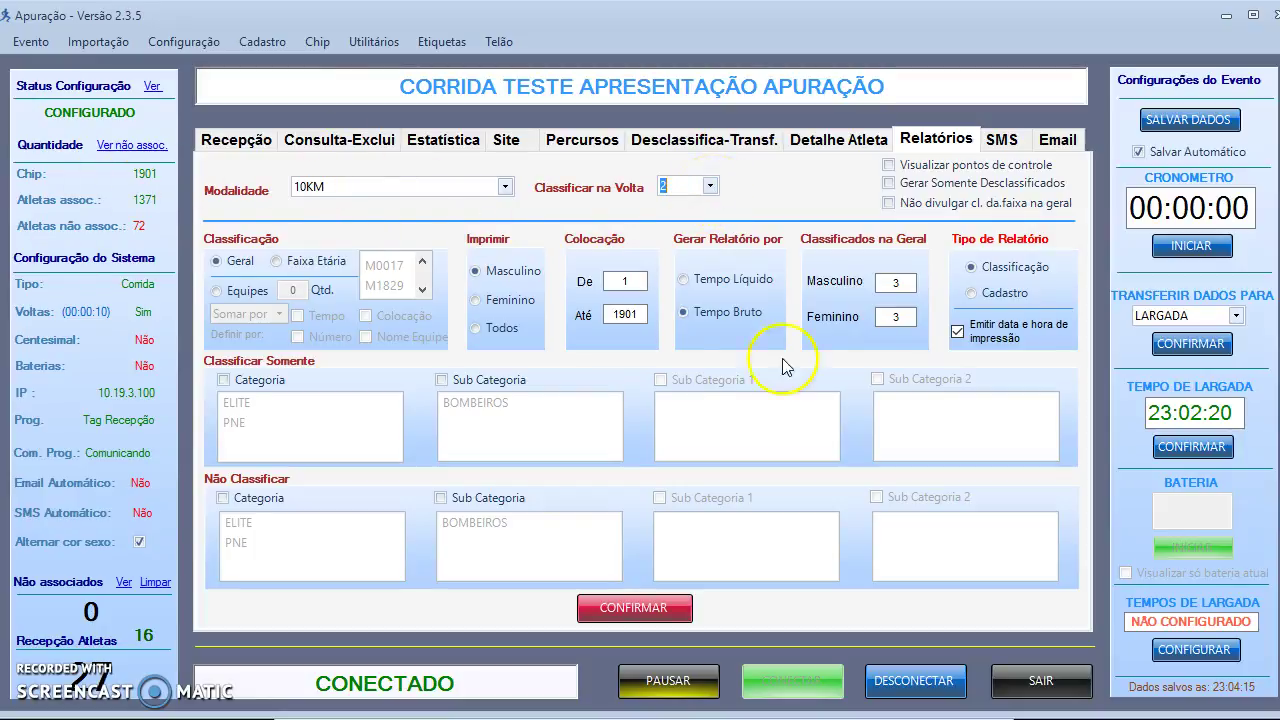
left_click(612, 606)
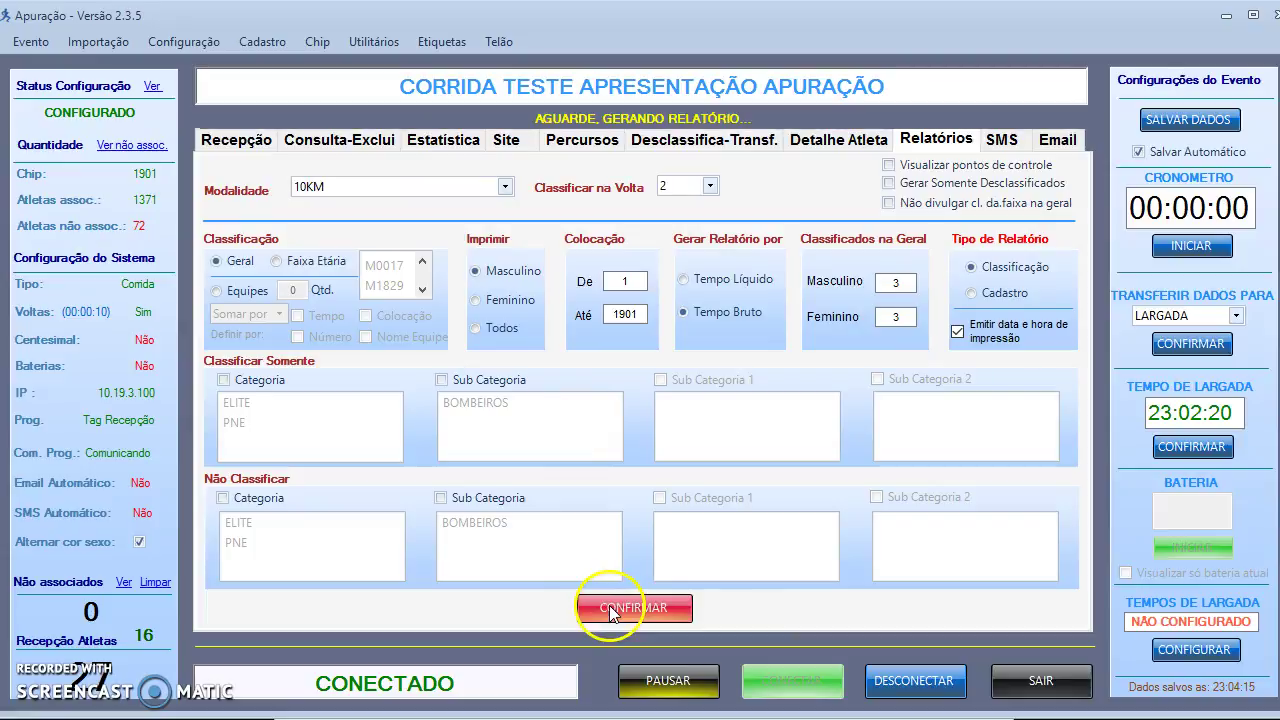
left_click(762, 439)
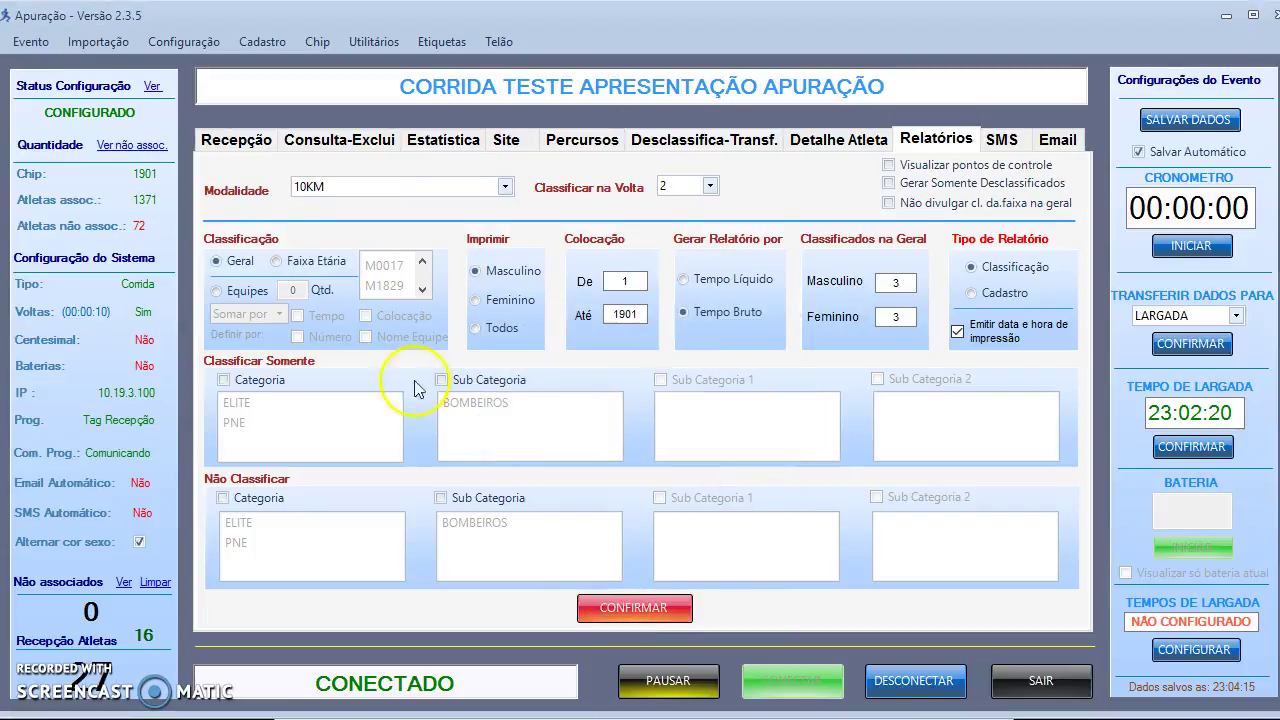
Step: Generate the lap 2 overall male report for the 21KM modality, review it and close it
left_click(505, 186)
left_click(500, 248)
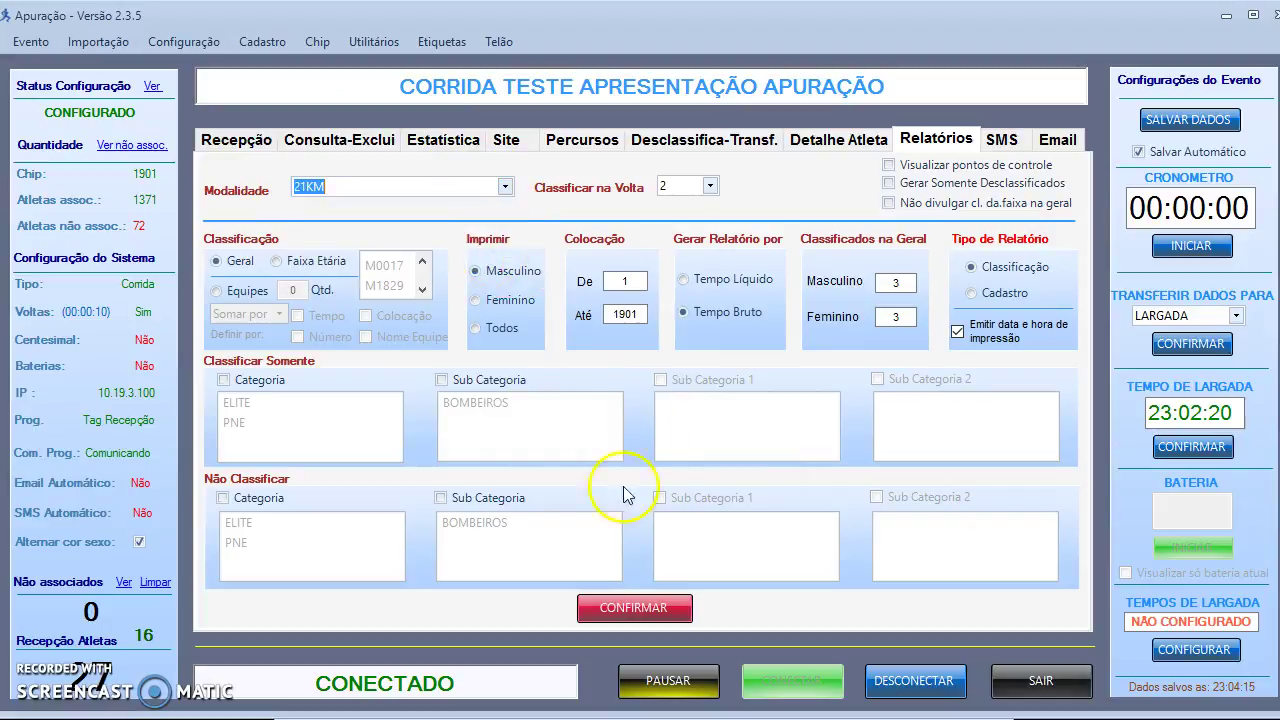
left_click(618, 609)
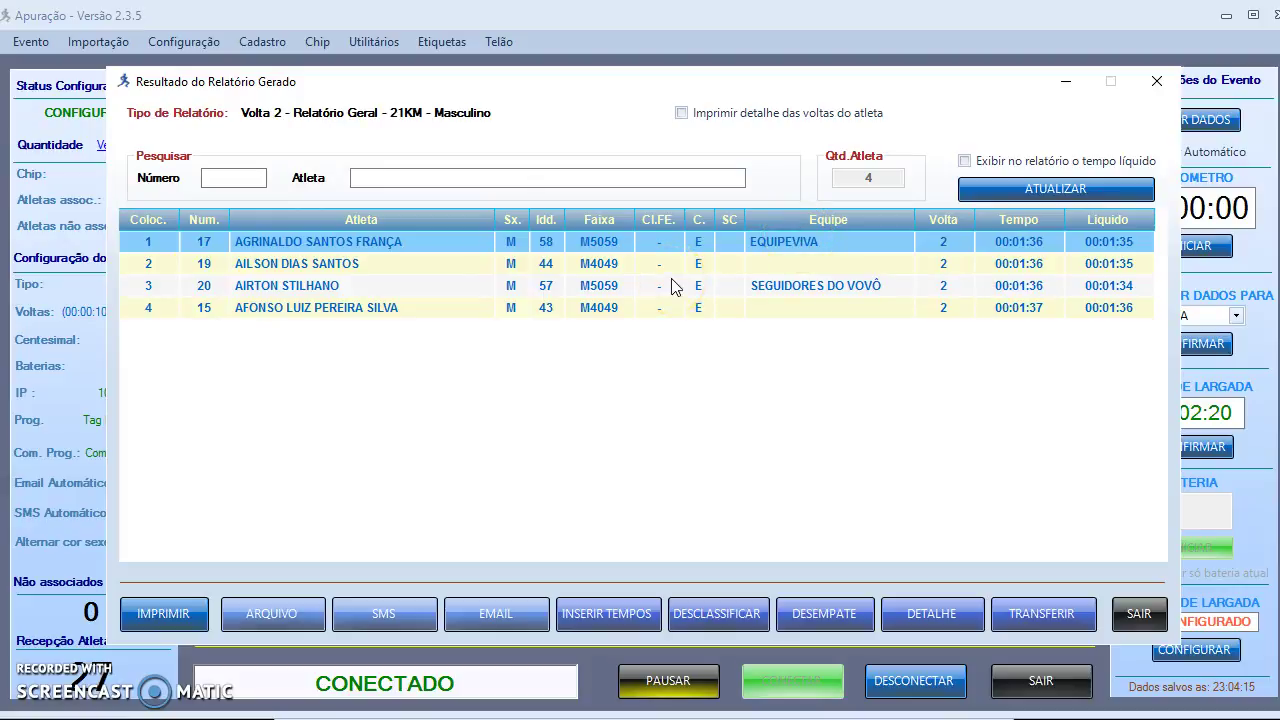
left_click(1123, 615)
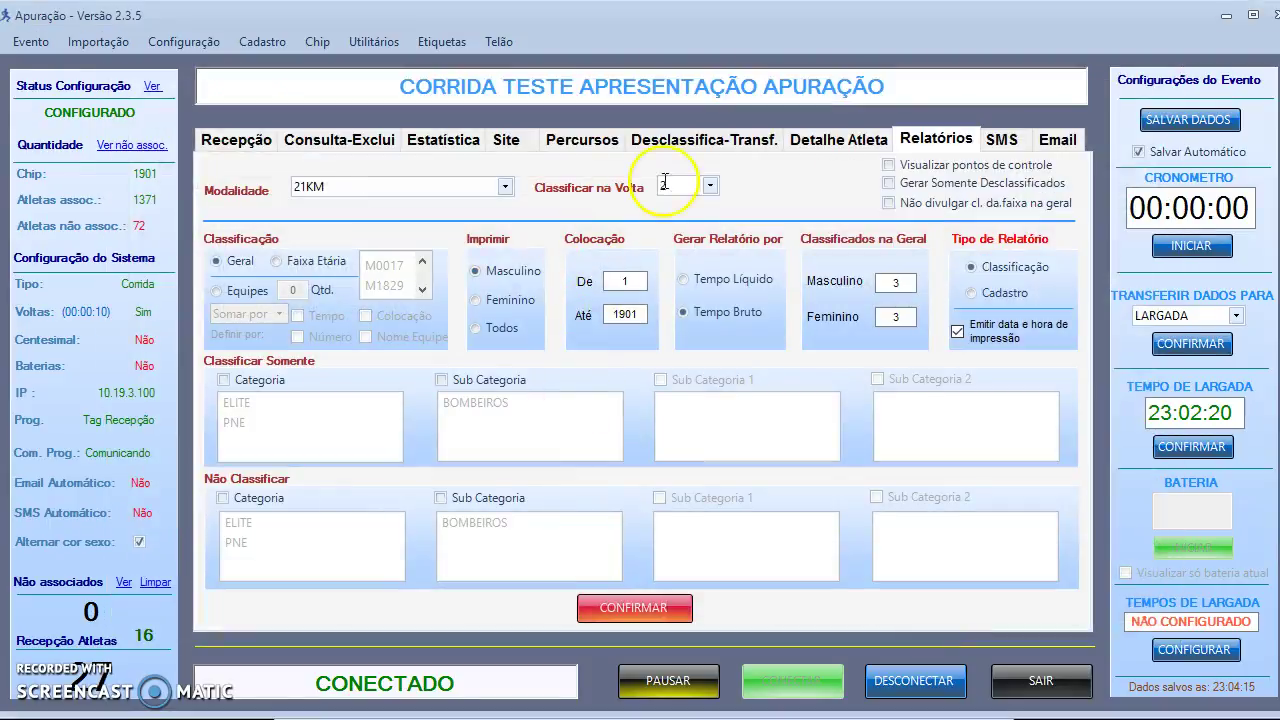
Step: Try to generate the overall male classification report for the 10KM modality, classified on lap 1
left_click(708, 189)
left_click(717, 228)
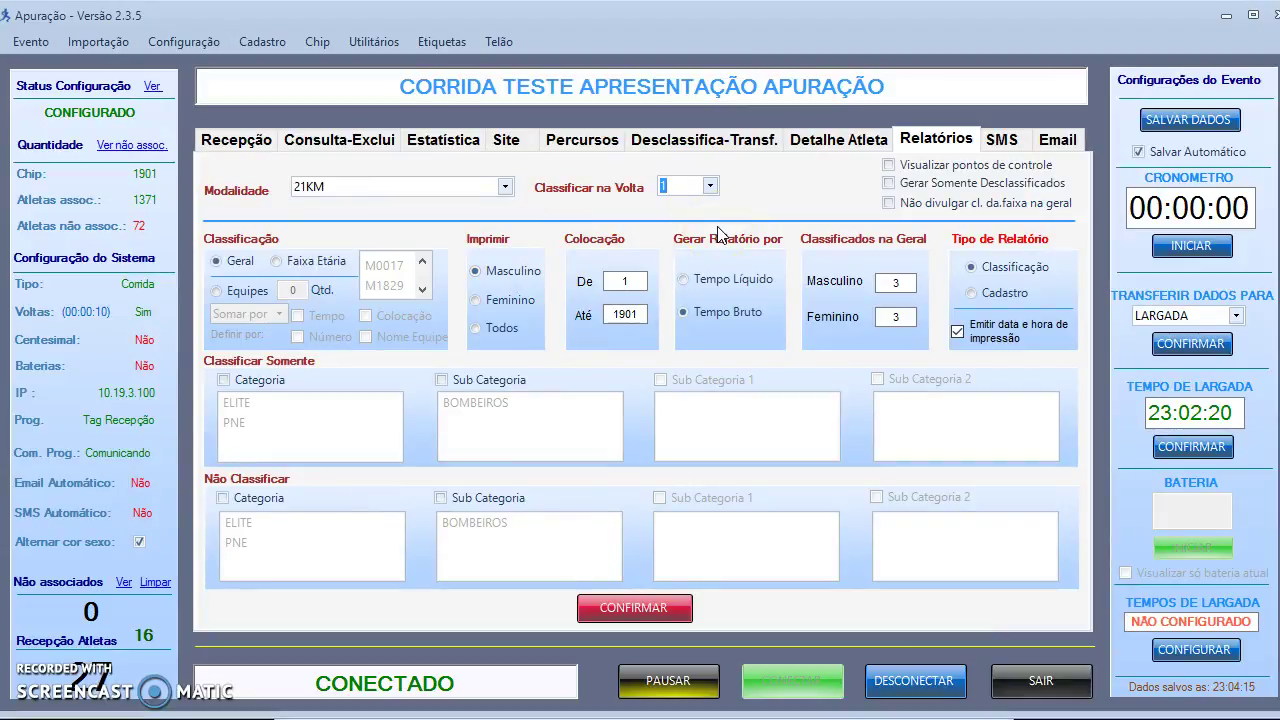
left_click(506, 187)
left_click(500, 223)
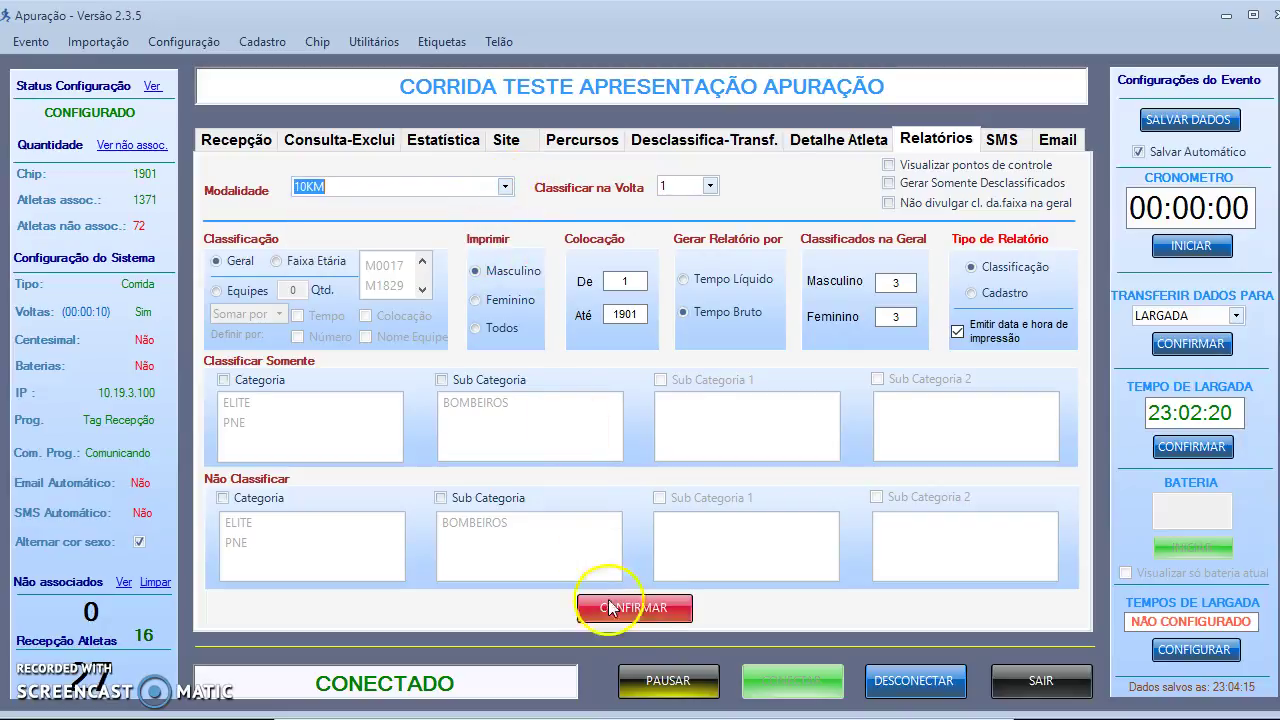
left_click(610, 606)
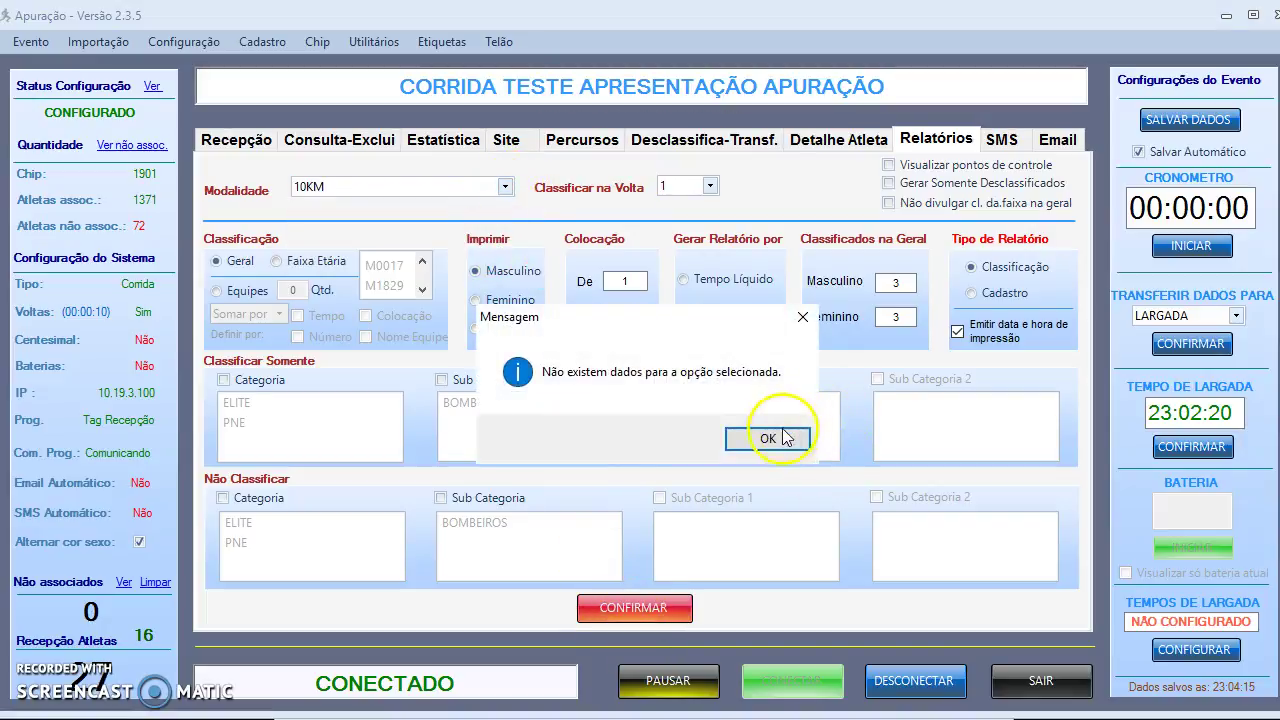
left_click(767, 438)
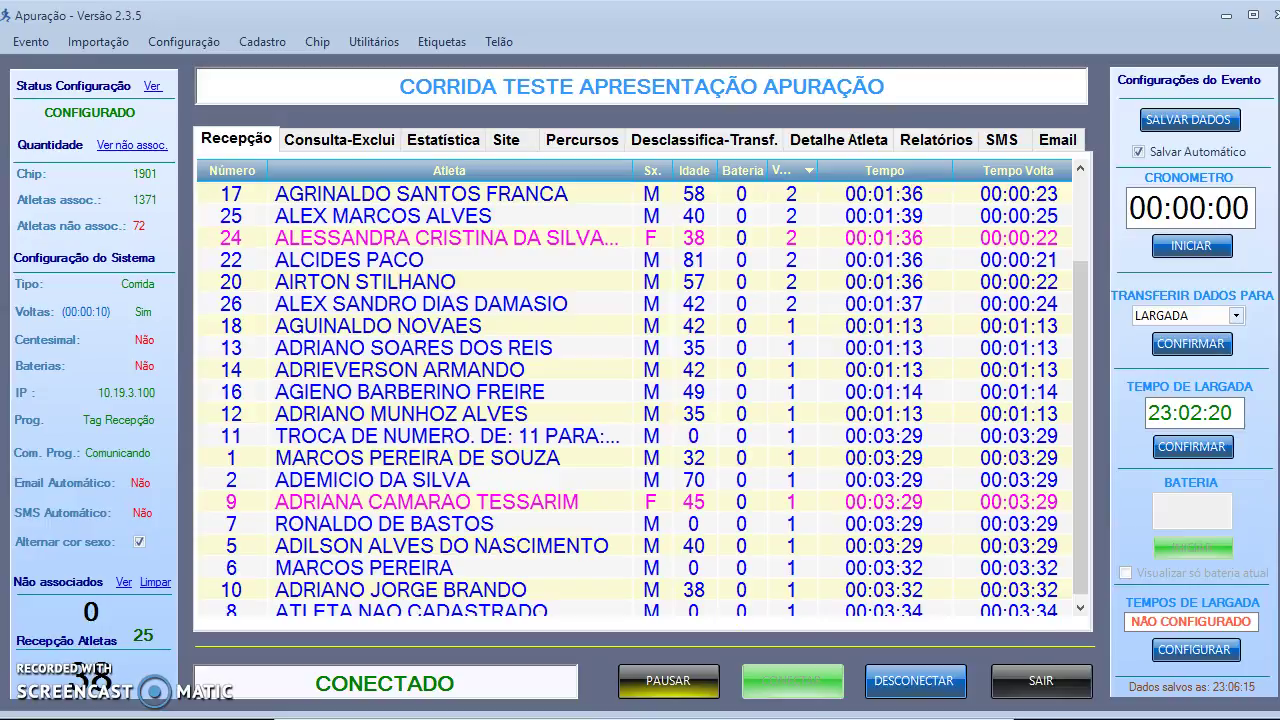
Step: Generate the lap 1 overall male report for the 10KM modality from the newly received times
mouse_move(917, 719)
left_click(936, 139)
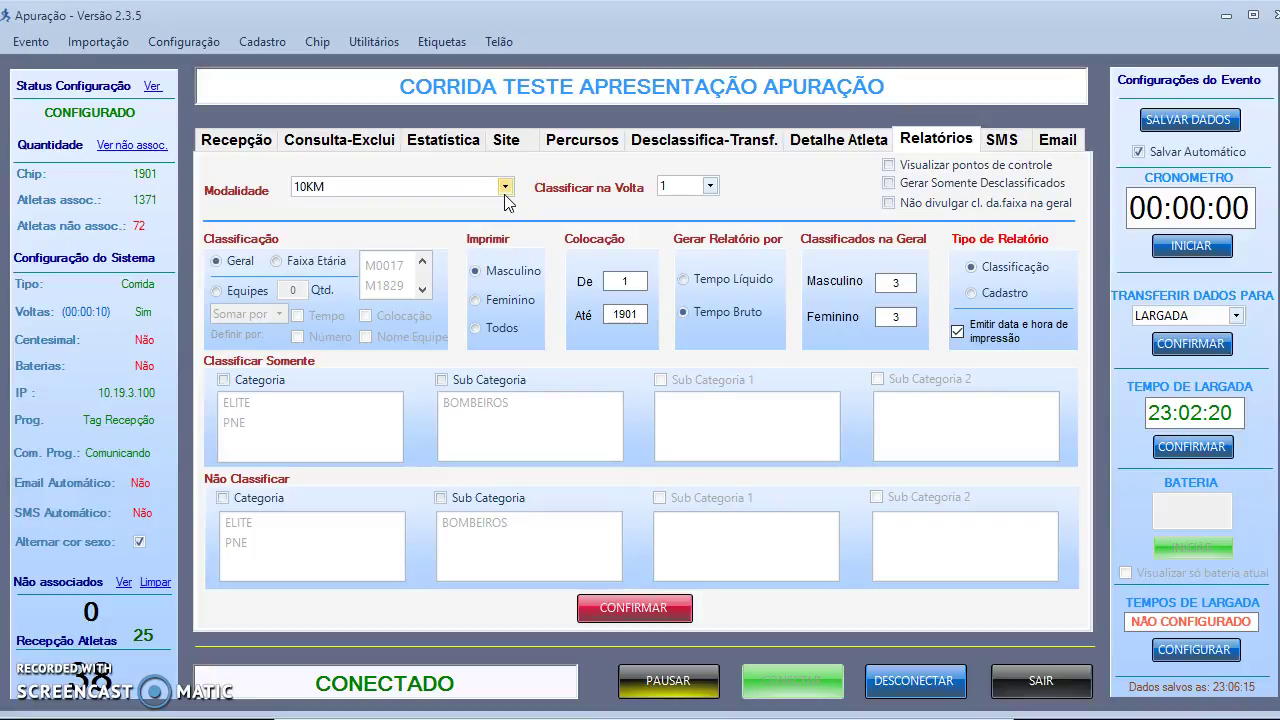
left_click(610, 606)
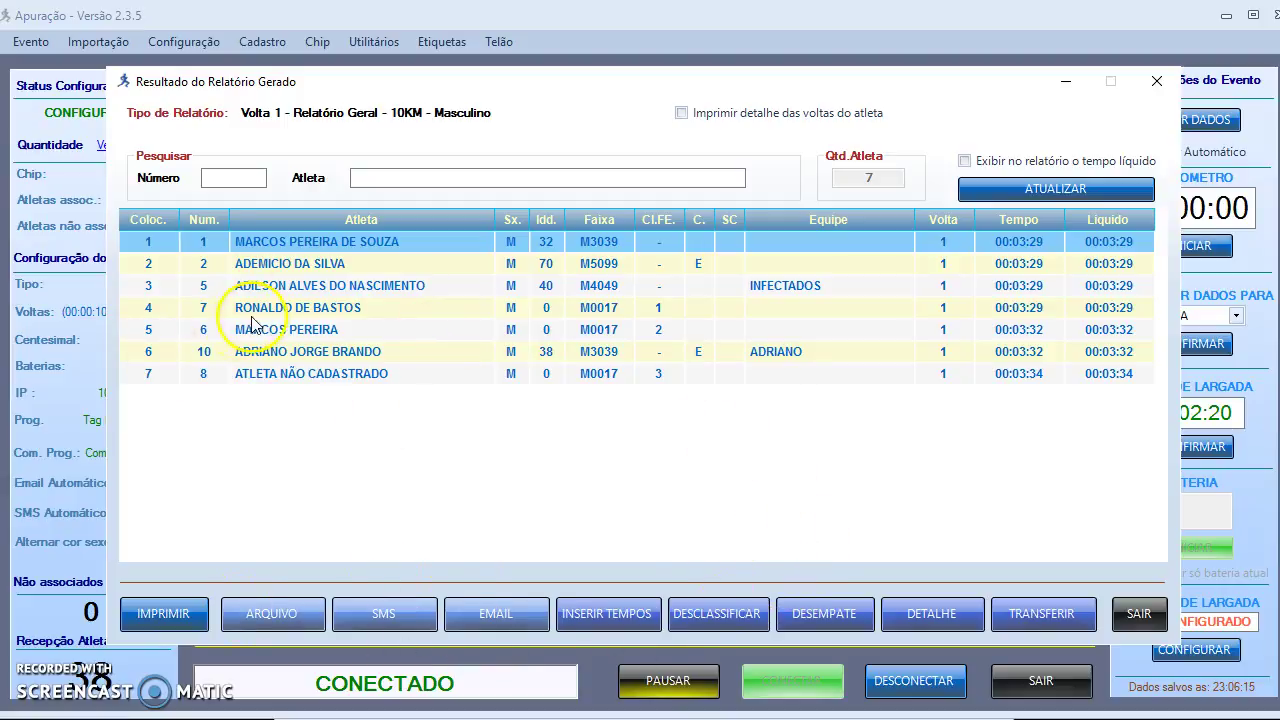
Step: Disqualify the athlete in fifth place in the 10KM lap 1 report and close the report
left_click(312, 334)
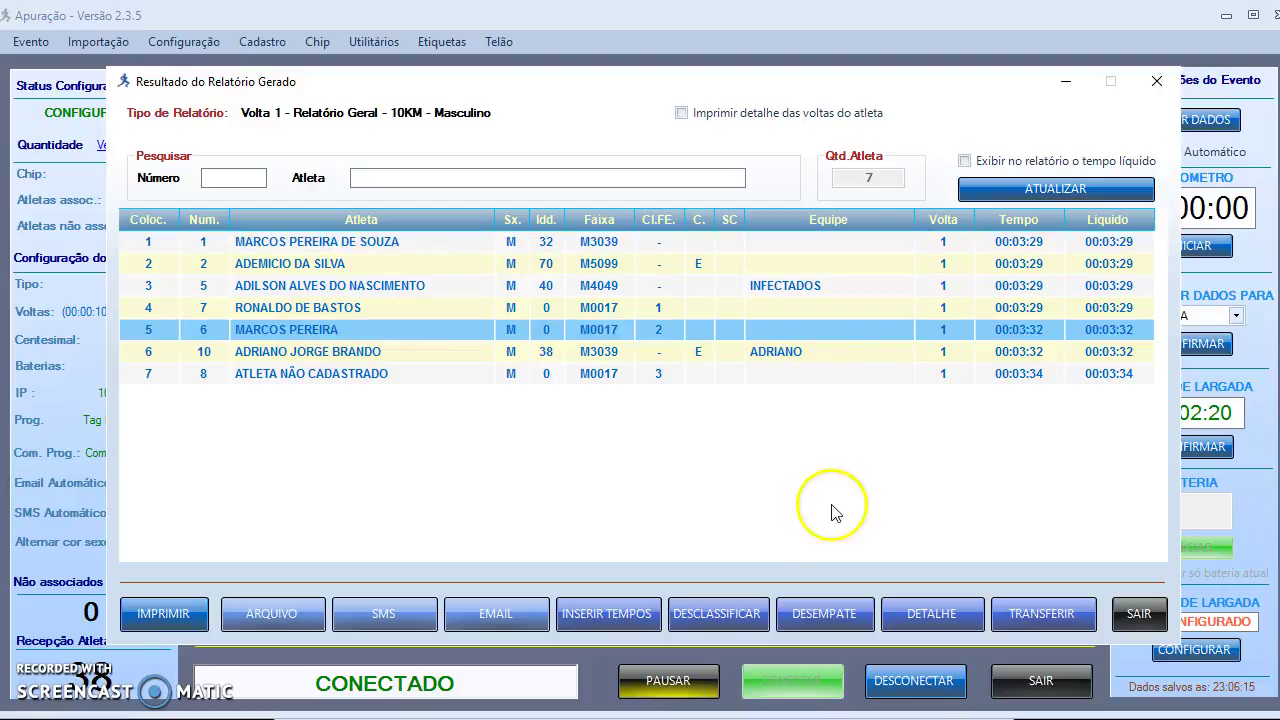
left_click(714, 614)
left_click(667, 441)
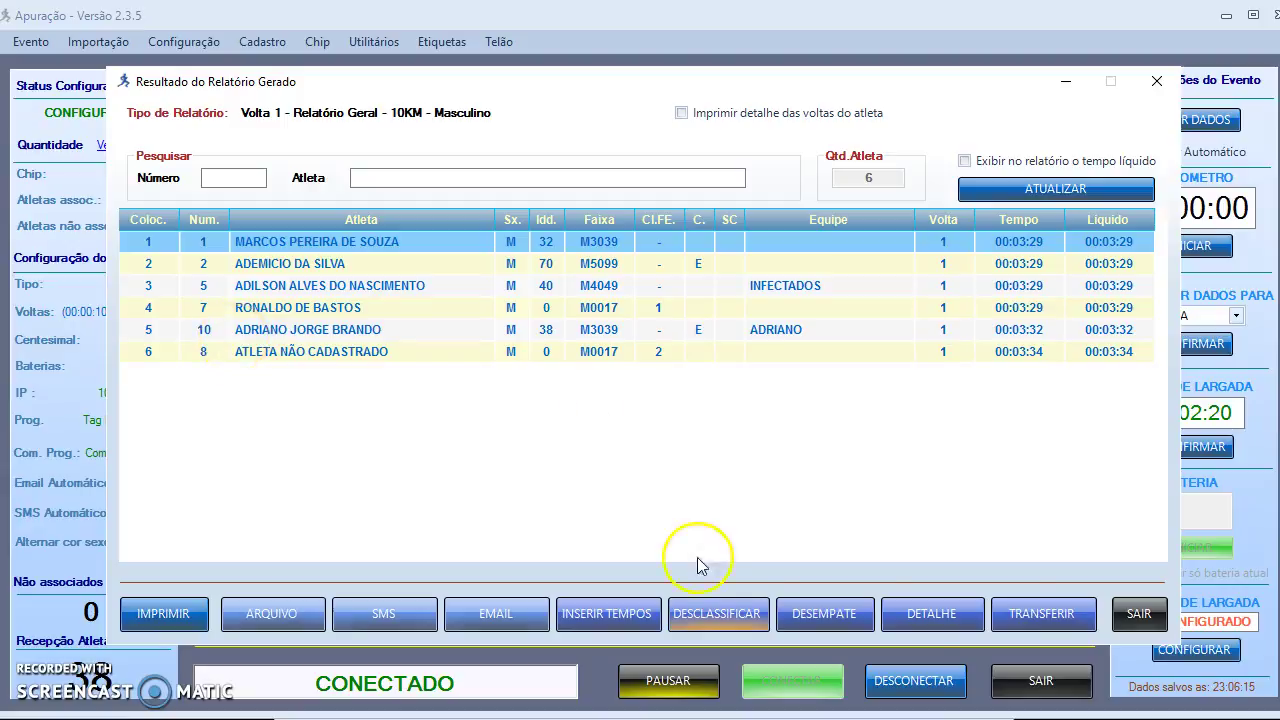
left_click(1139, 613)
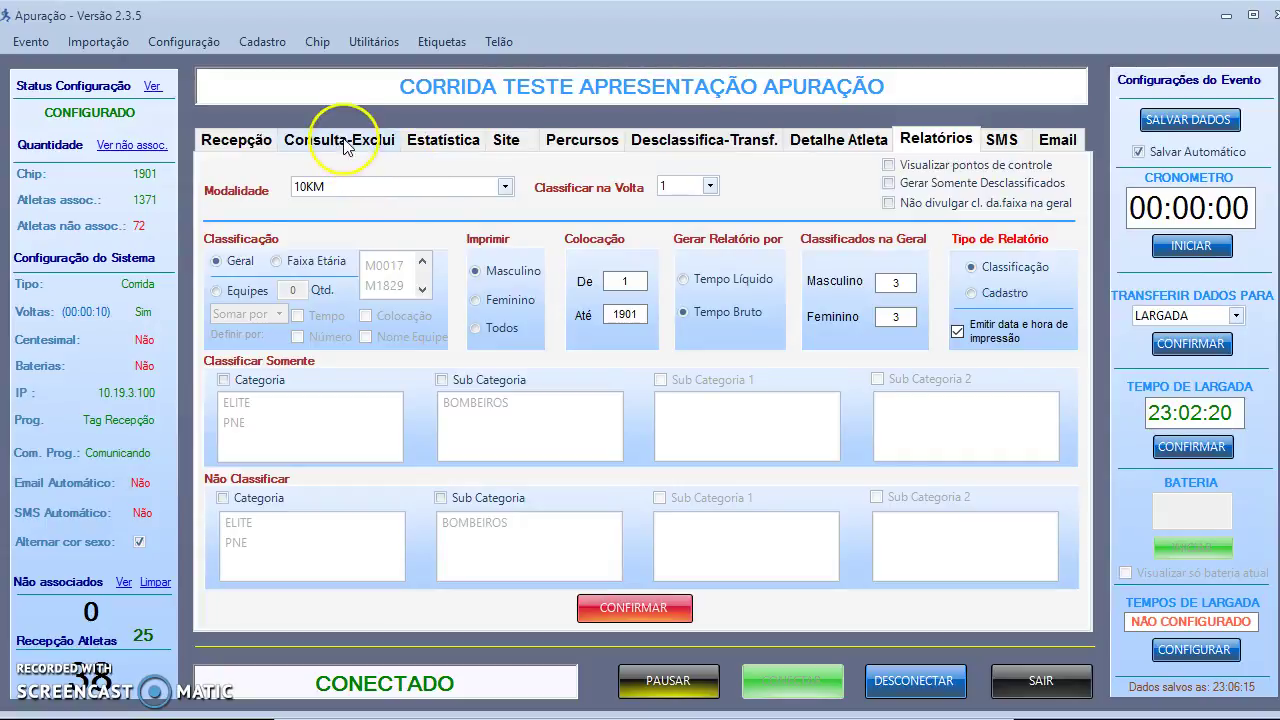
Step: Look up the recorded laps of athlete number 15 in the time records (Consulta-Exclui)
left_click(343, 139)
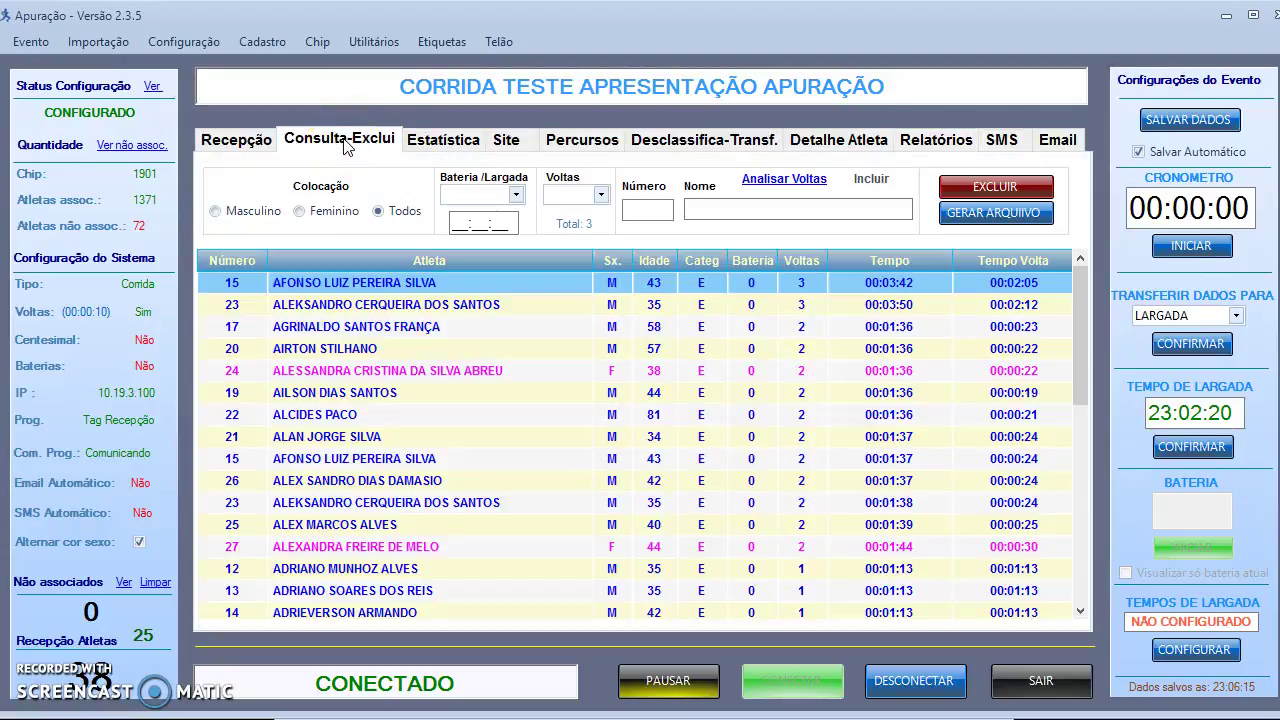
left_click(660, 209)
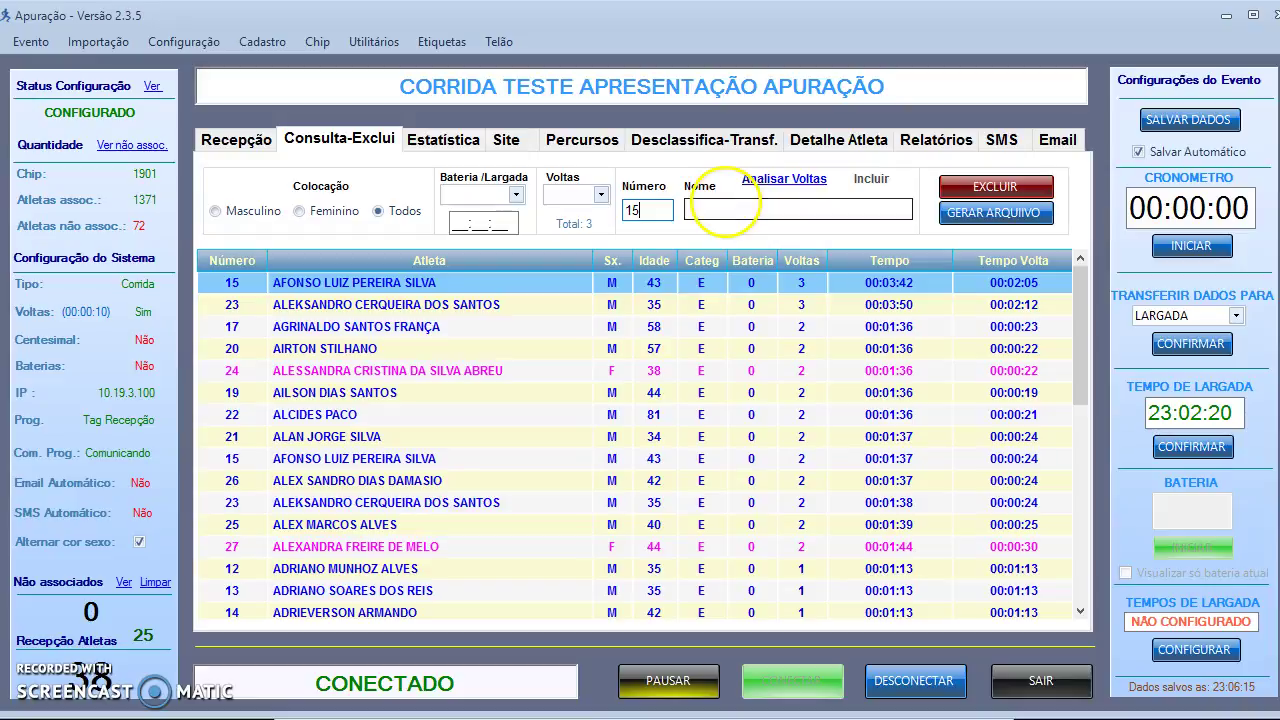
key("Return")
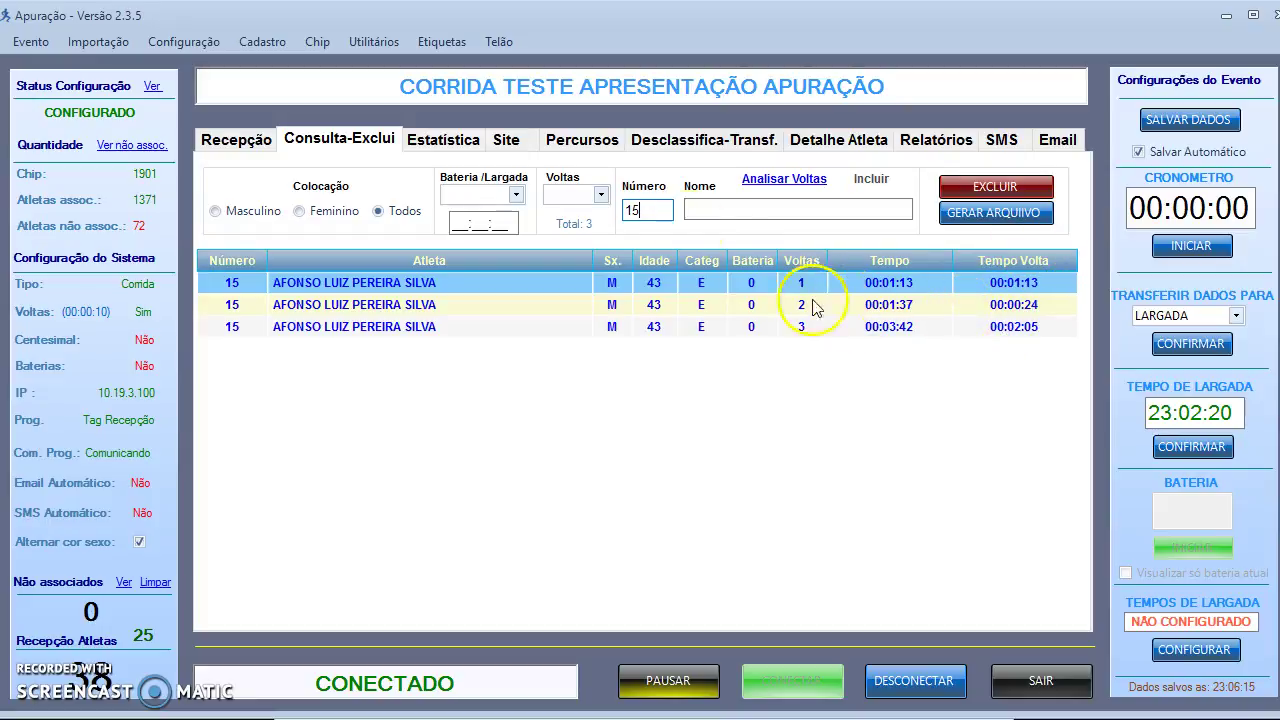
Step: Compare the laps received in the reception list with the laps offered for classification in the reports
left_click(266, 146)
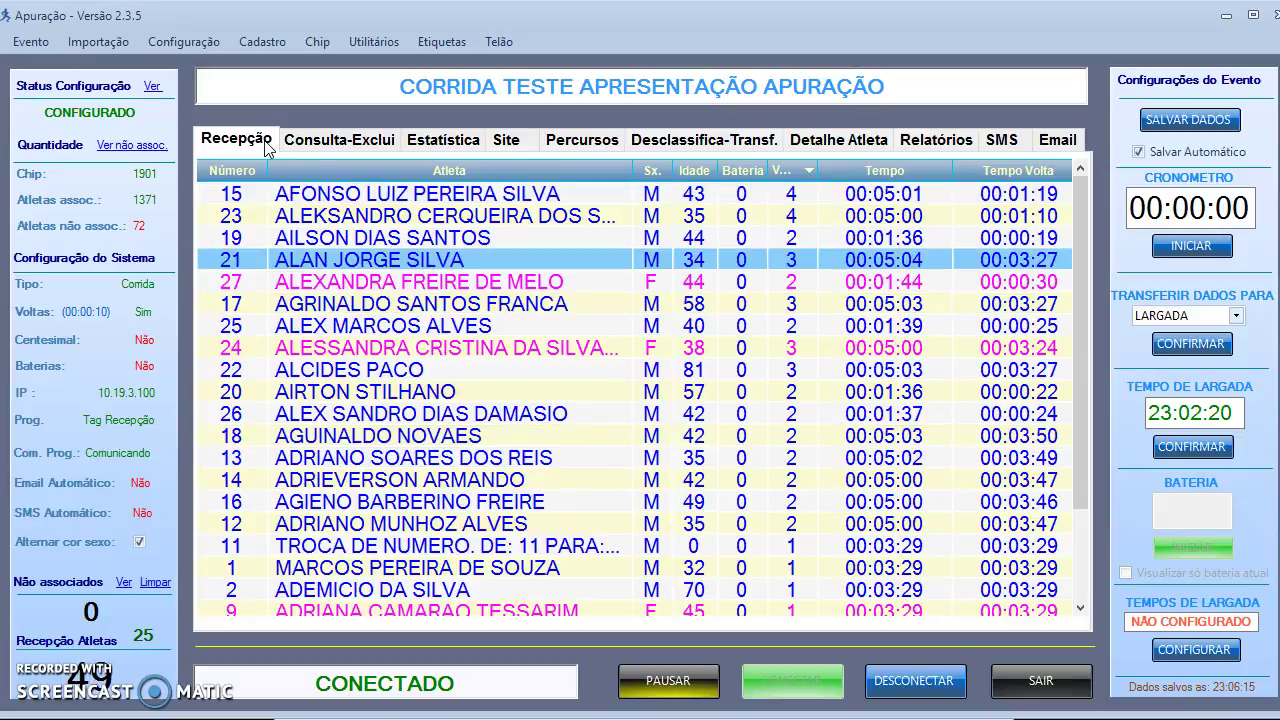
left_click(932, 139)
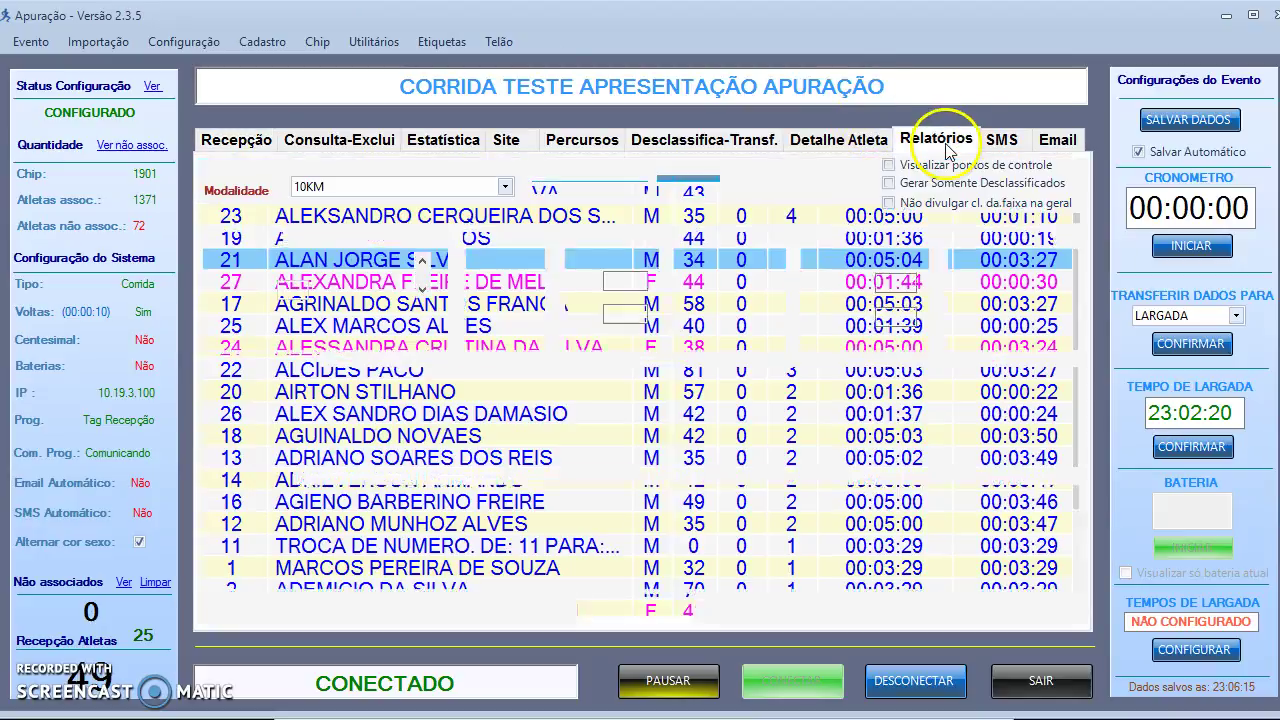
left_click(236, 139)
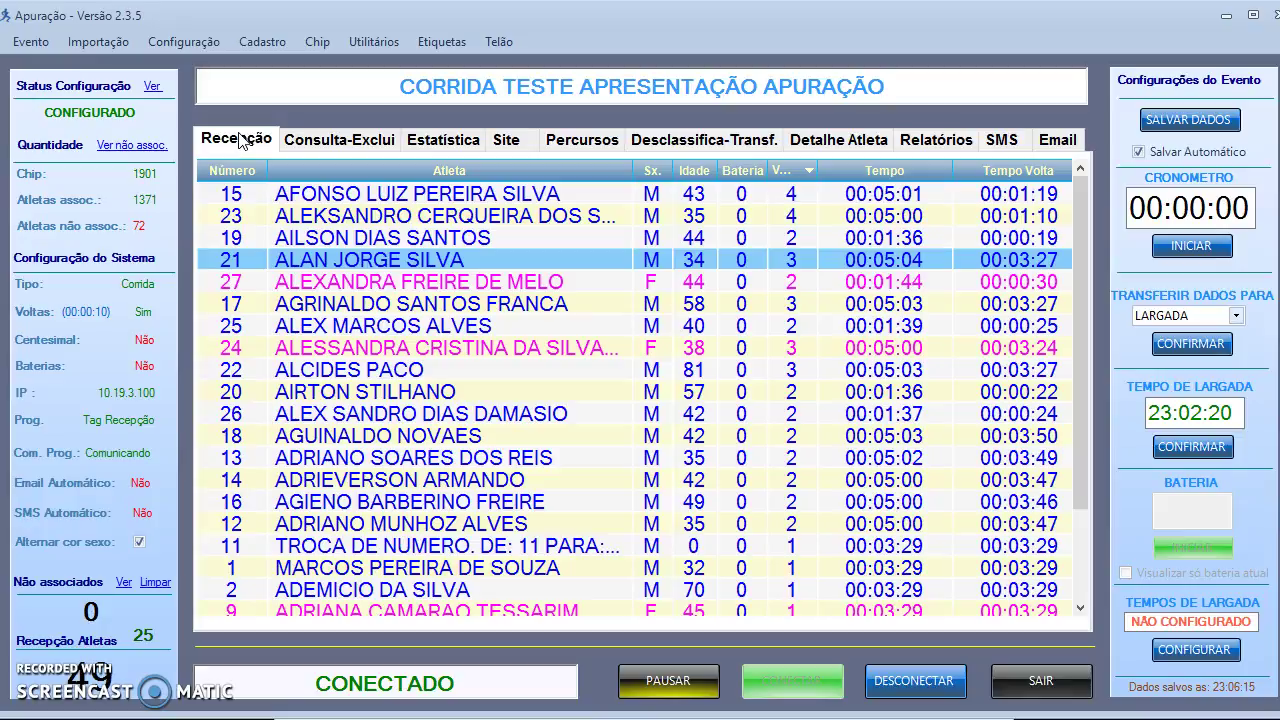
left_click(922, 140)
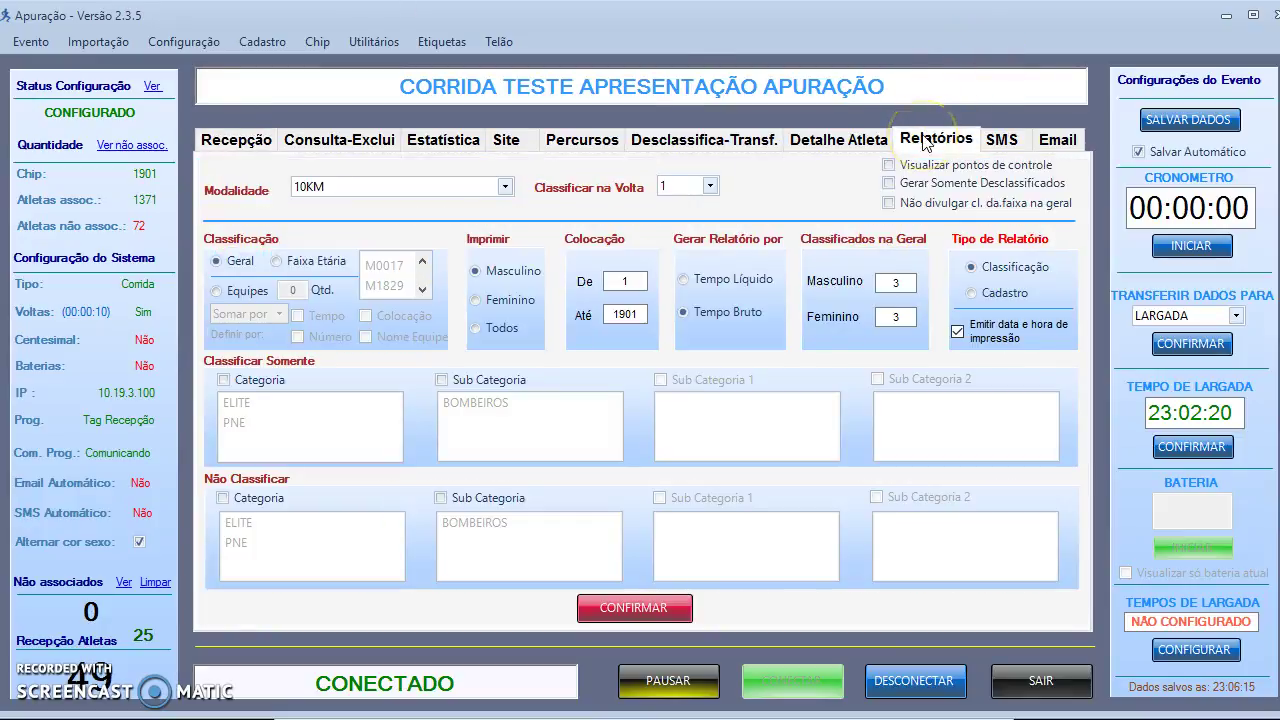
left_click(710, 186)
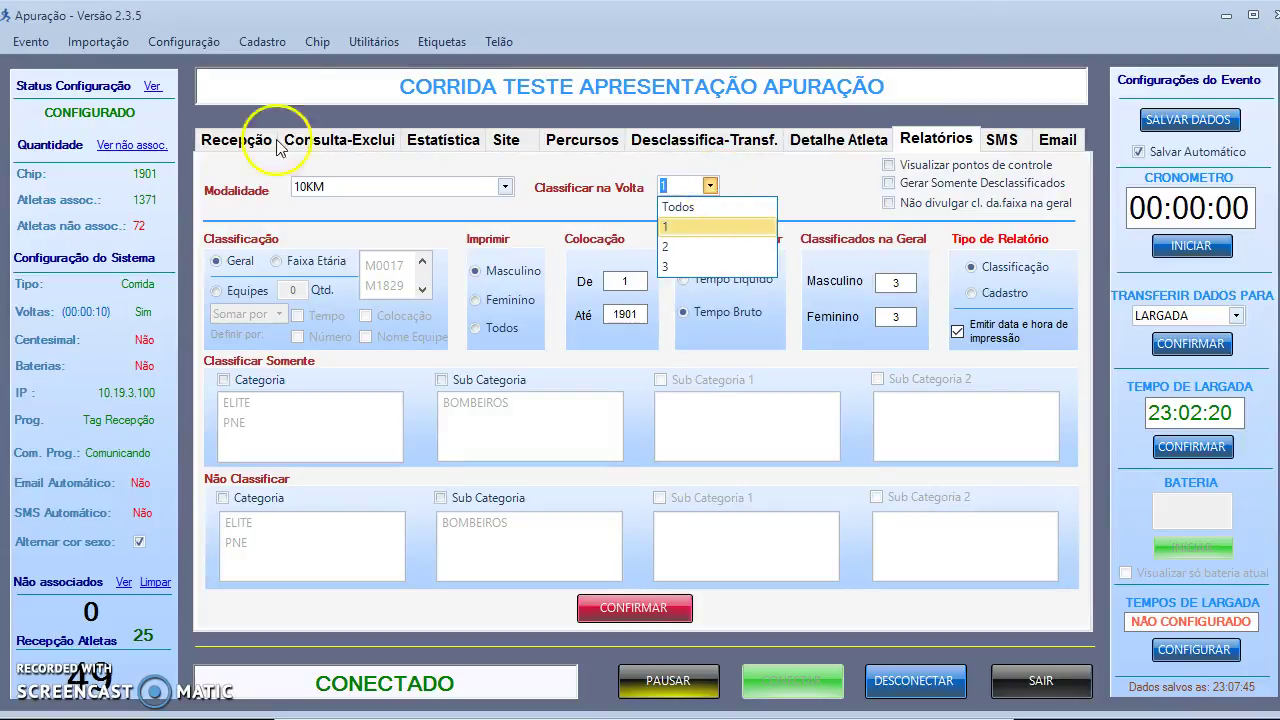
left_click(247, 152)
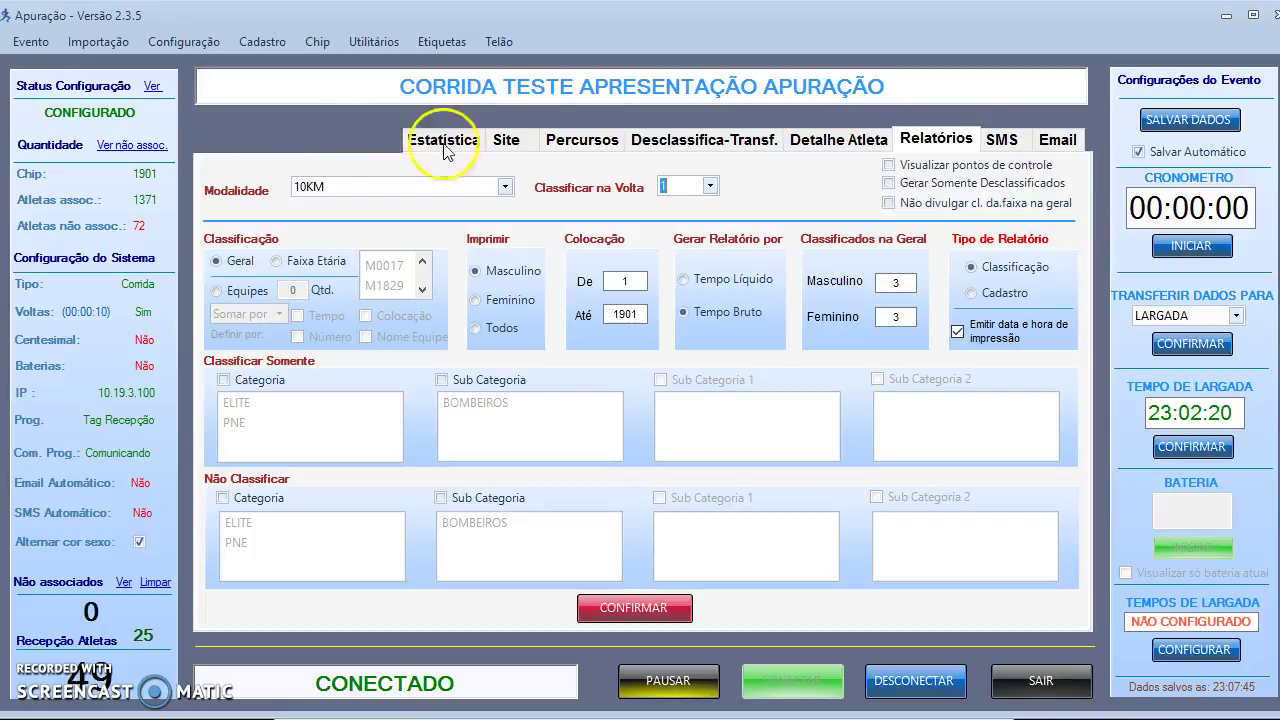
left_click(865, 138)
left_click(912, 142)
Step: Try to generate the overall male report for the 10KM modality, classified on lap 4
left_click(708, 186)
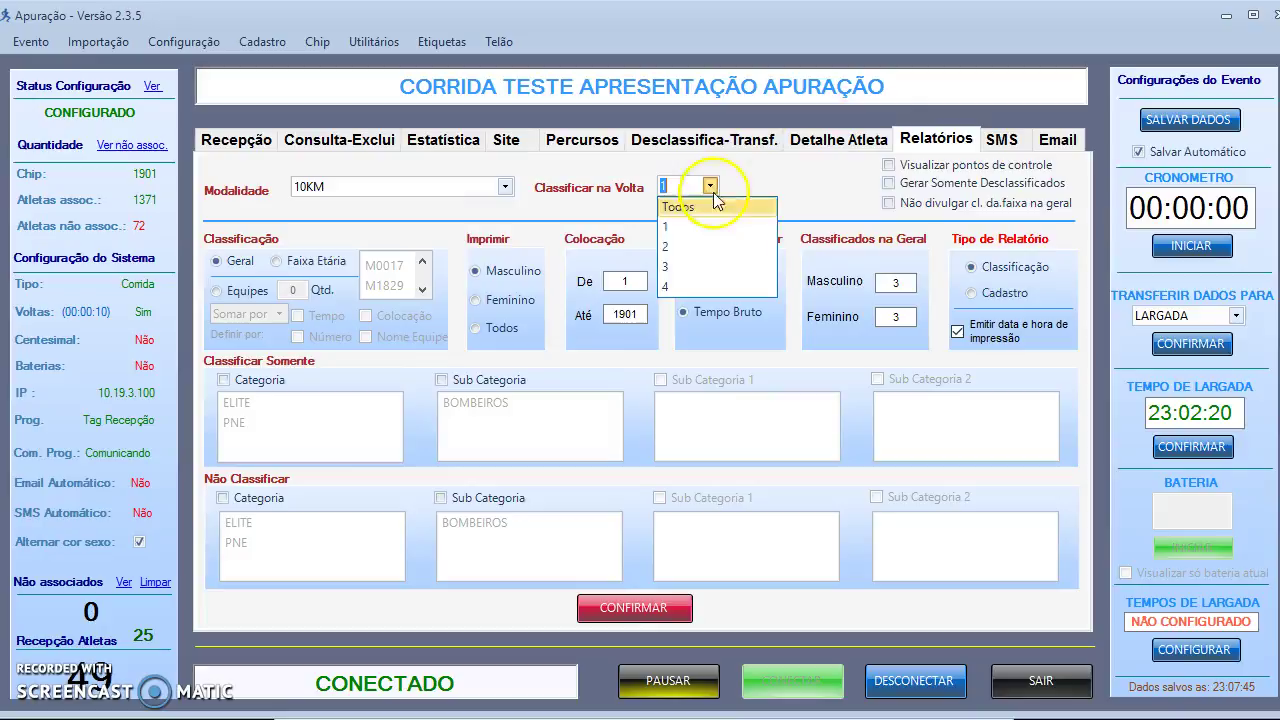
left_click(706, 280)
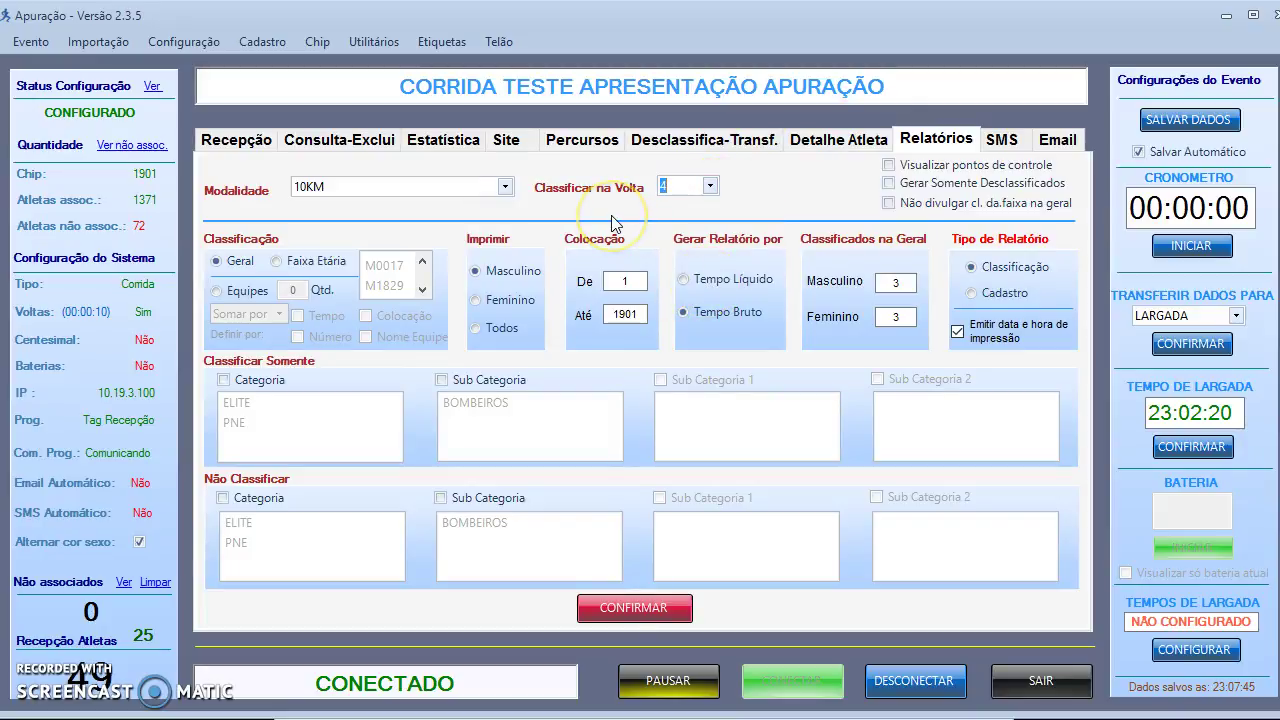
left_click(504, 329)
left_click(607, 600)
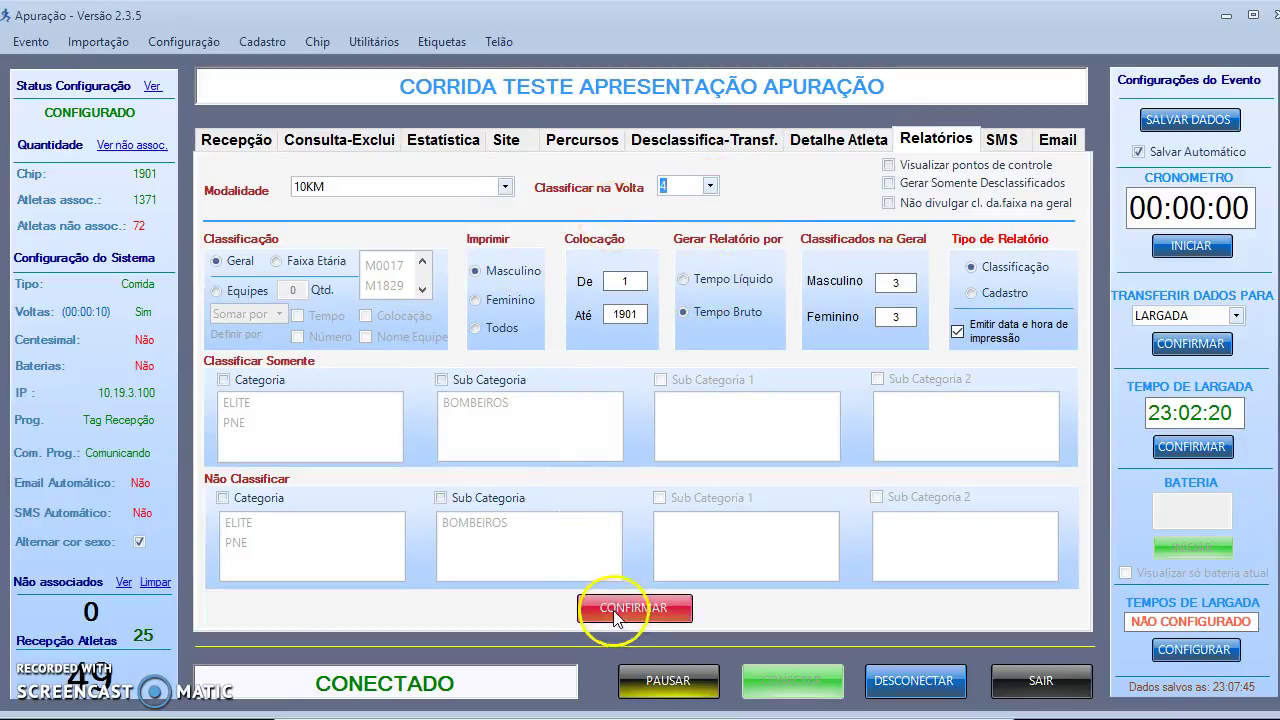
left_click(790, 441)
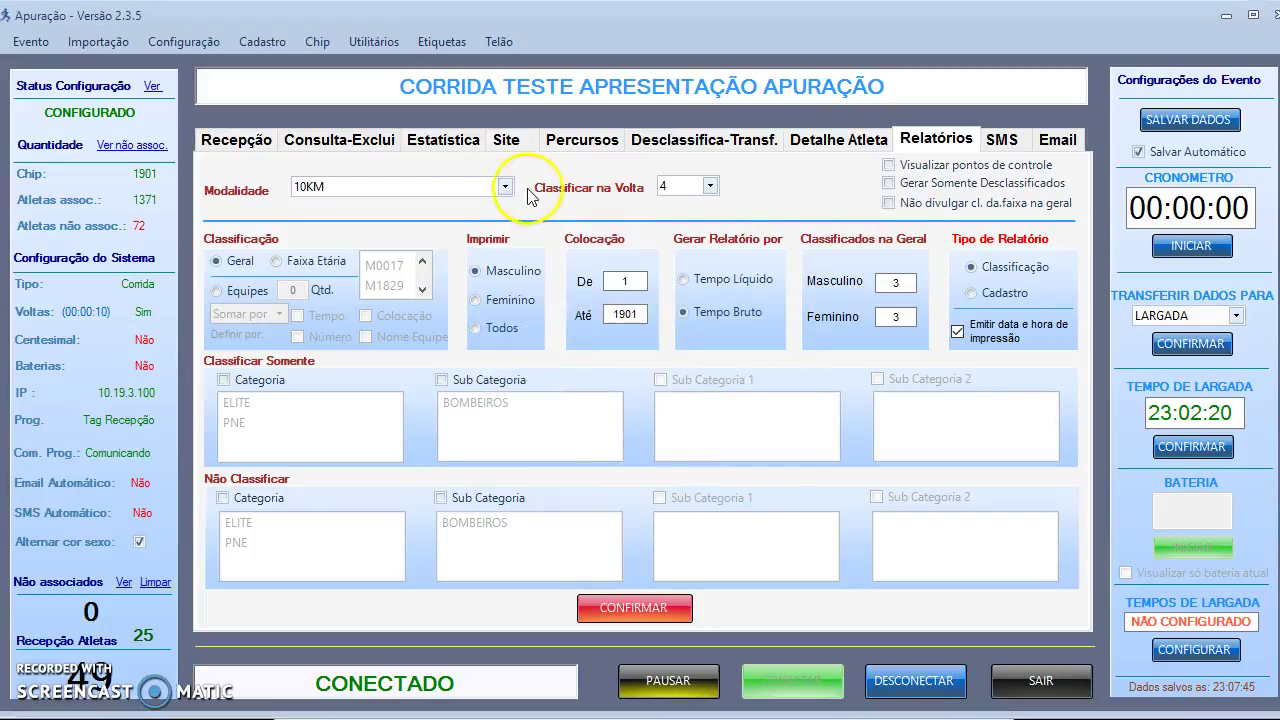
Step: Generate the lap 4 overall male classification report for the 42KM modality
left_click(505, 188)
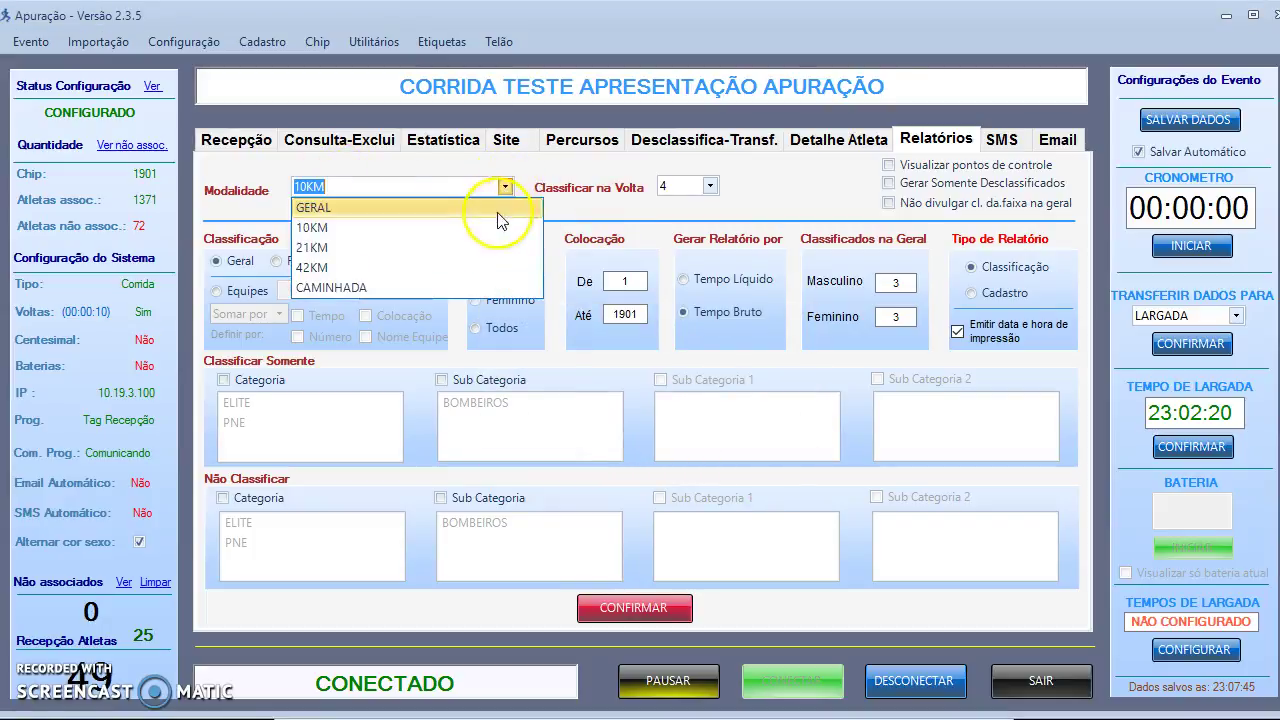
left_click(465, 268)
left_click(624, 605)
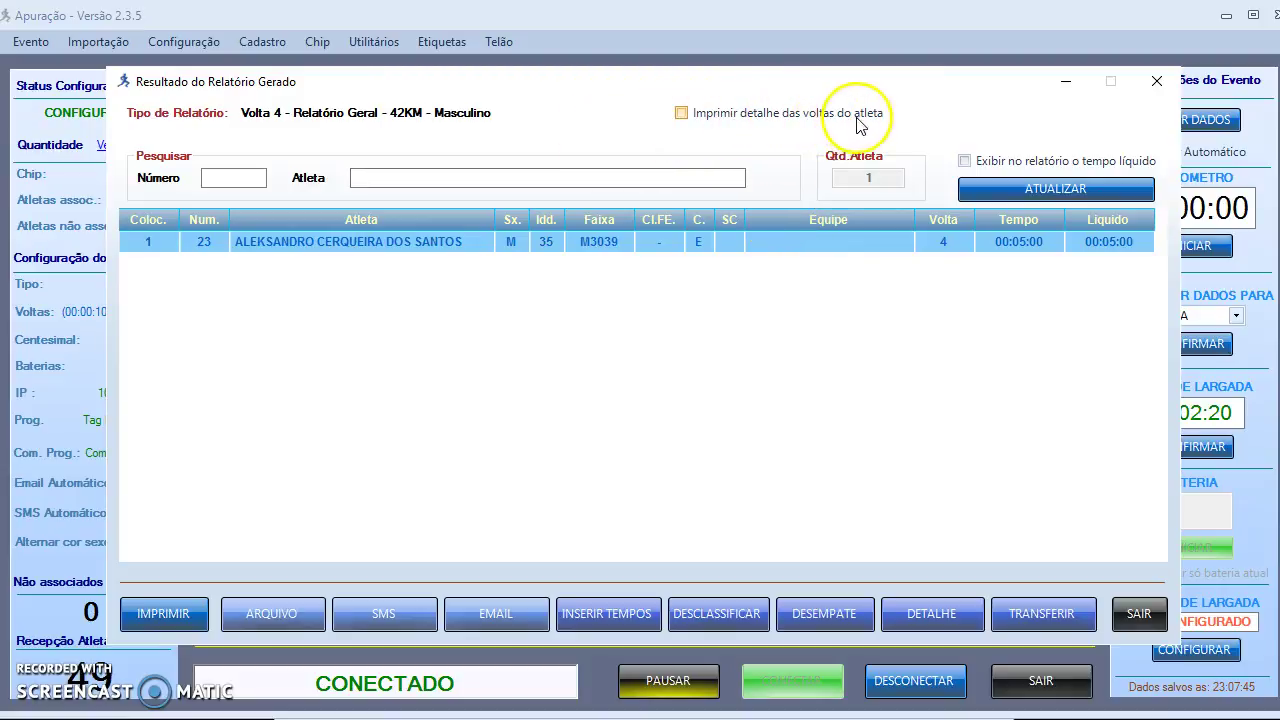
Step: Include the athlete's lap details in the 42KM lap 4 printout, preview the detailed lap report and close the preview
left_click(681, 113)
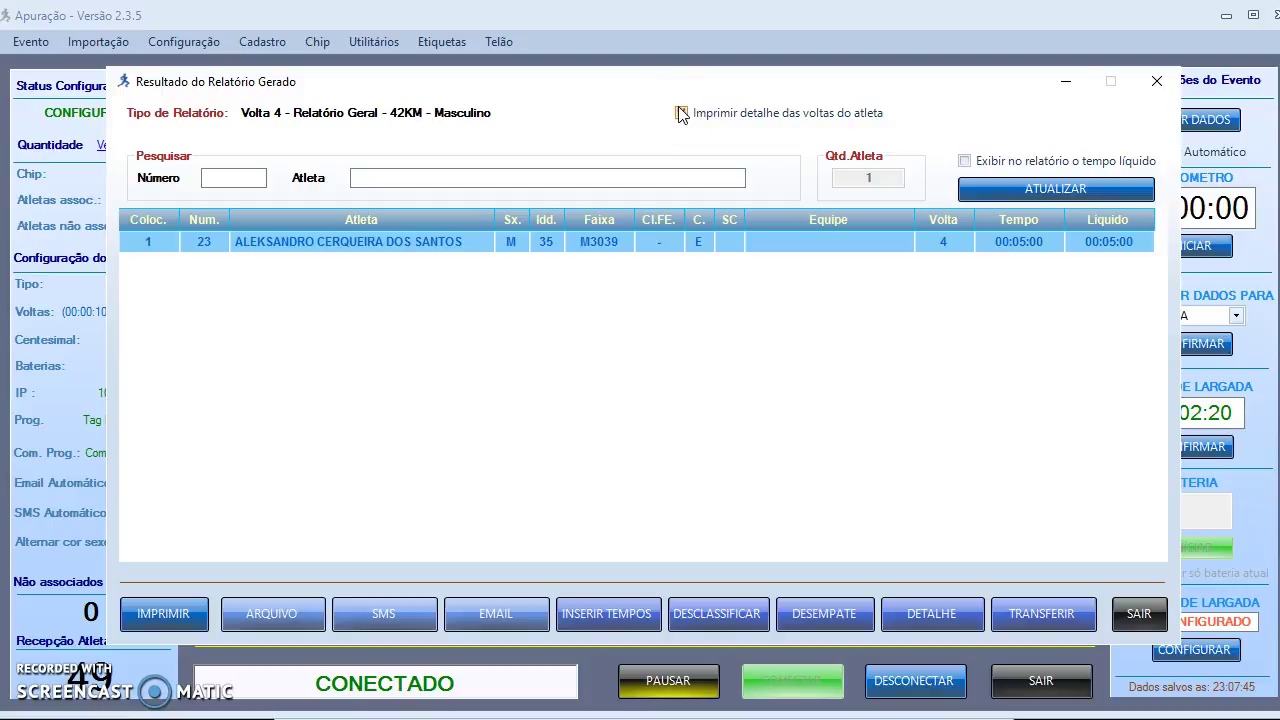
left_click(681, 114)
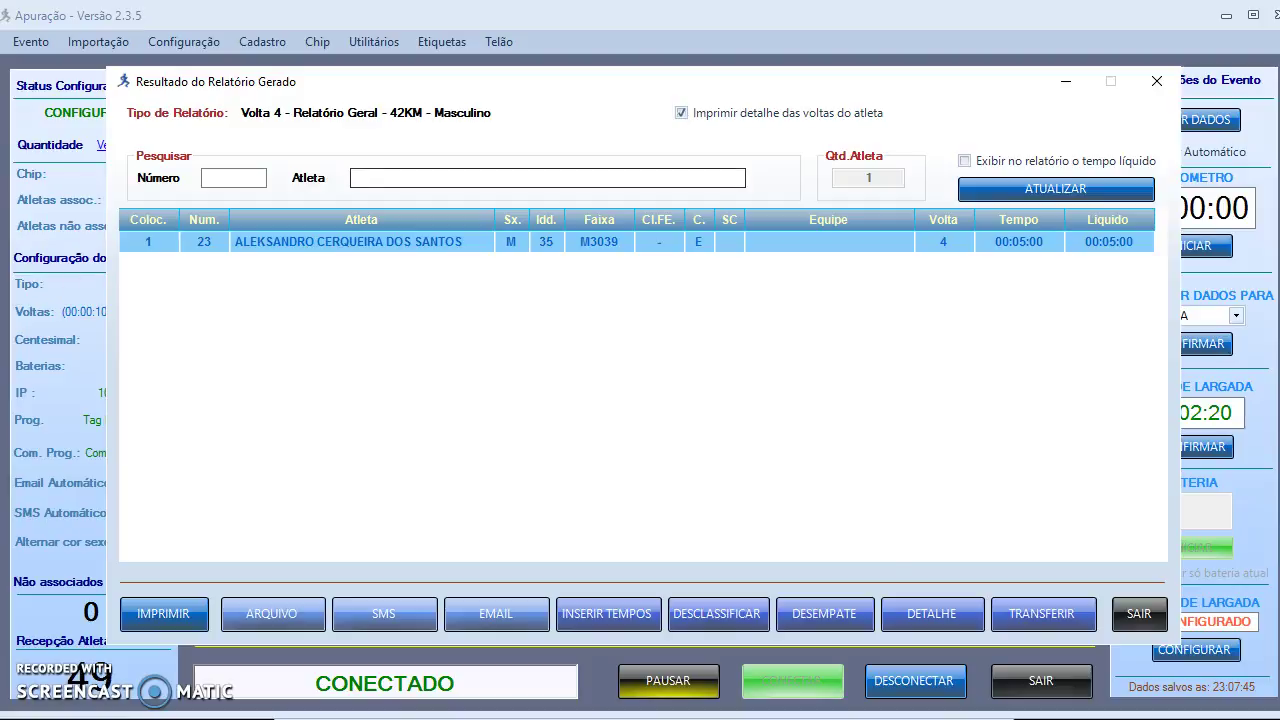
left_click(180, 616)
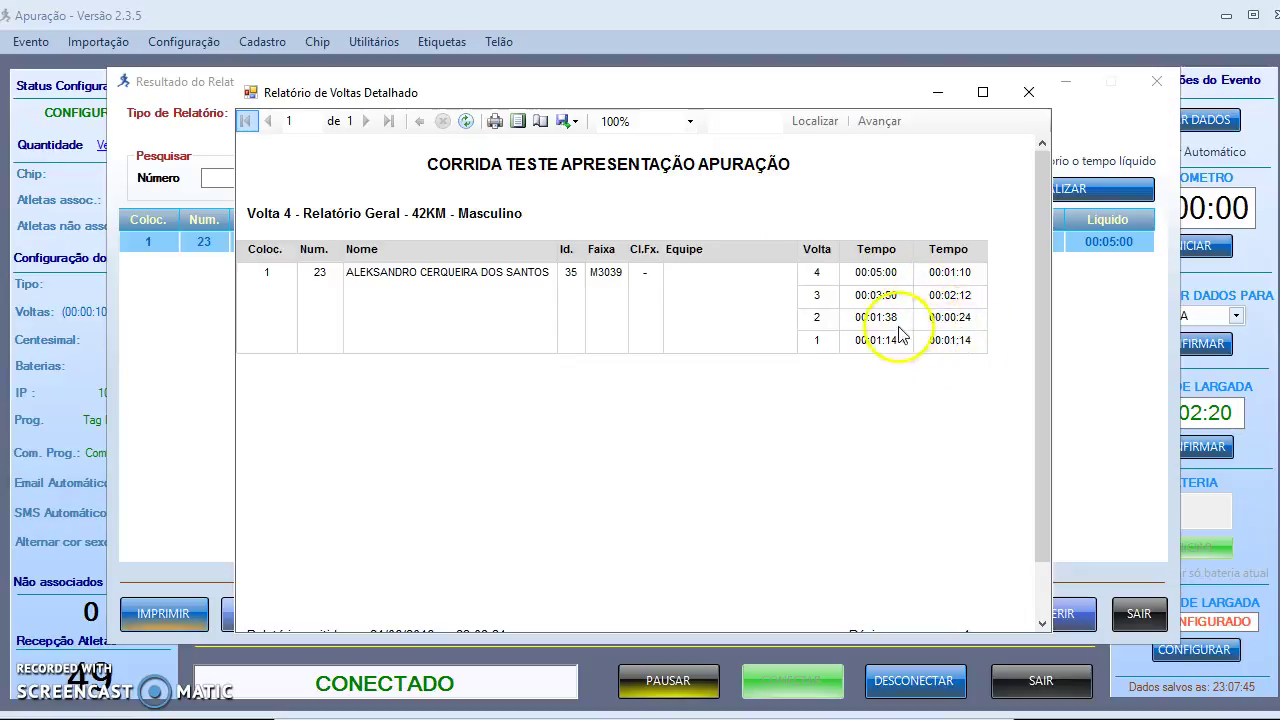
left_click(1030, 95)
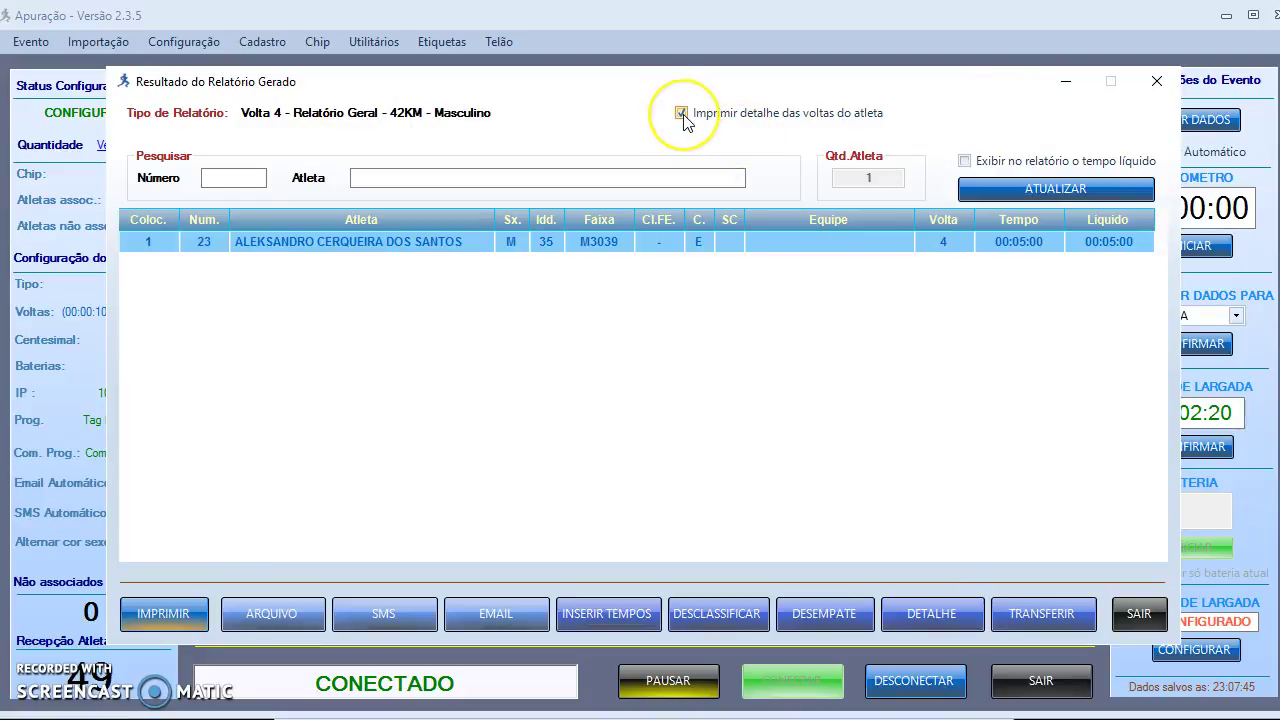
Step: Exclude the lap details from the 42KM lap 4 printout, preview the simple report and close it
left_click(682, 114)
left_click(177, 608)
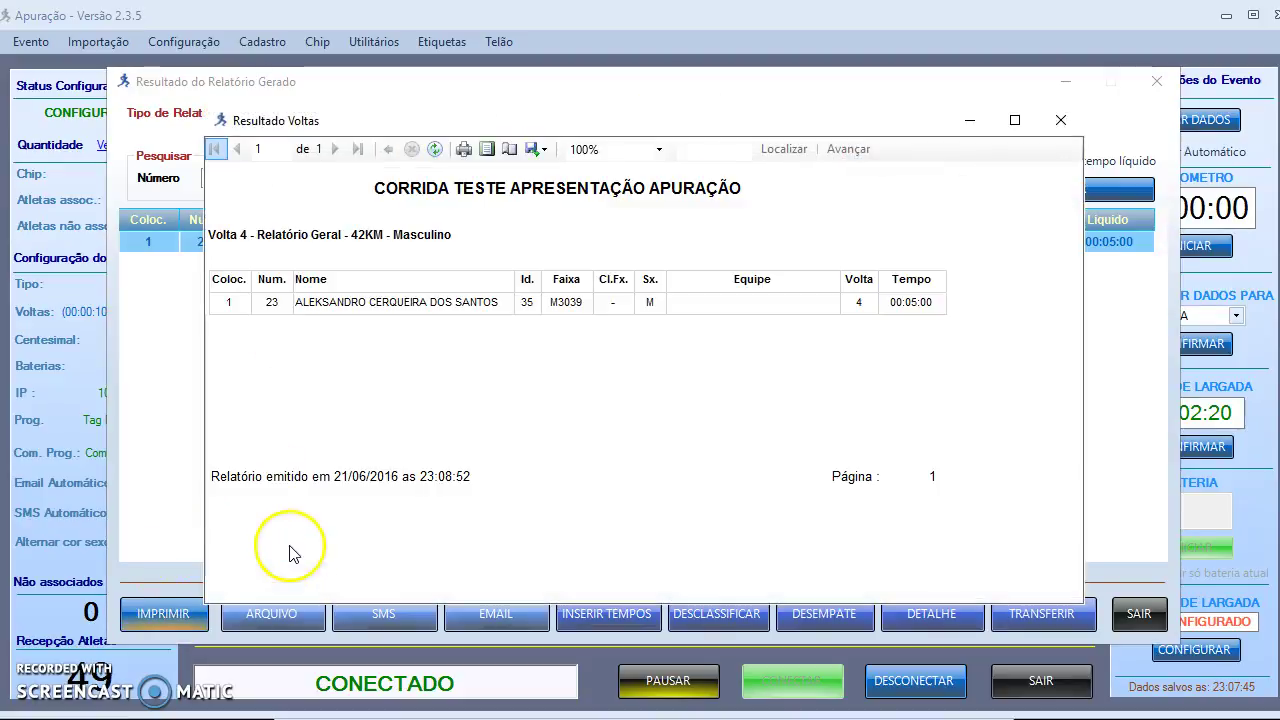
left_click(1061, 121)
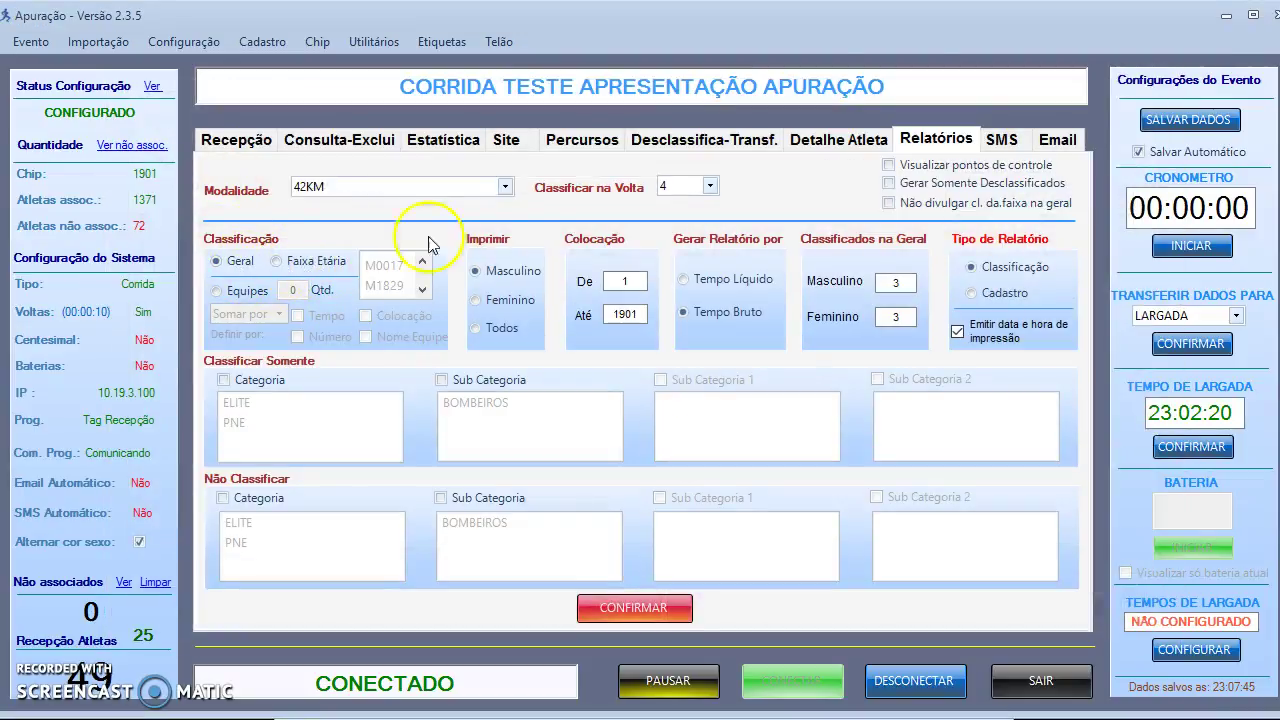
Step: Generate the lap 2 overall male report for the 42KM modality, preview its printout and close it
left_click(710, 186)
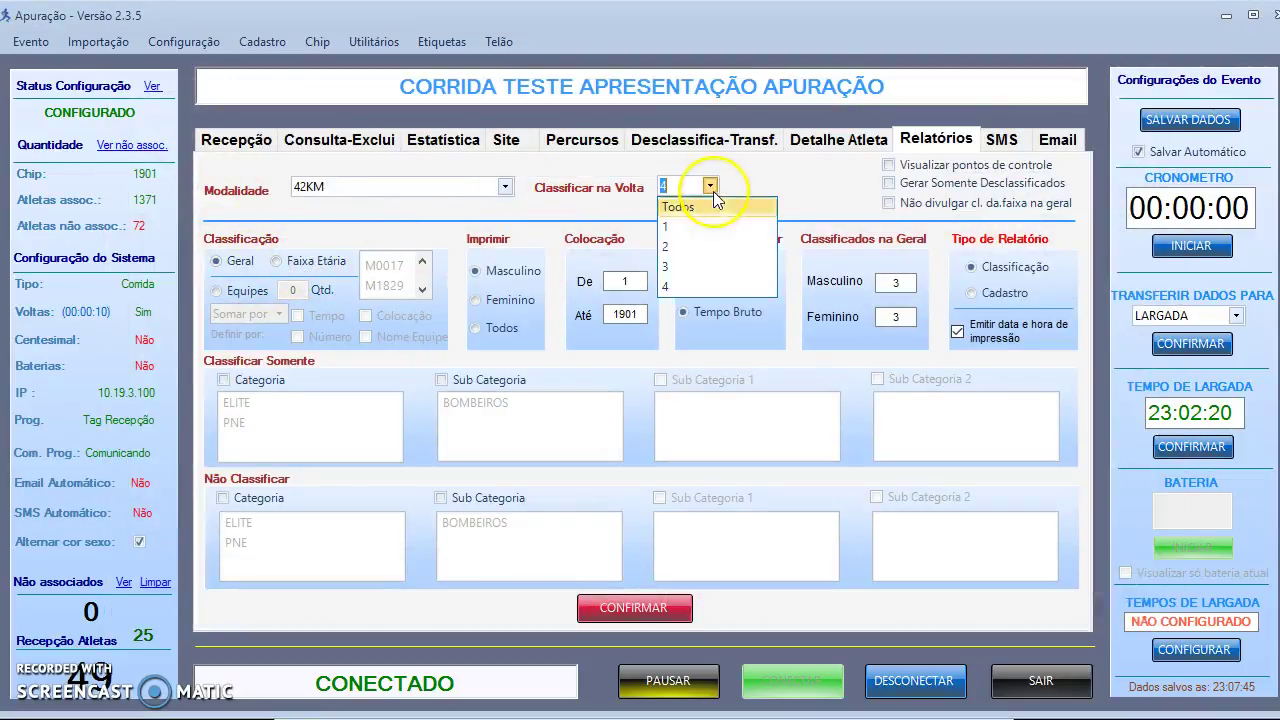
left_click(728, 246)
left_click(636, 607)
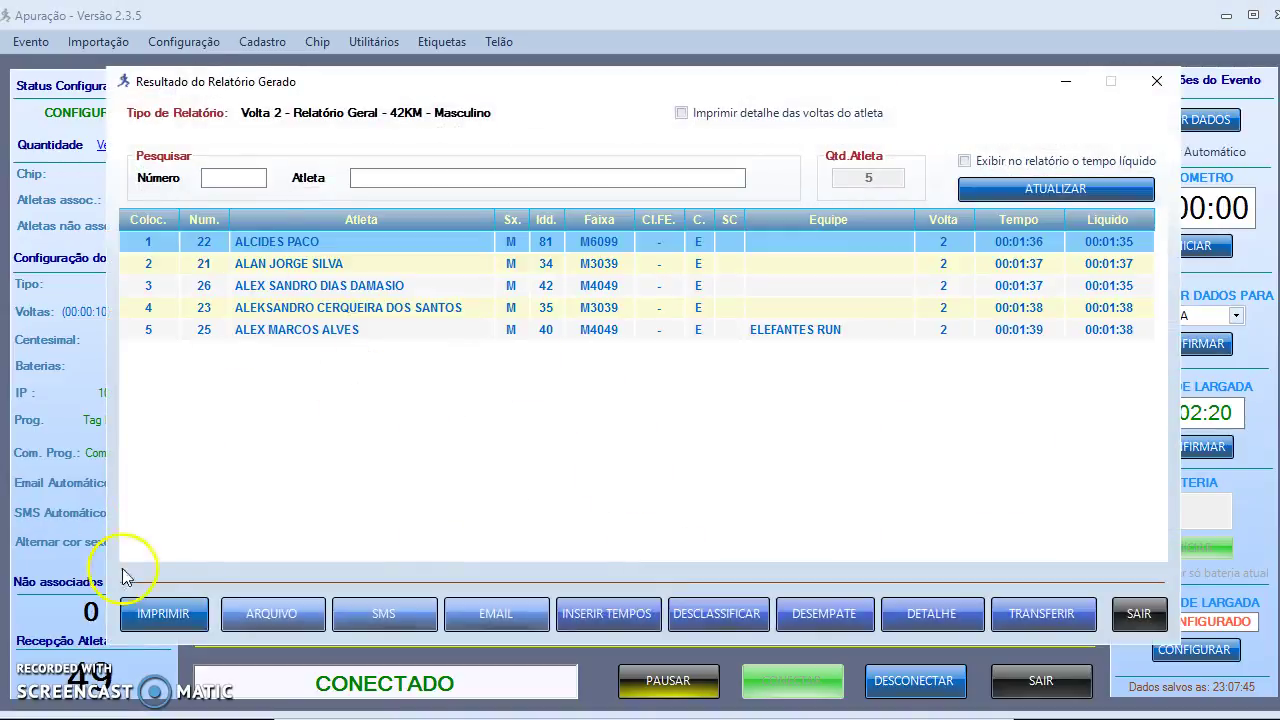
left_click(175, 614)
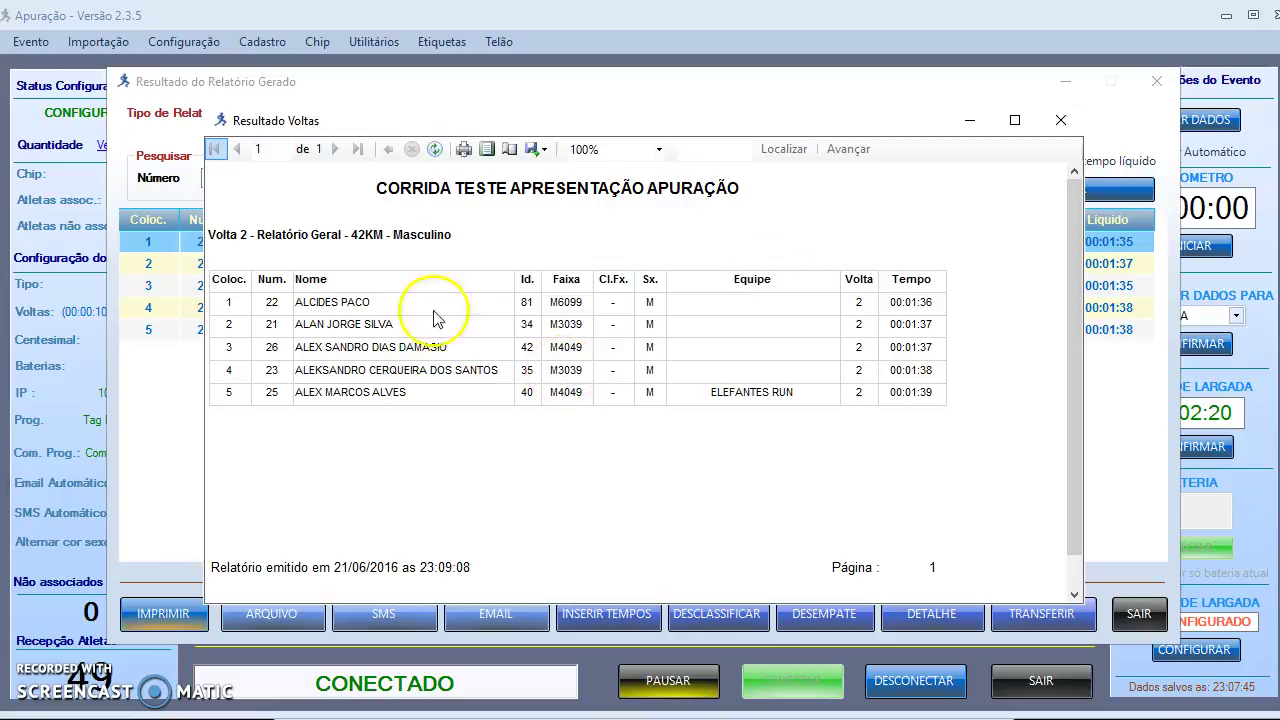
left_click(1060, 120)
left_click(1133, 610)
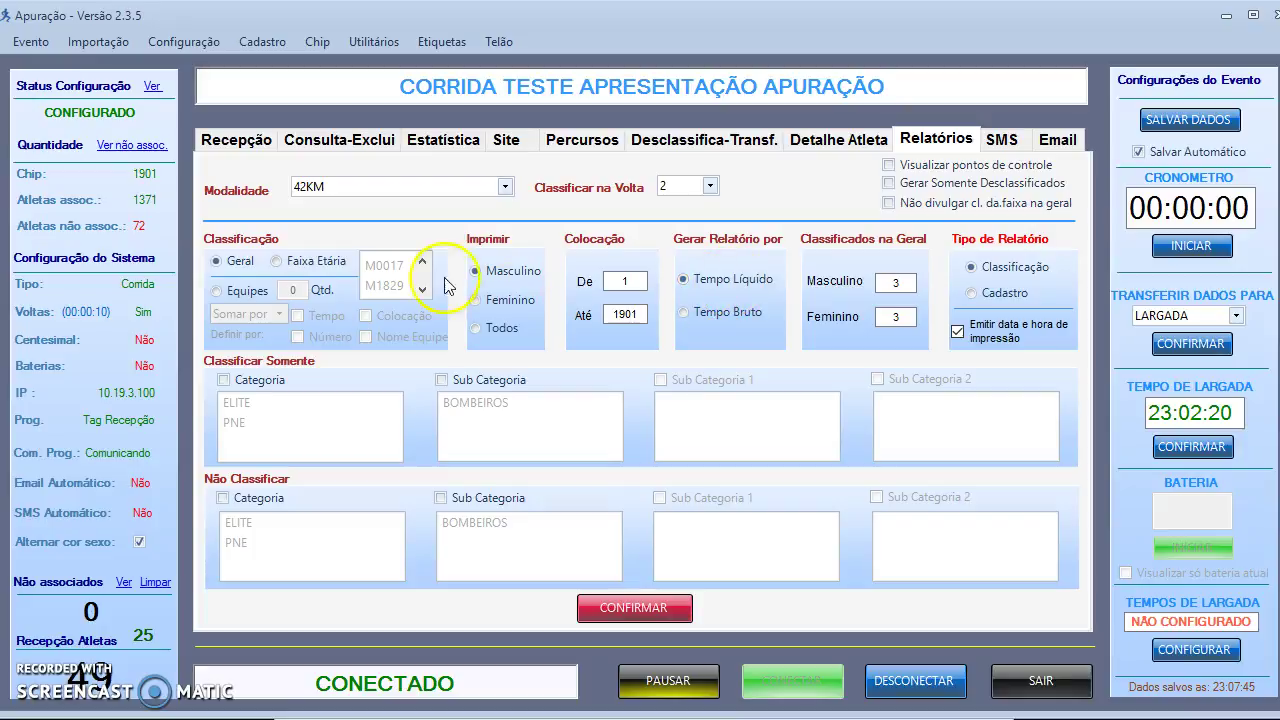
Step: Try to generate the lap 2 male age-group report (Faixa Etária) for the 21KM modality
left_click(505, 187)
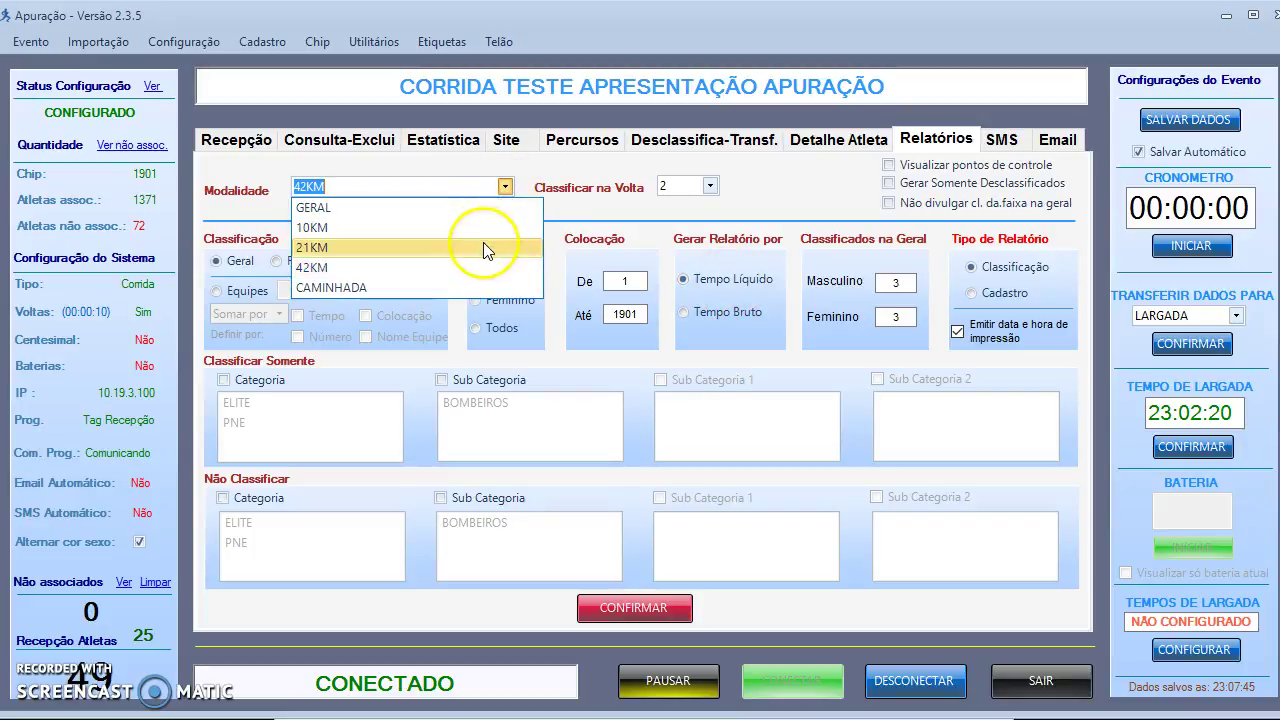
left_click(484, 246)
left_click(346, 263)
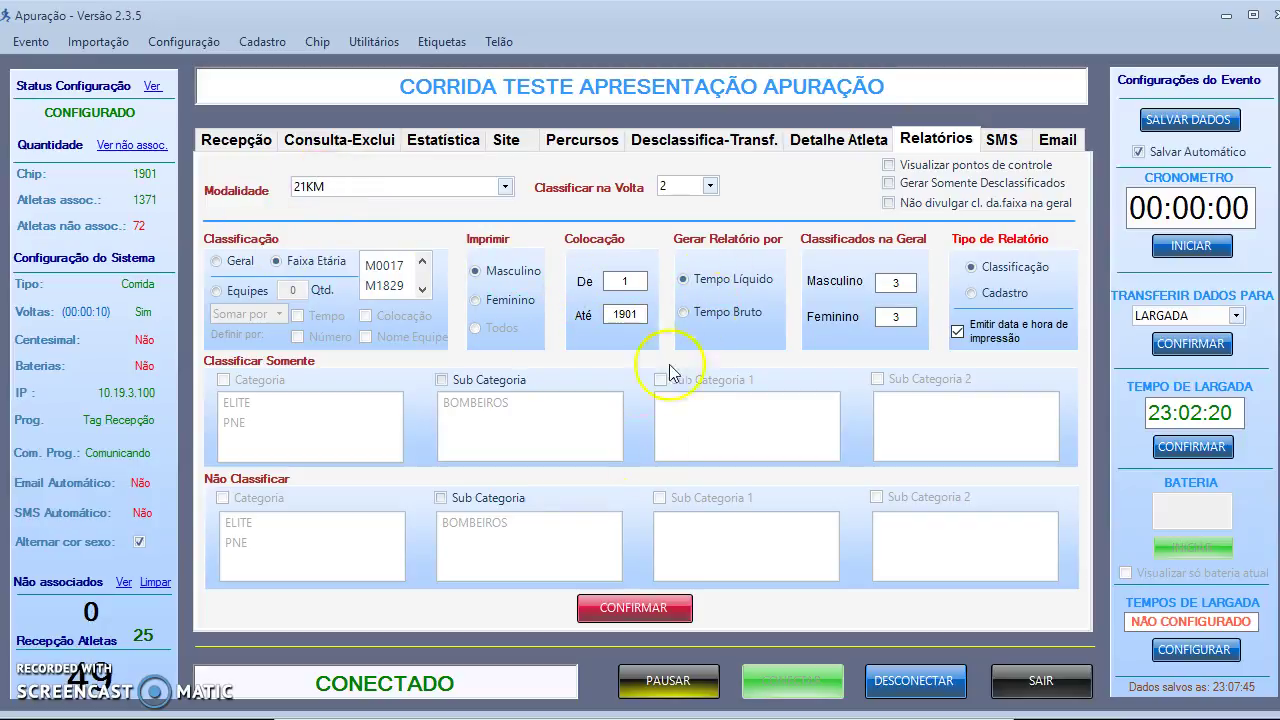
left_click(624, 608)
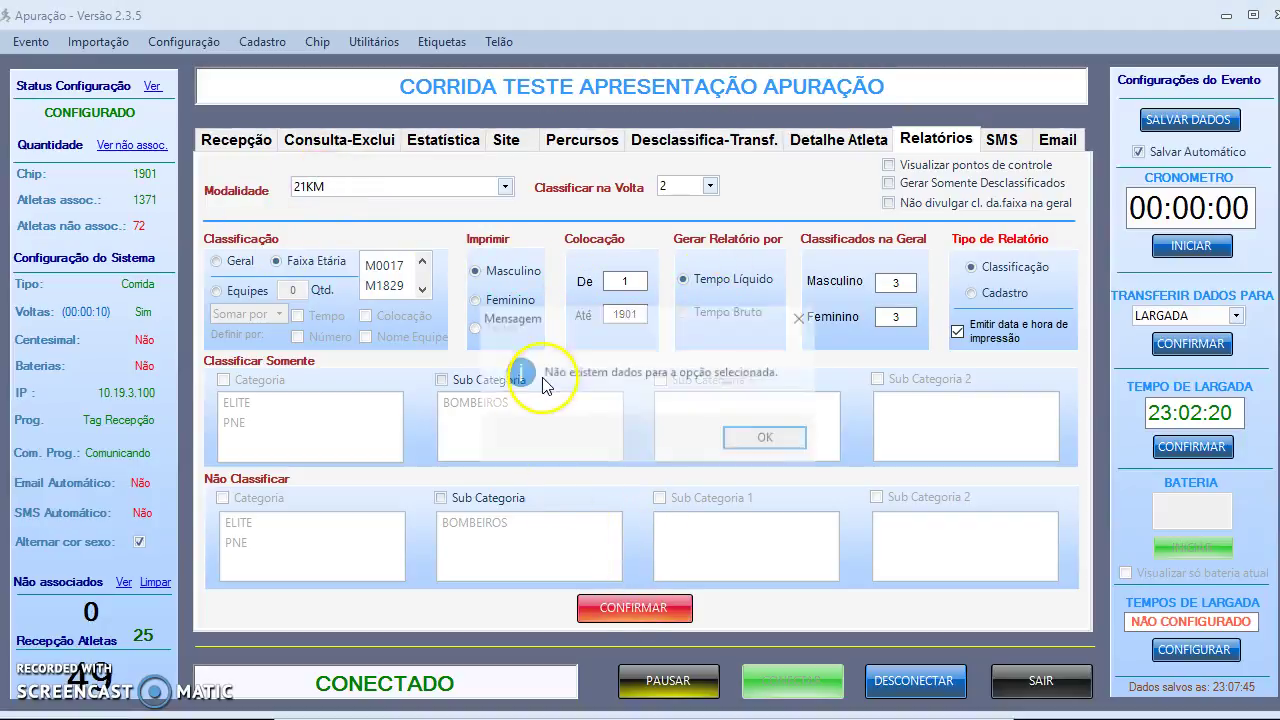
left_click(758, 436)
Step: Generate the lap 2 overall male report for the 21KM modality and open the details of athlete number 16
left_click(219, 262)
left_click(643, 611)
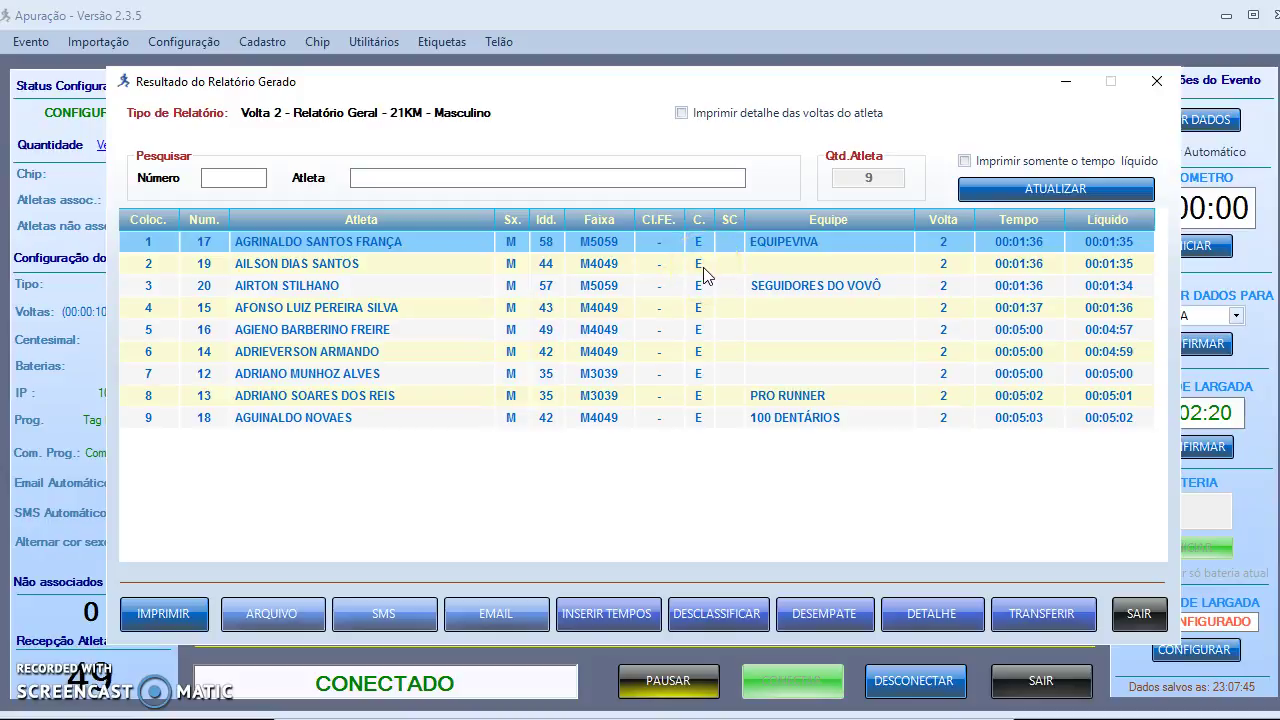
left_click(698, 334)
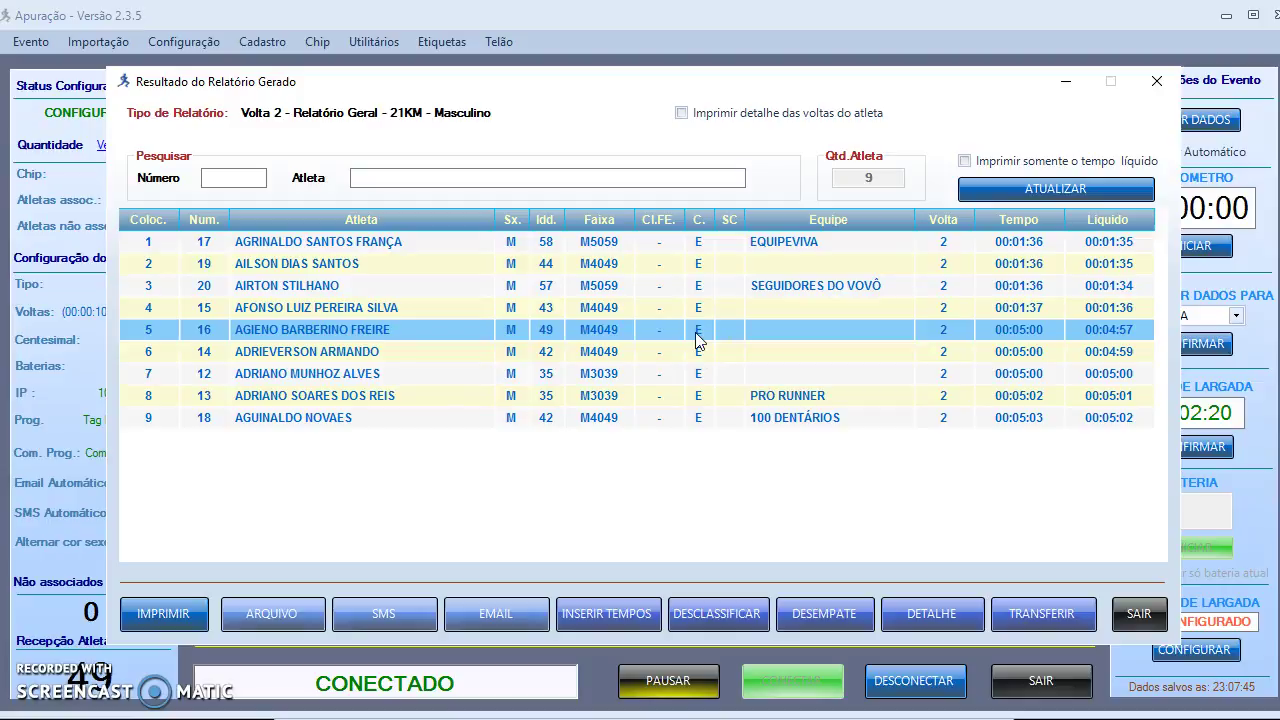
double_click(698, 334)
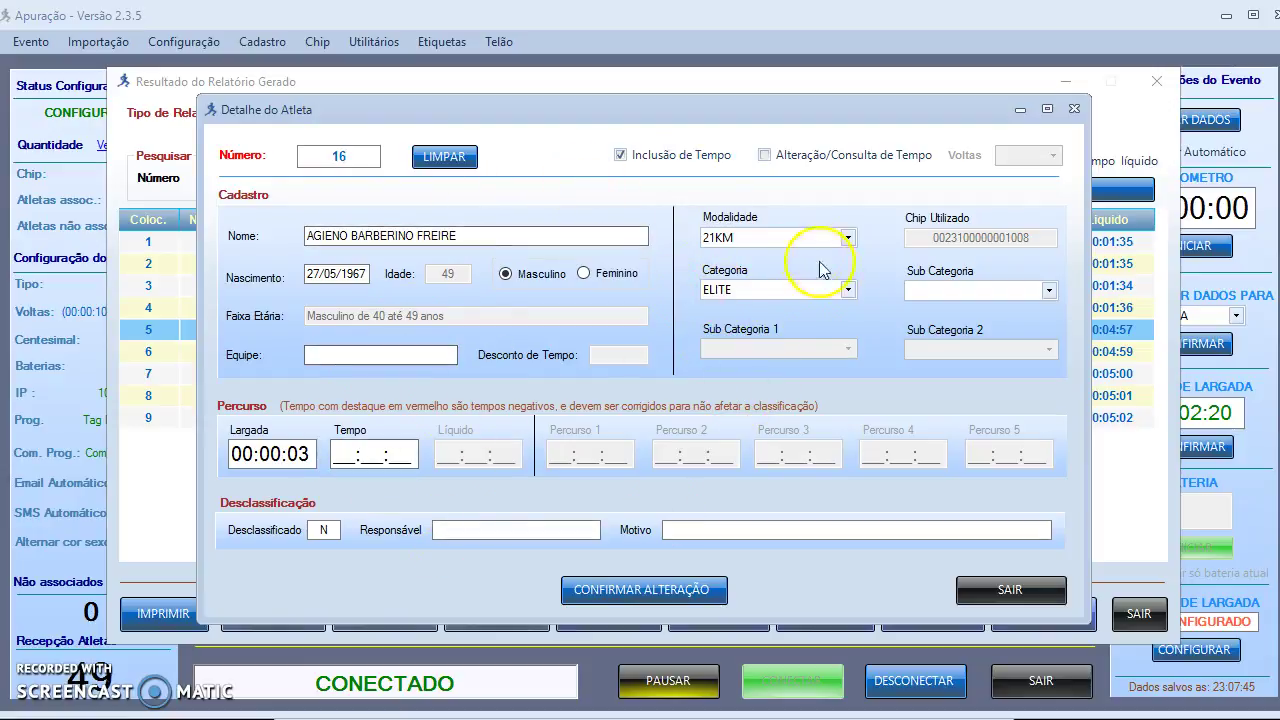
Step: Clear athlete 16's category and load the lap 2 time for alteration
left_click(848, 290)
left_click(850, 316)
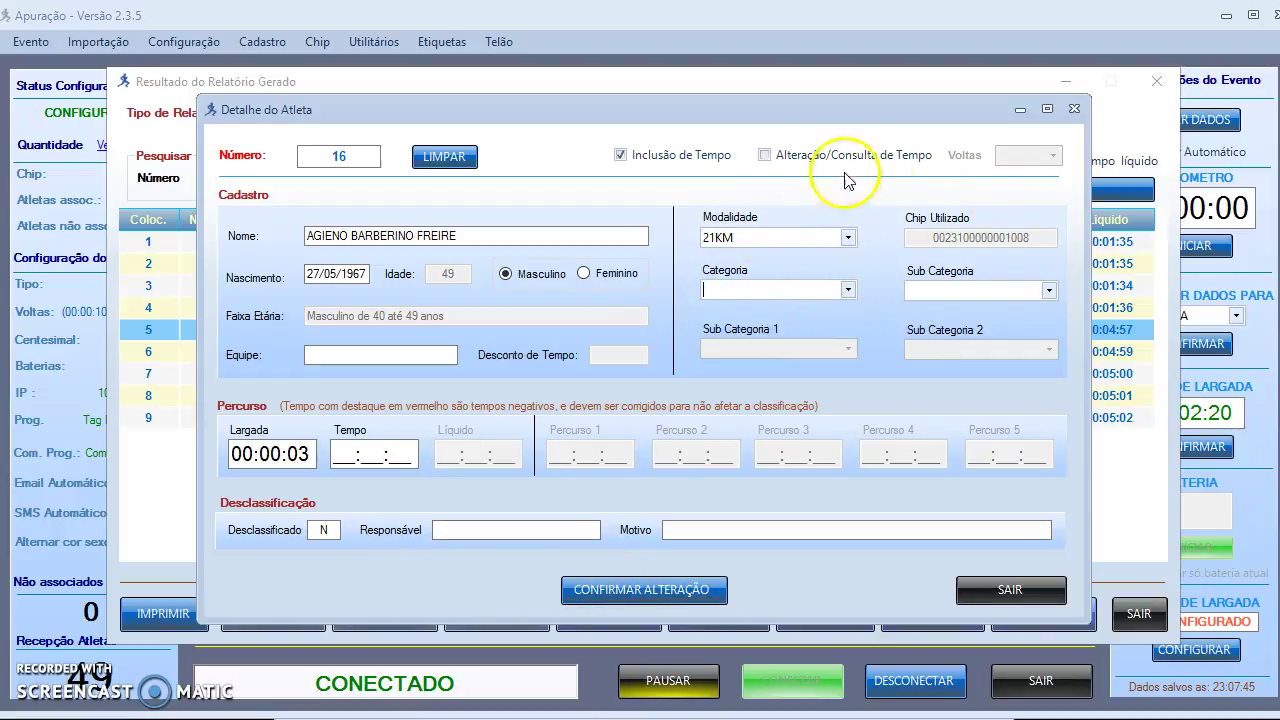
left_click(764, 156)
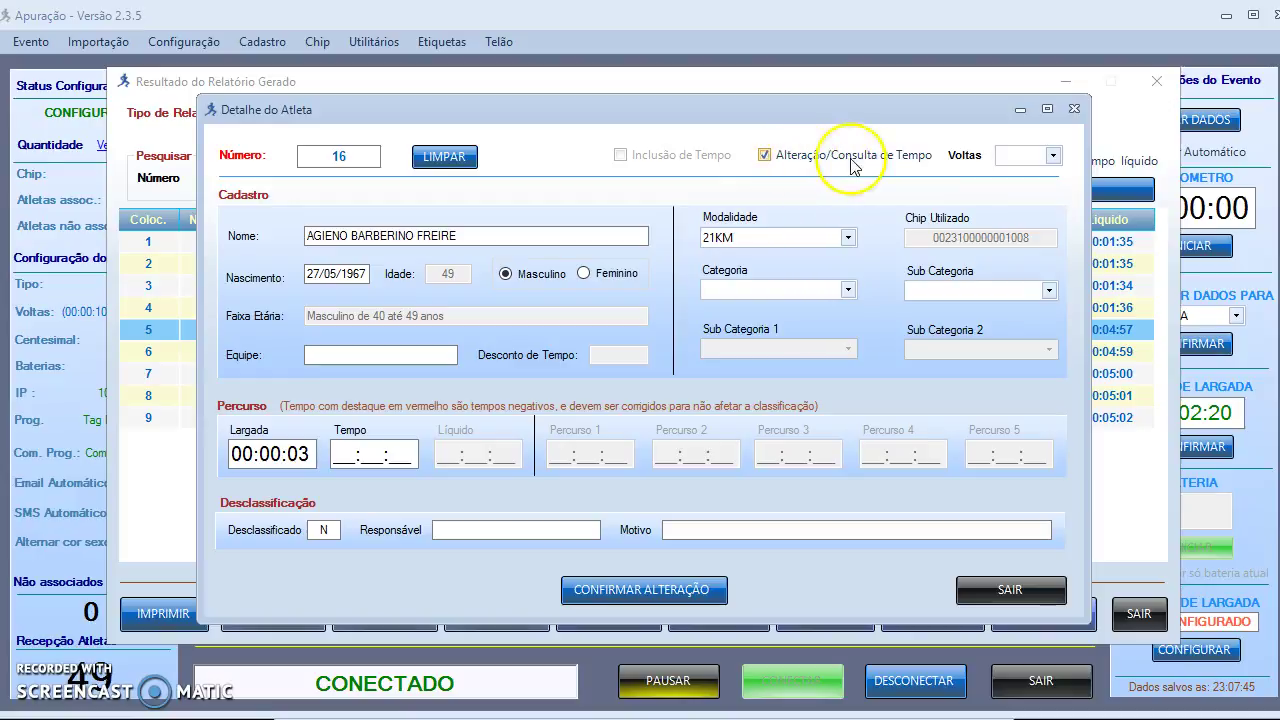
left_click(1053, 157)
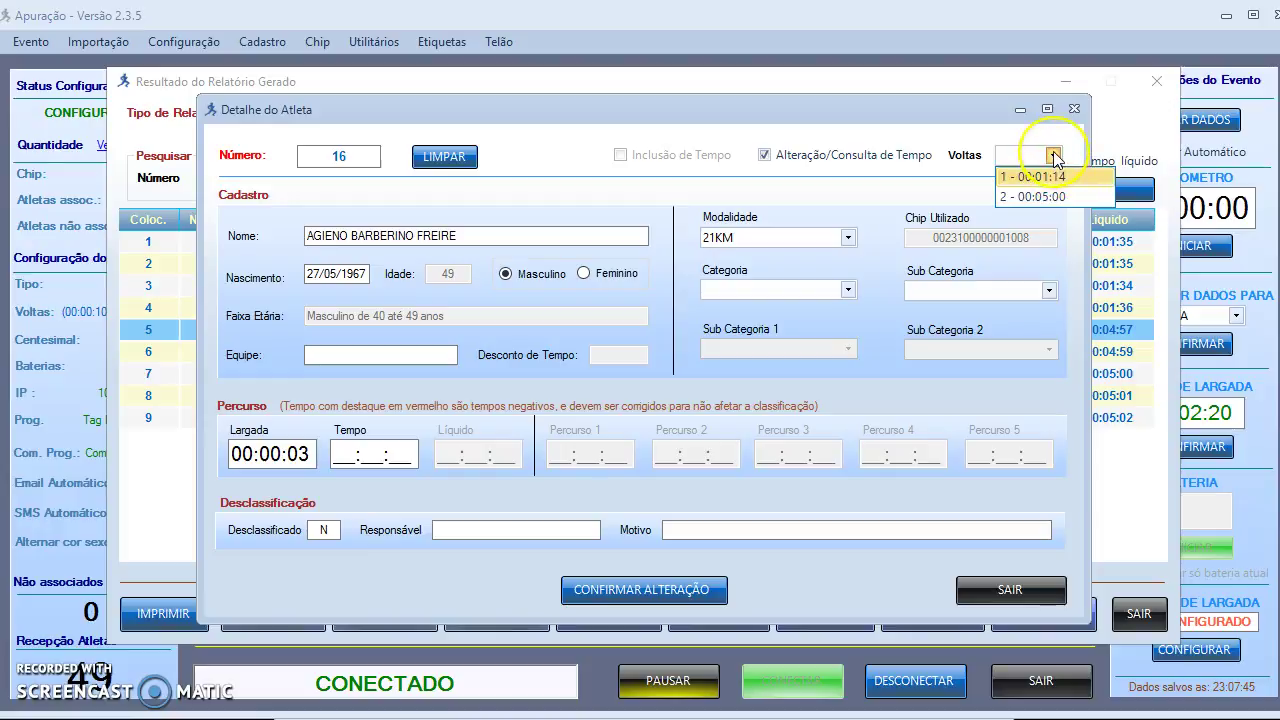
left_click(1053, 157)
left_click(1053, 157)
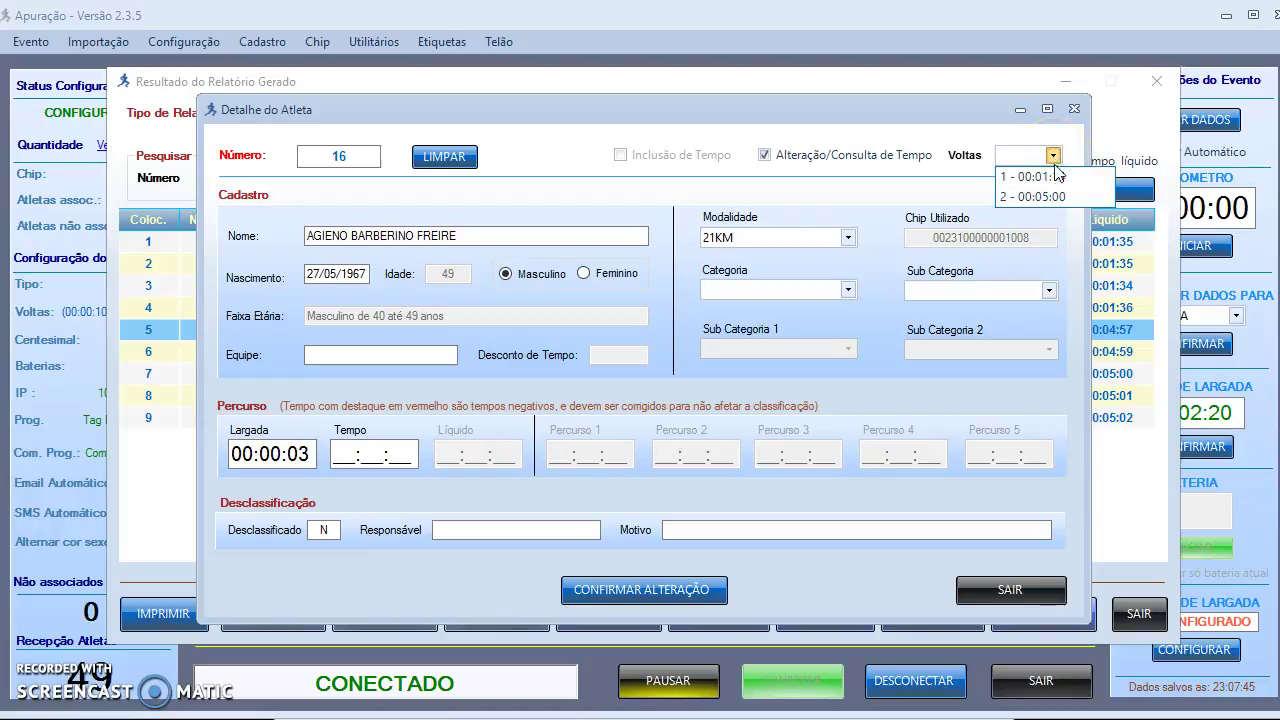
left_click(1062, 194)
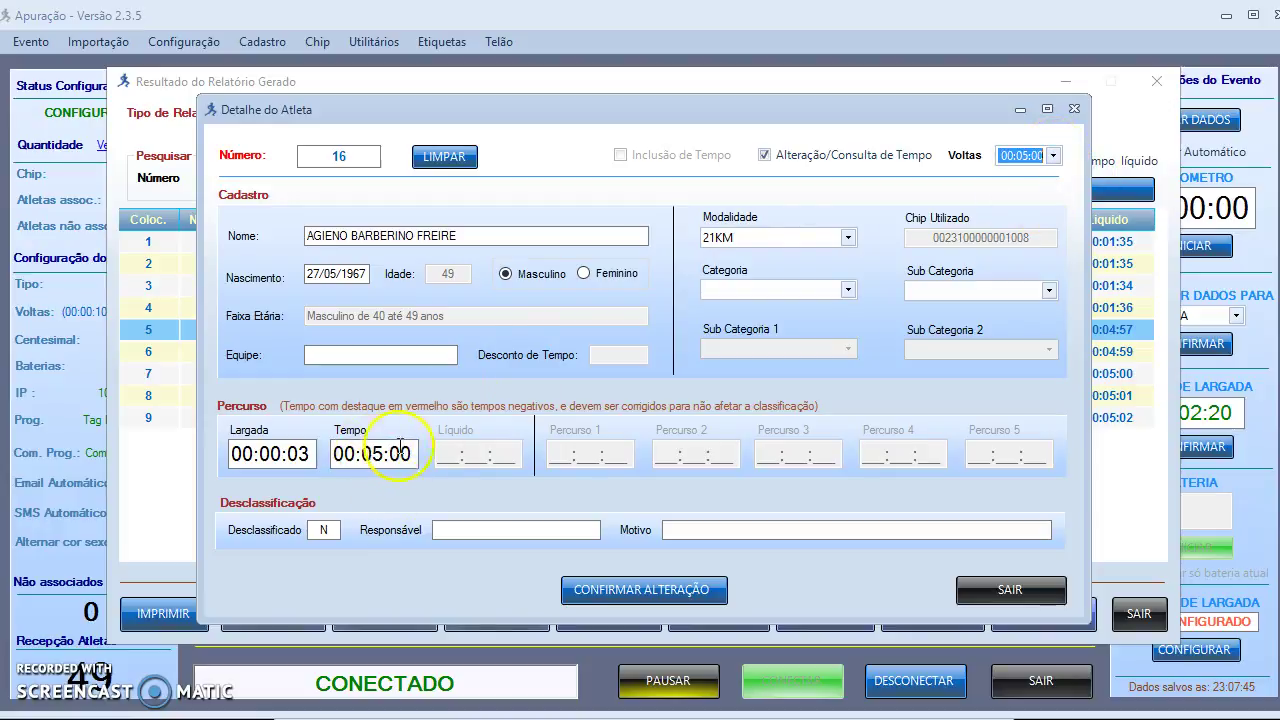
Step: Turn off time alteration and try to save athlete 16's changes
left_click(764, 155)
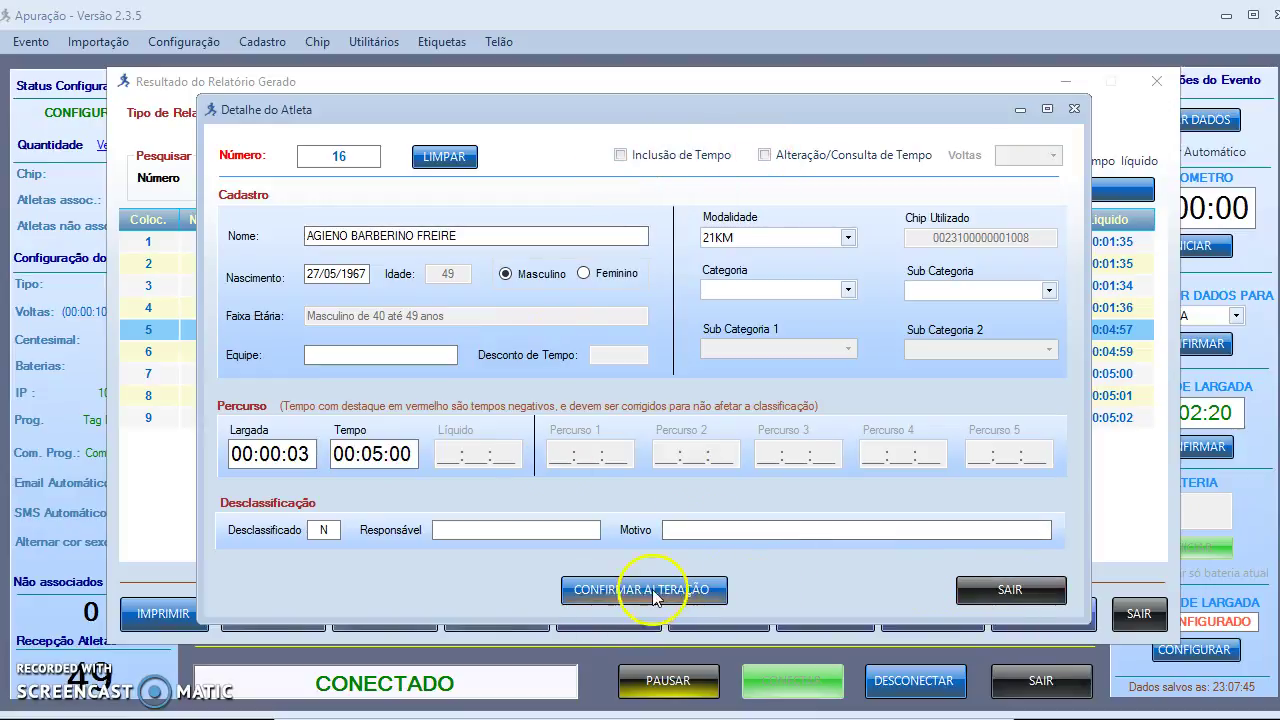
left_click(590, 591)
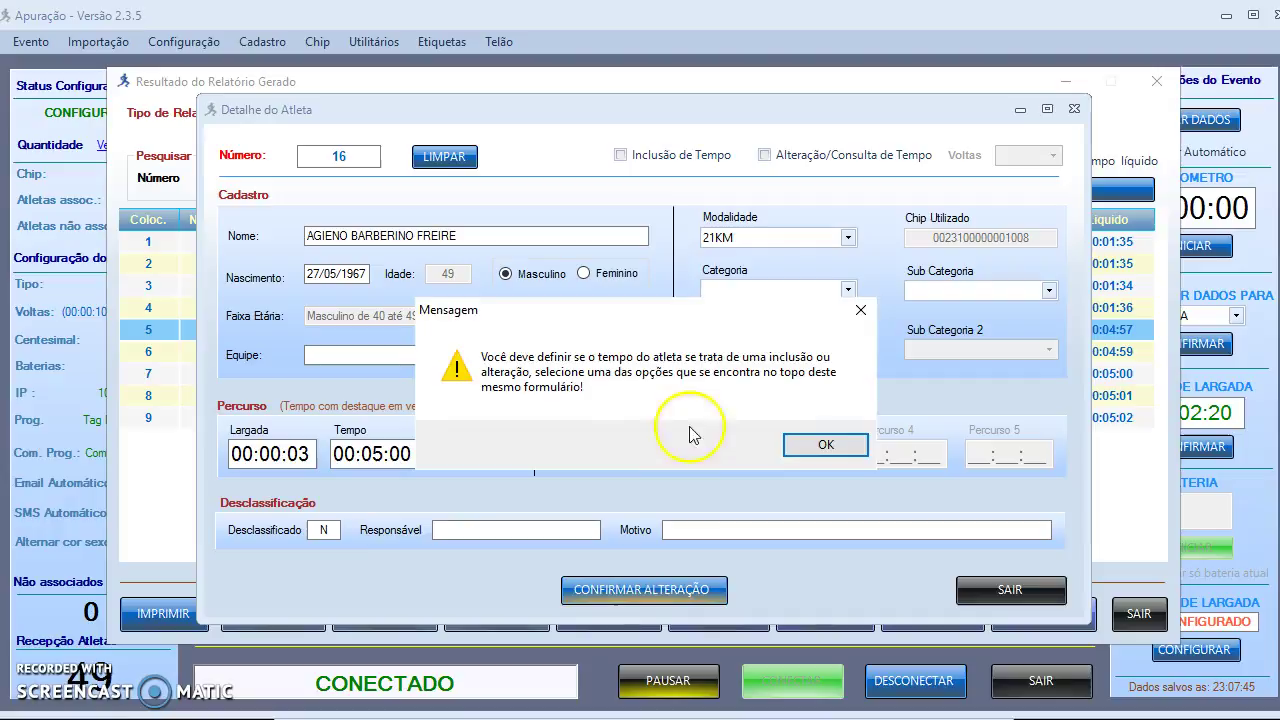
left_click(822, 445)
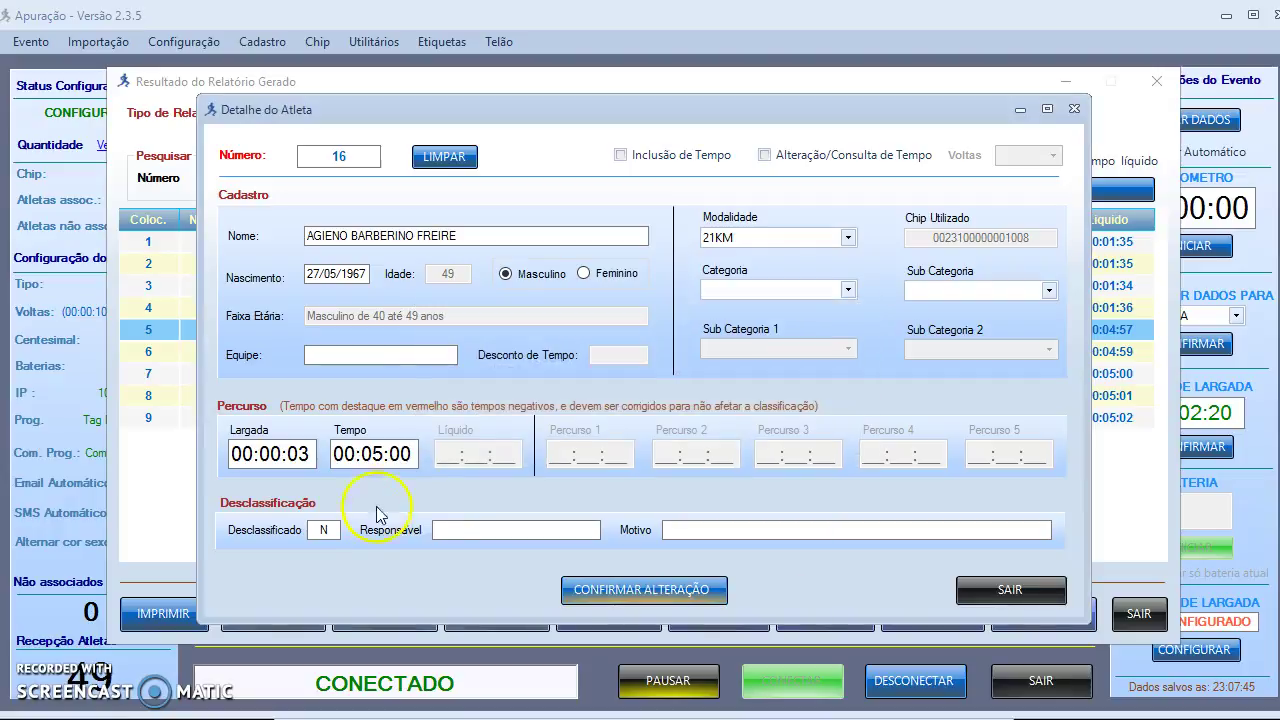
Step: Empty athlete 16's race time and try to save the record again
left_click(410, 455)
key("BackSpace")
key("BackSpace")
key("BackSpace")
key("BackSpace")
key("BackSpace")
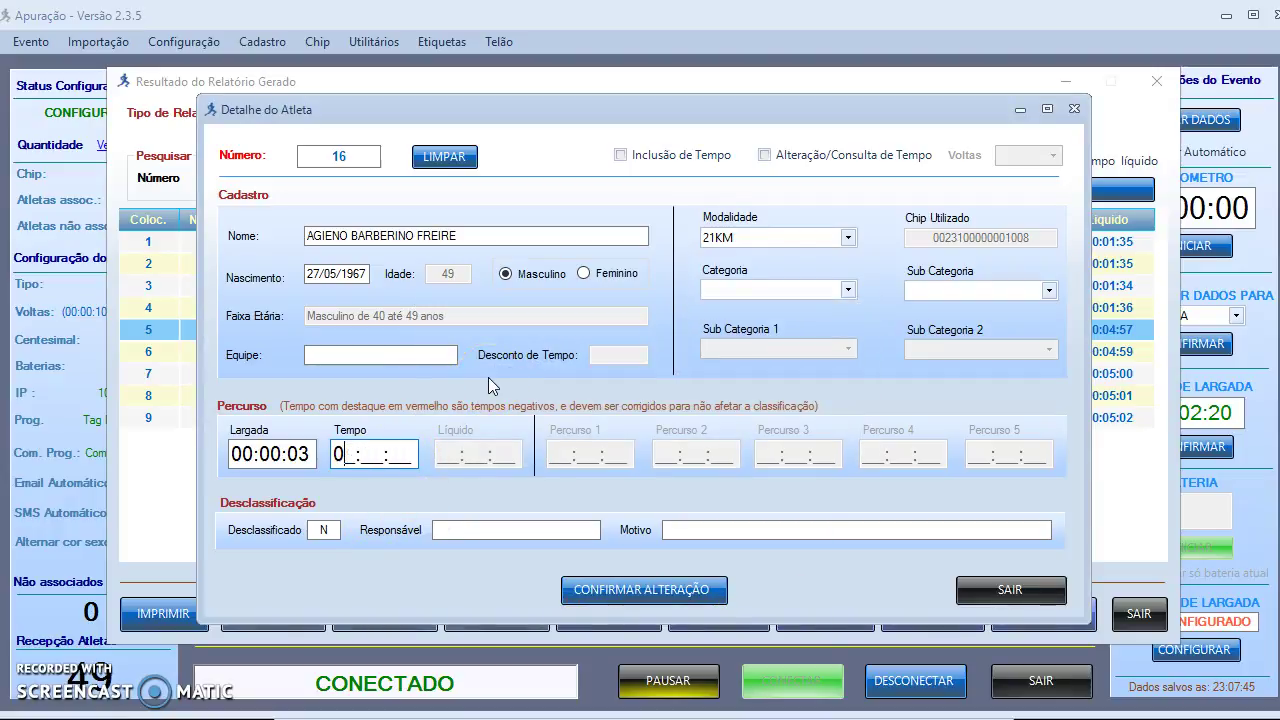
left_click(648, 593)
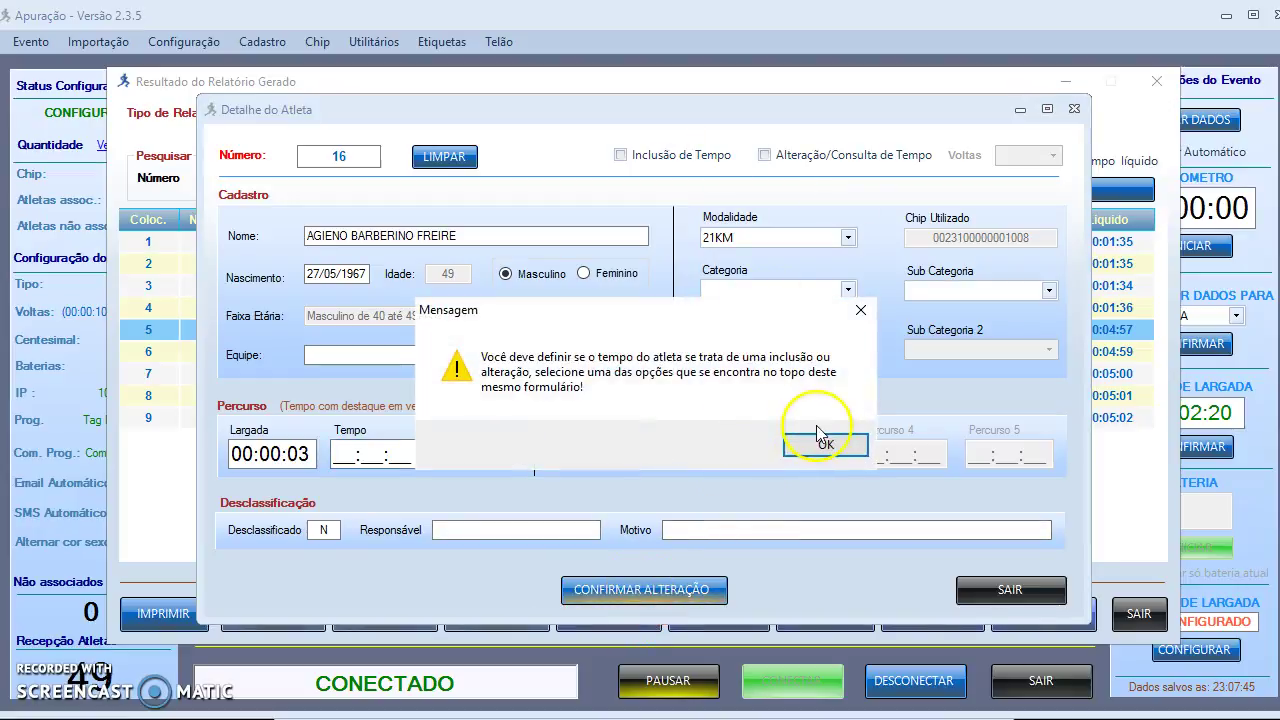
left_click(820, 440)
Step: Enable time alteration/consultation, clear the form and reload the record of athlete number 16
left_click(765, 155)
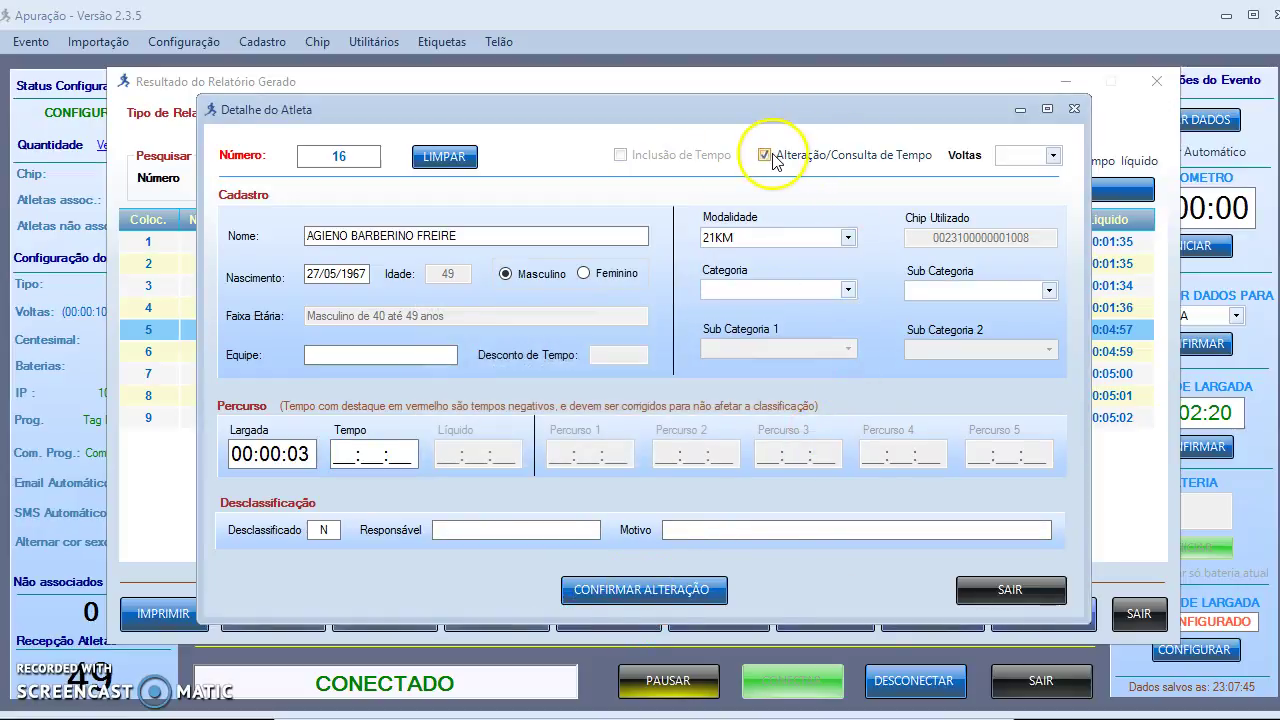
left_click(424, 158)
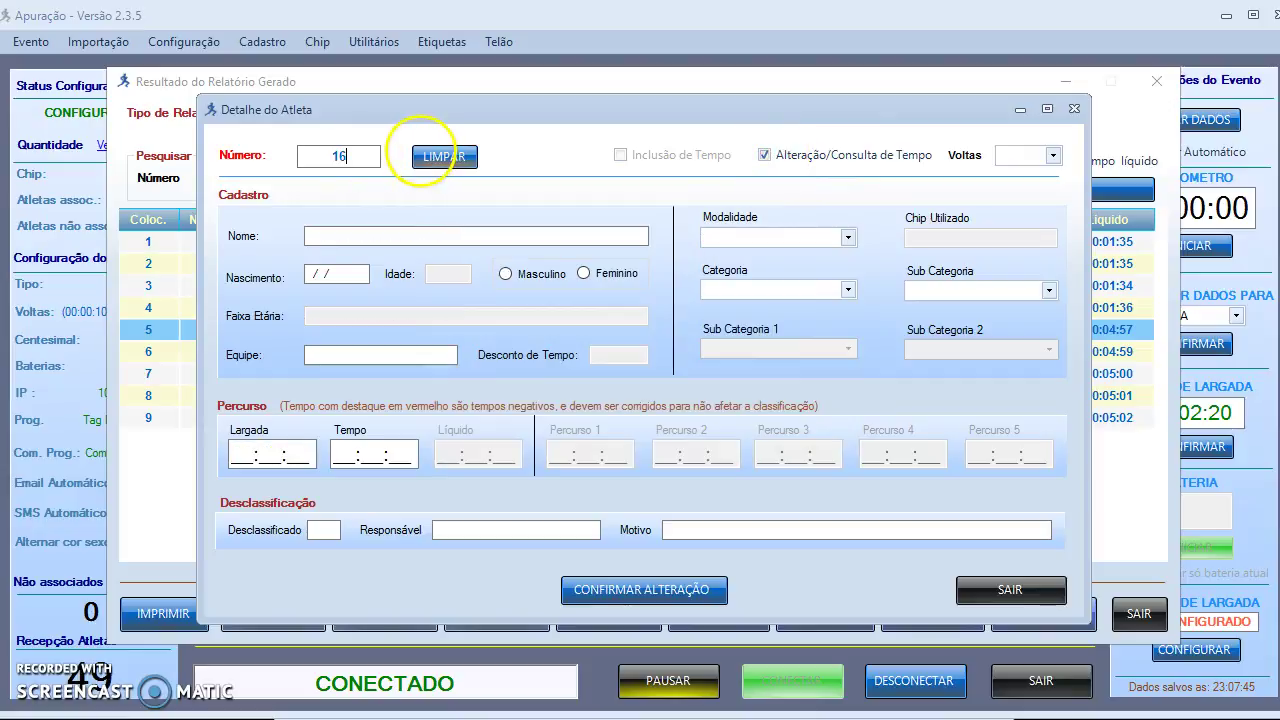
type("16")
key("Return")
Step: Remove athlete 16's category, save the change, and close the athlete details and the 21KM report
left_click(847, 290)
left_click(841, 318)
left_click(688, 590)
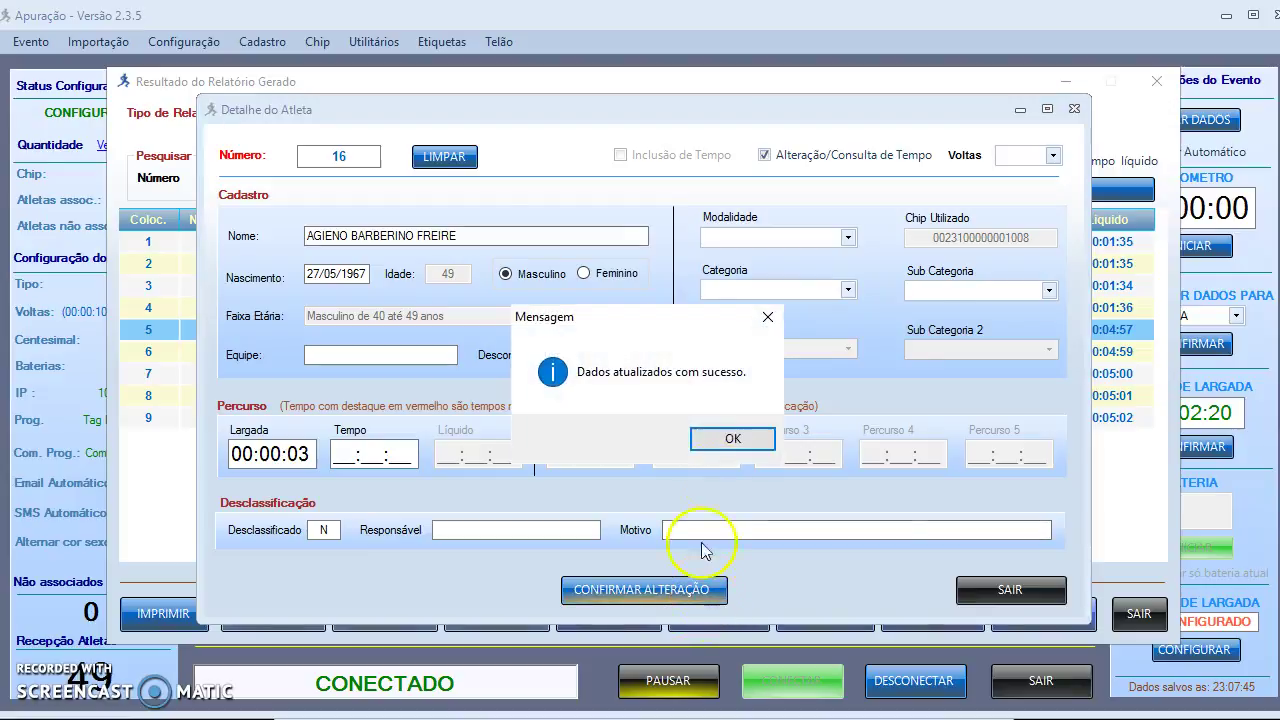
left_click(740, 436)
left_click(960, 594)
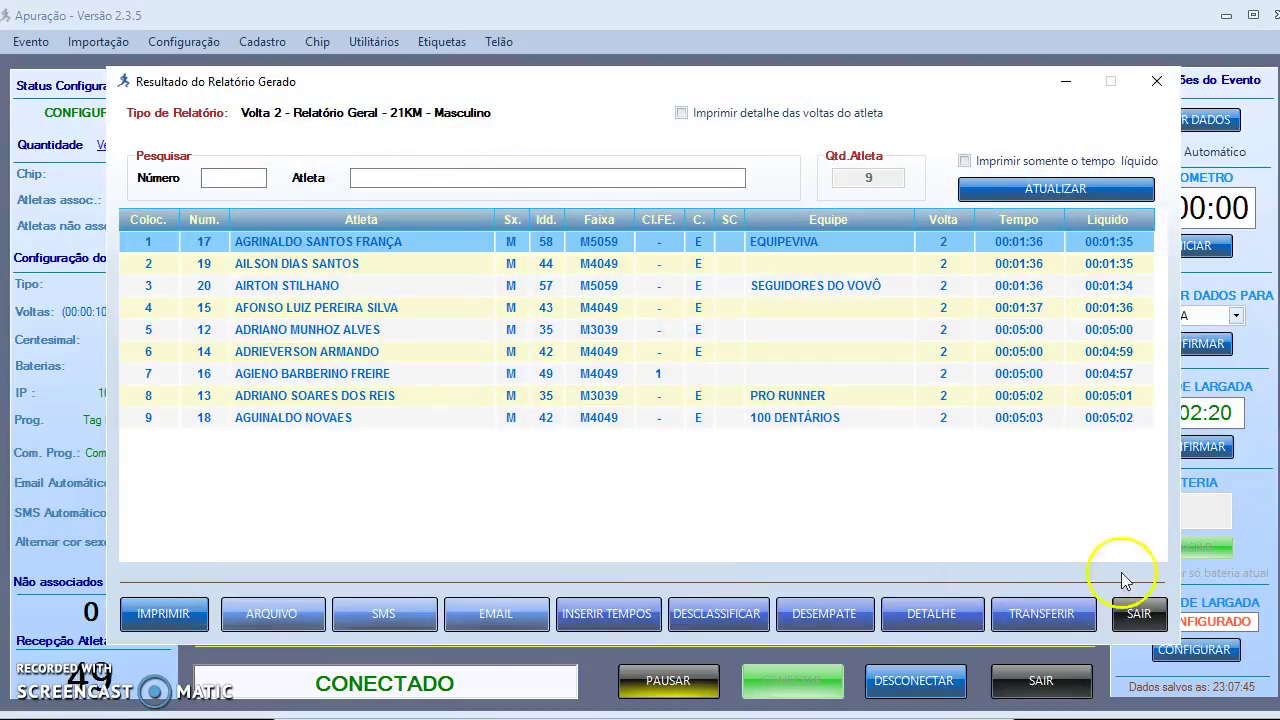
left_click(1128, 610)
Step: Generate the lap 2 male age-group report for the 21KM modality, check it and close it
left_click(340, 261)
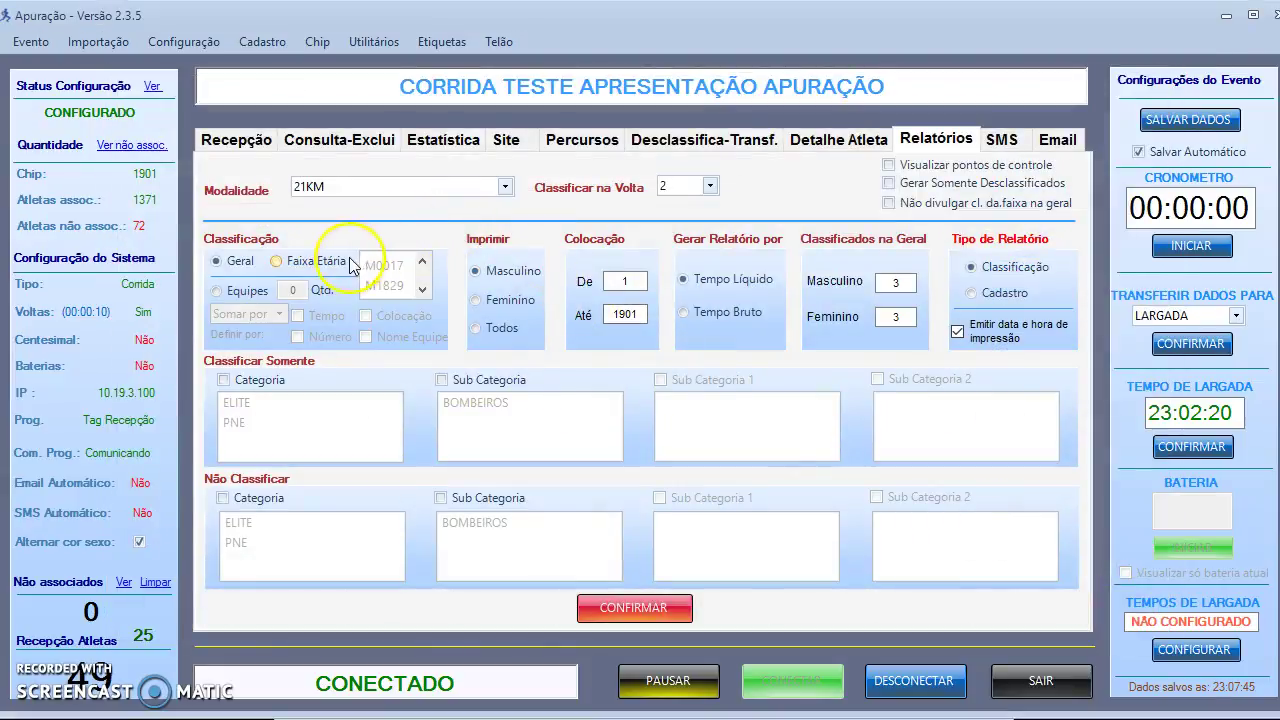
left_click(655, 606)
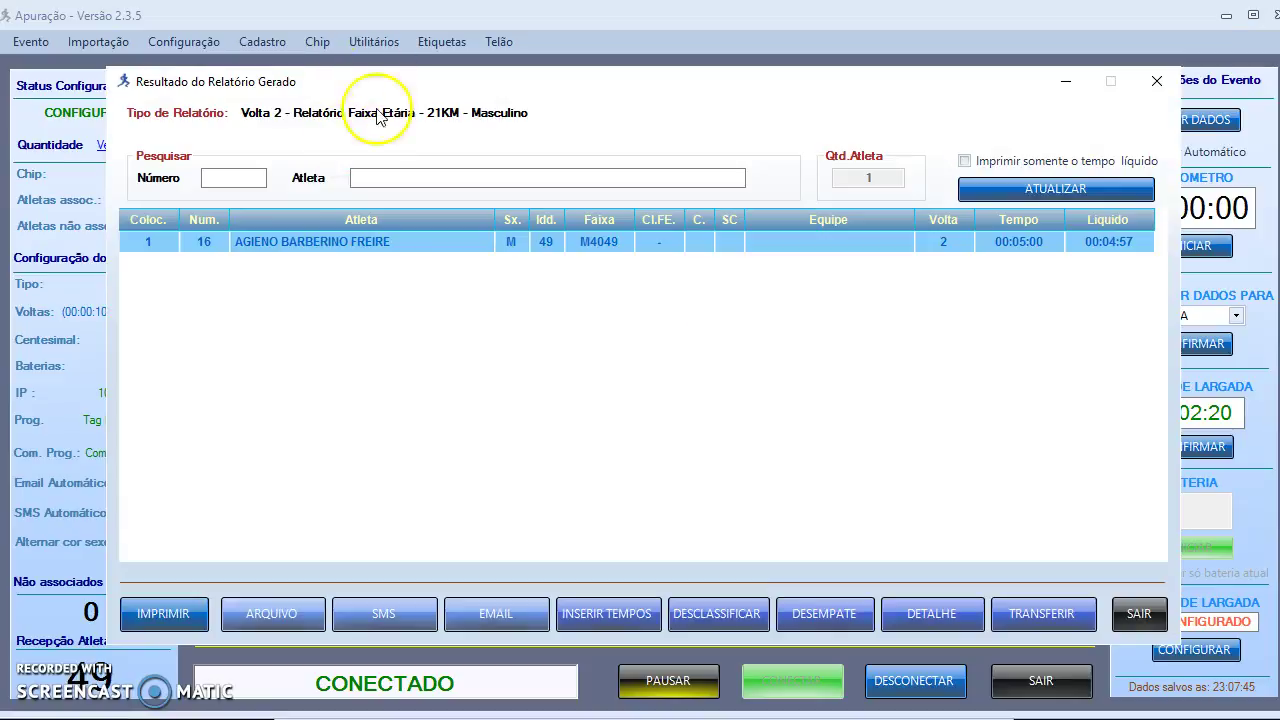
left_click(1139, 612)
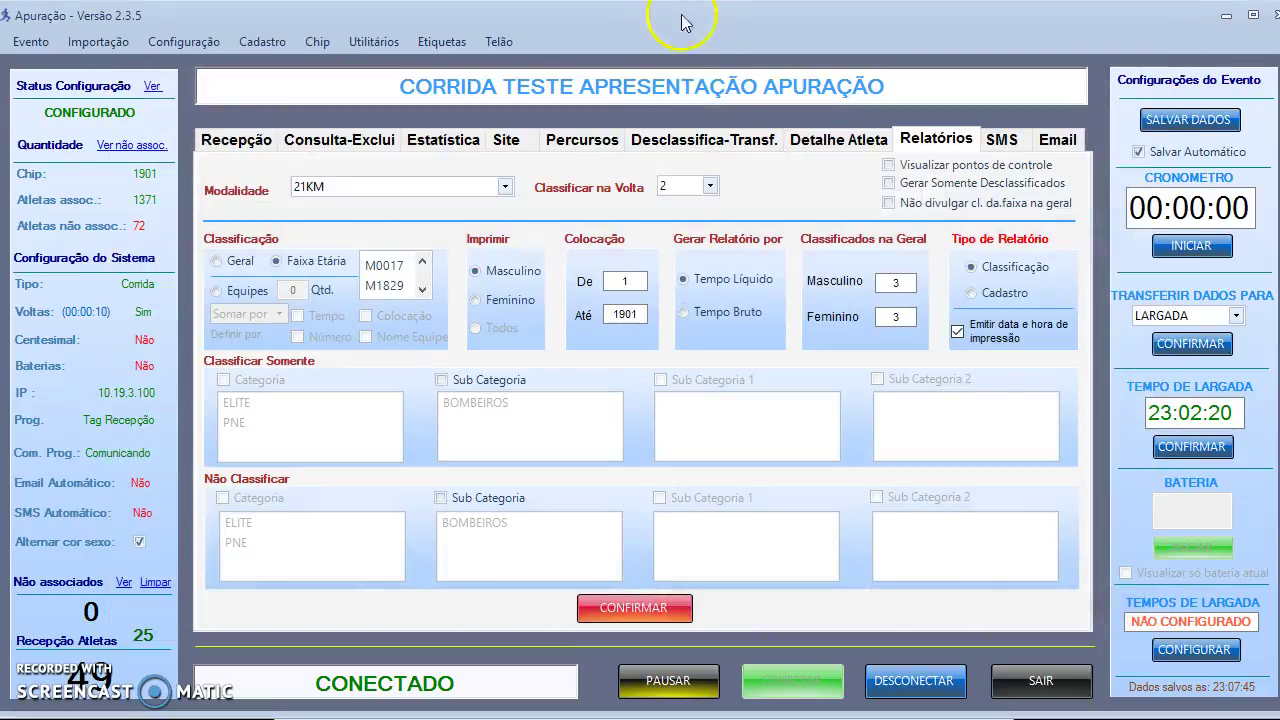
Step: Set the lap classification to Todos, generate the male age-group report for 21KM and close it
left_click(711, 188)
left_click(722, 206)
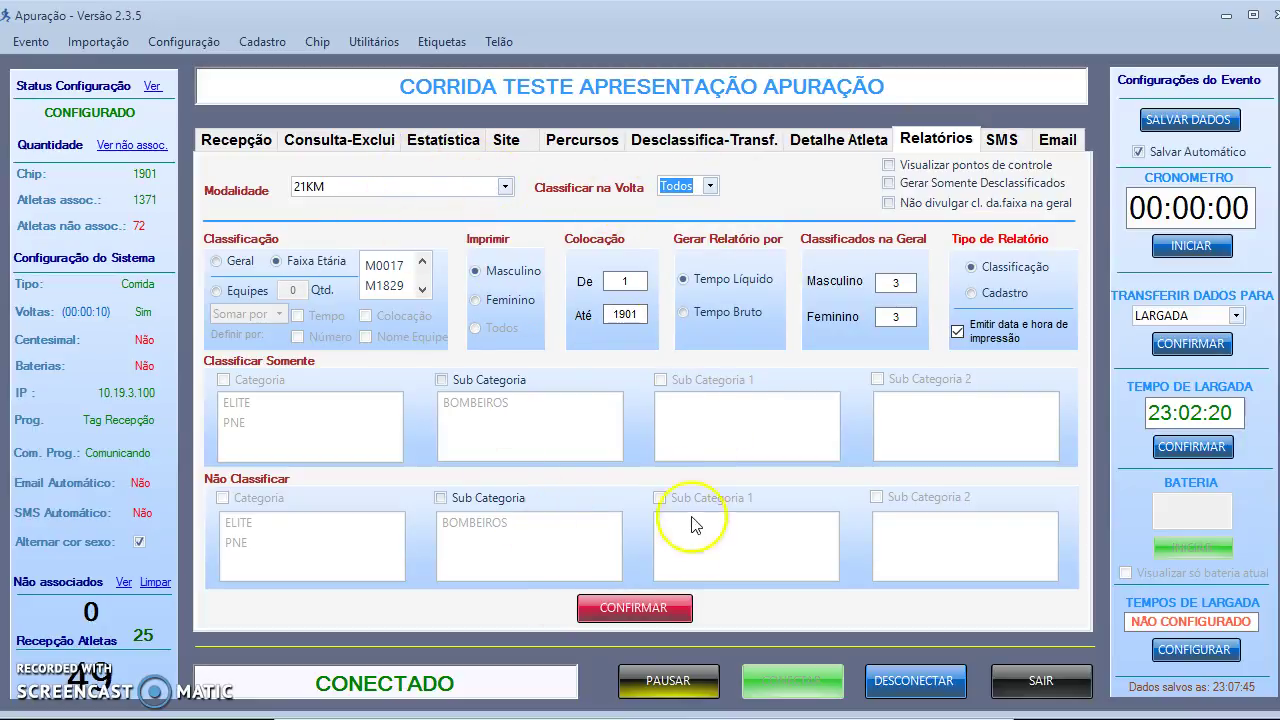
left_click(645, 608)
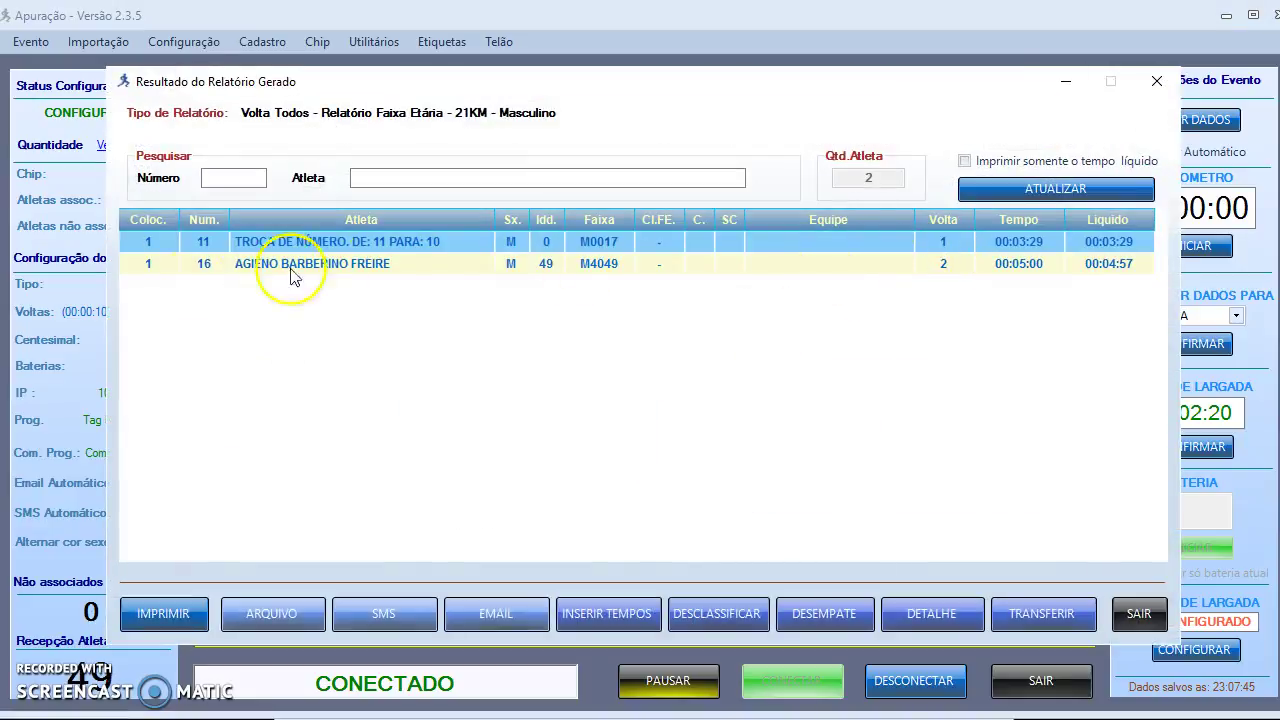
left_click(1142, 614)
Step: Generate the overall male report for 21KM covering all laps, check it and close it
left_click(234, 263)
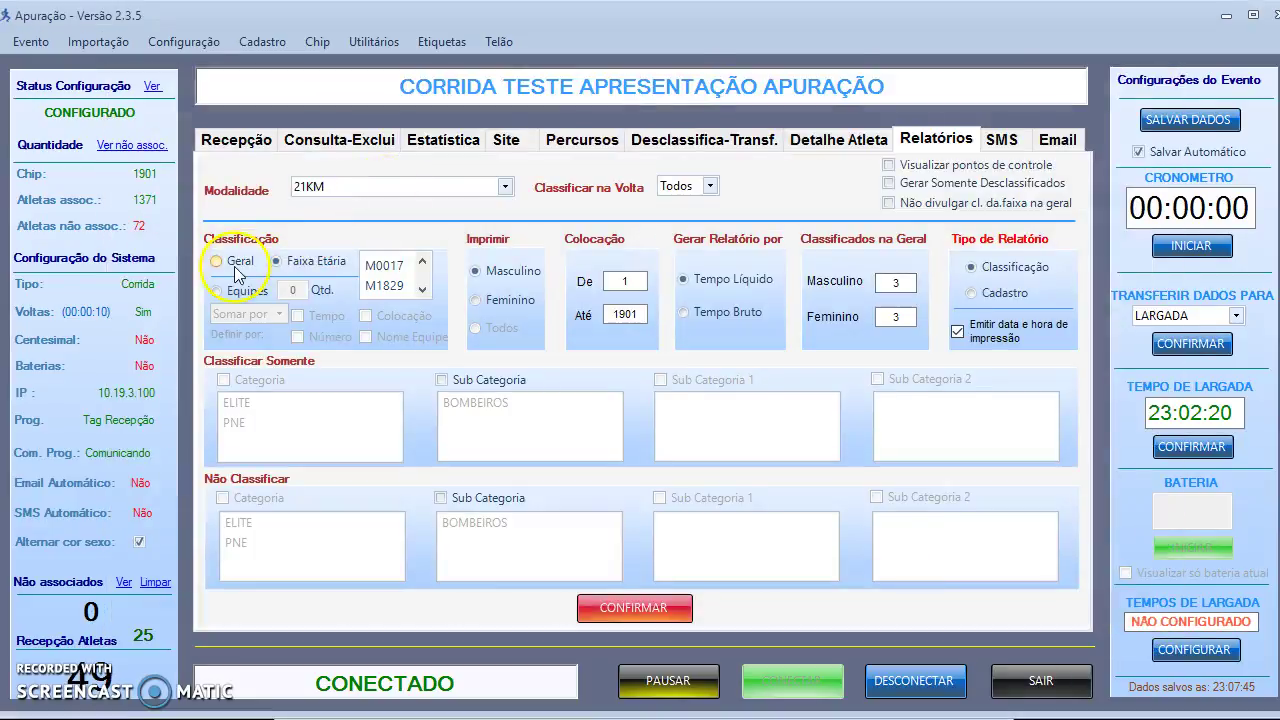
left_click(642, 607)
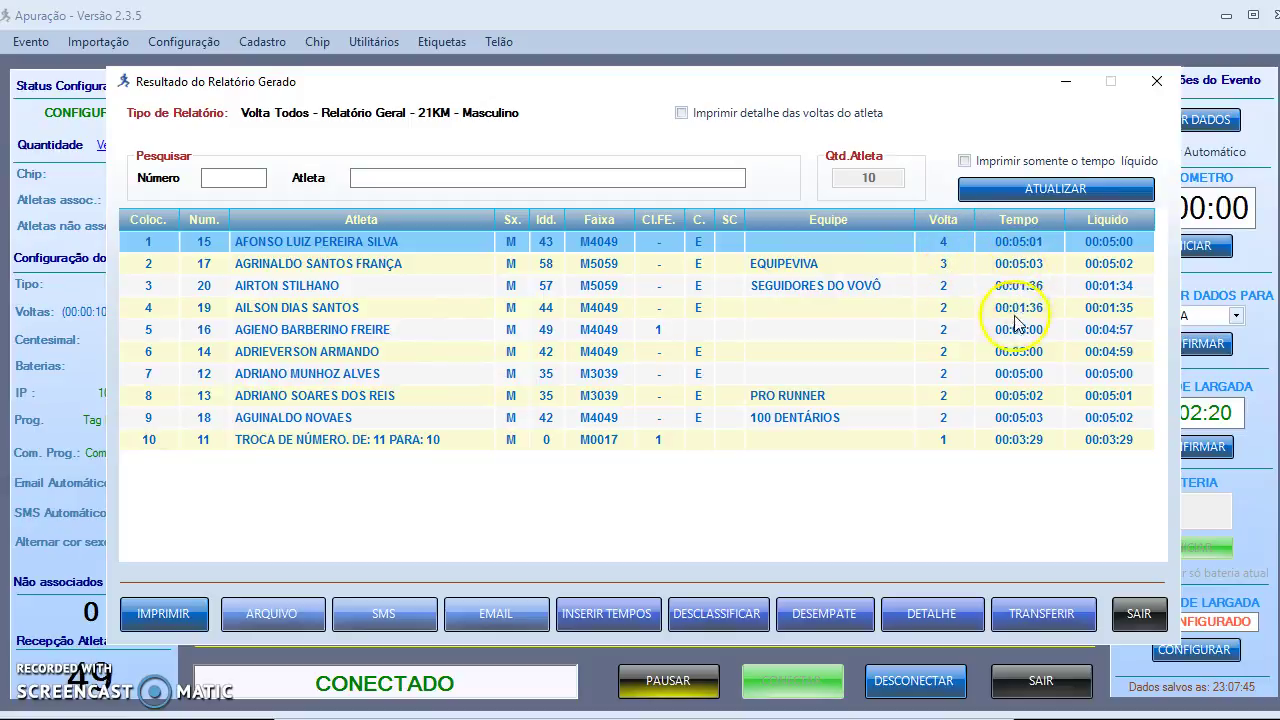
left_click(1138, 615)
Step: Look up the recorded laps of athlete number 15 in the time consultation
left_click(328, 142)
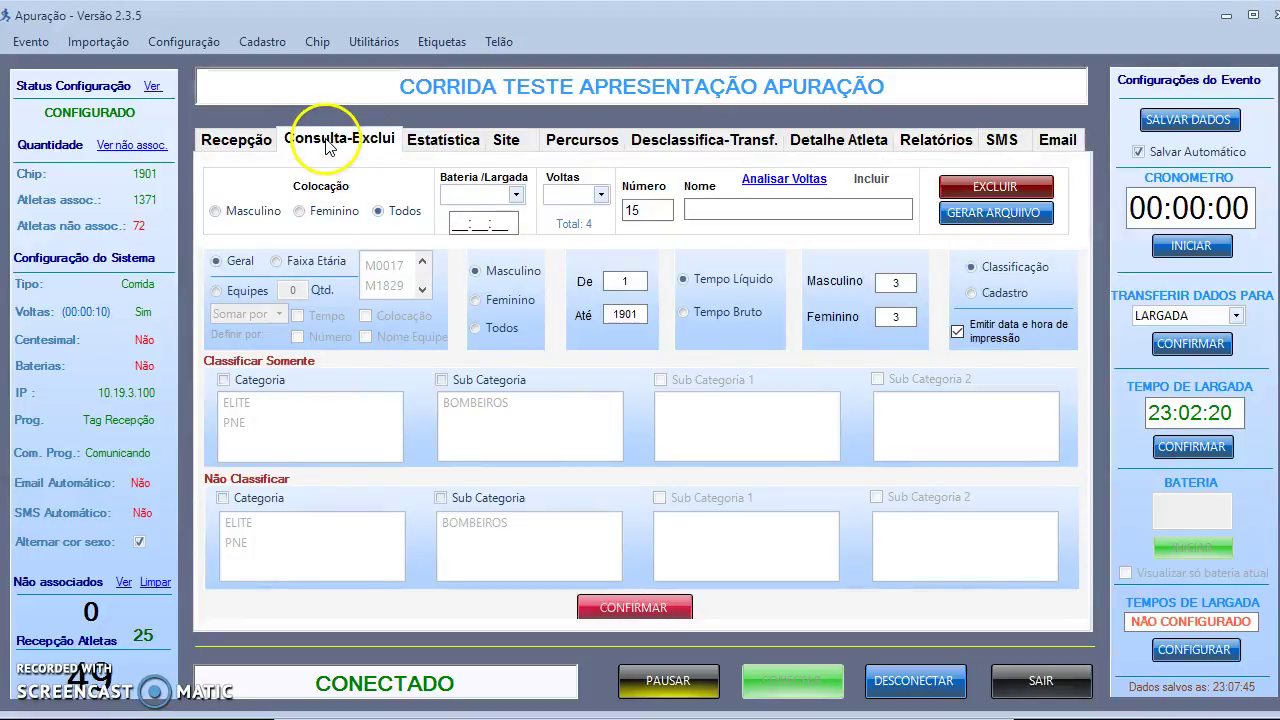
left_click(645, 210)
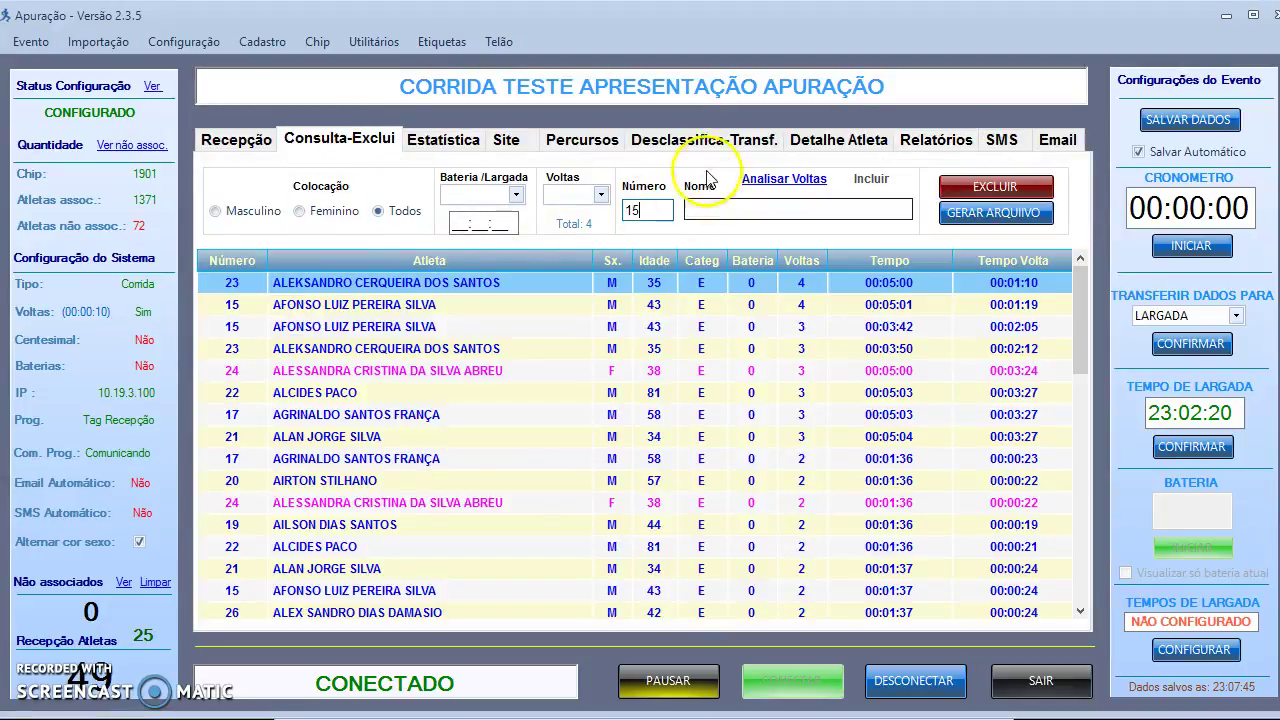
key("Return")
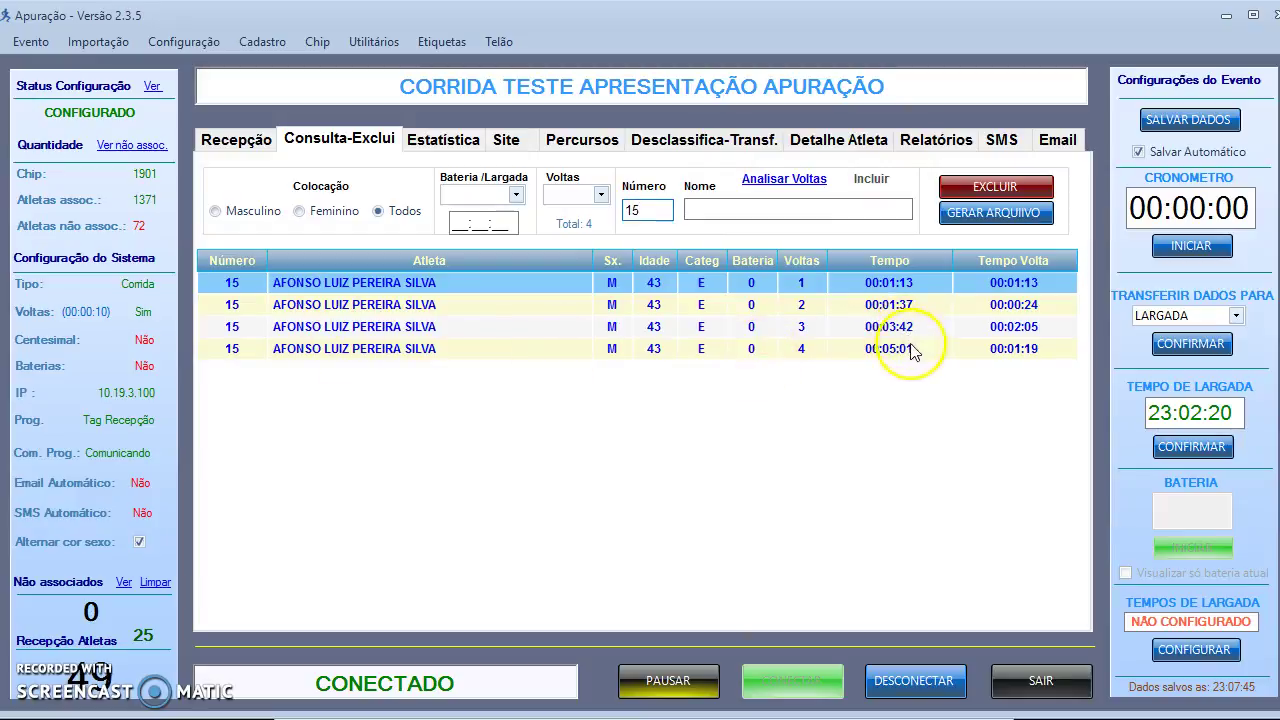
Step: Include a new time of 00:03:54 for athlete number 15 and save the record
left_click(848, 150)
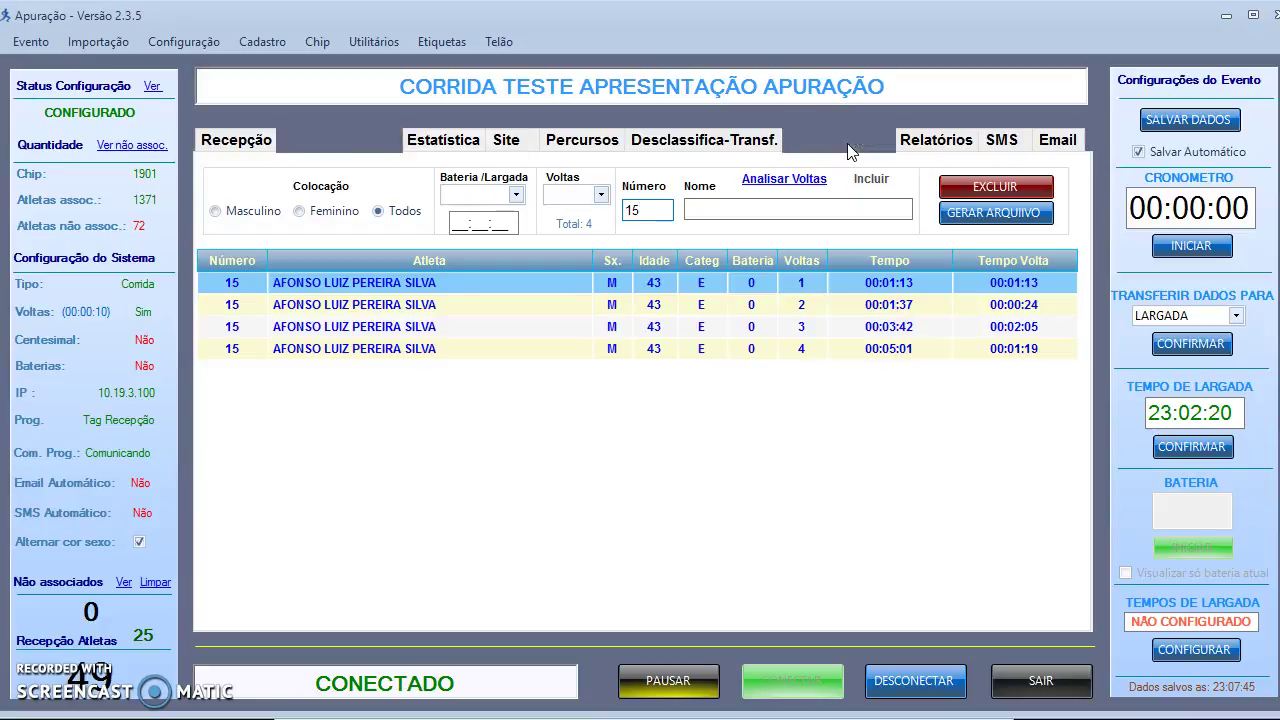
type("1")
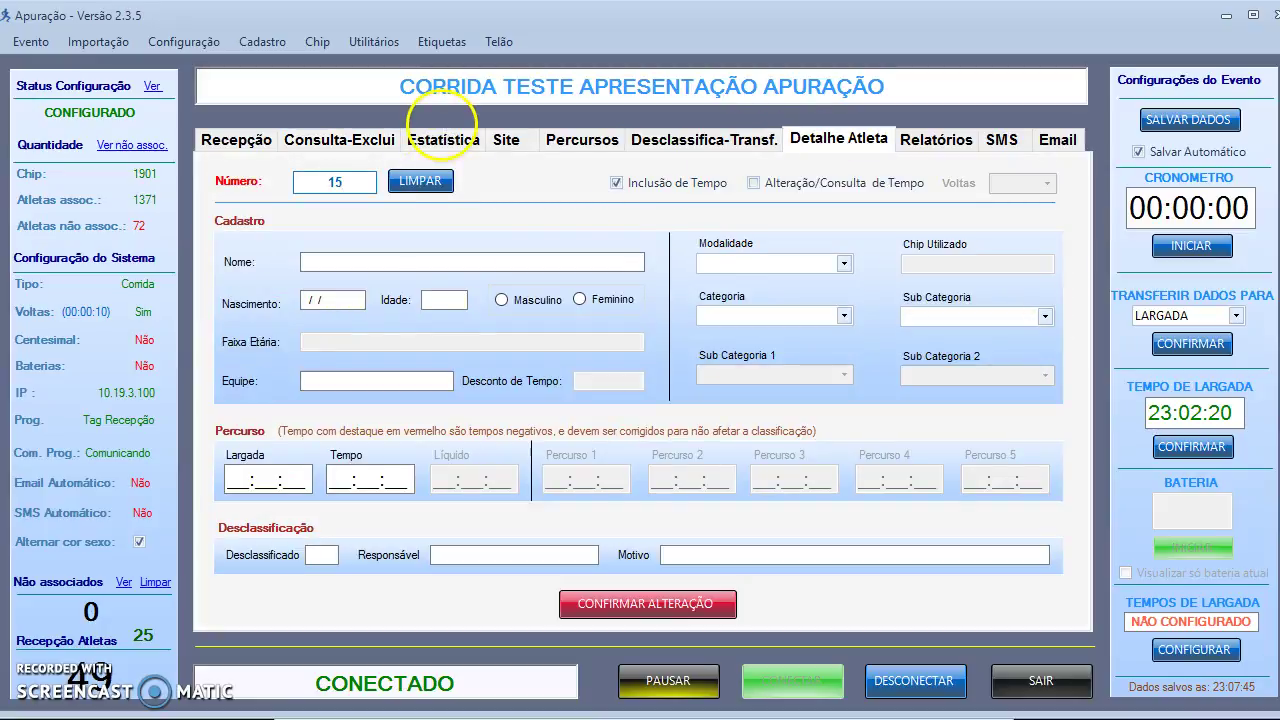
type("5")
key("Return")
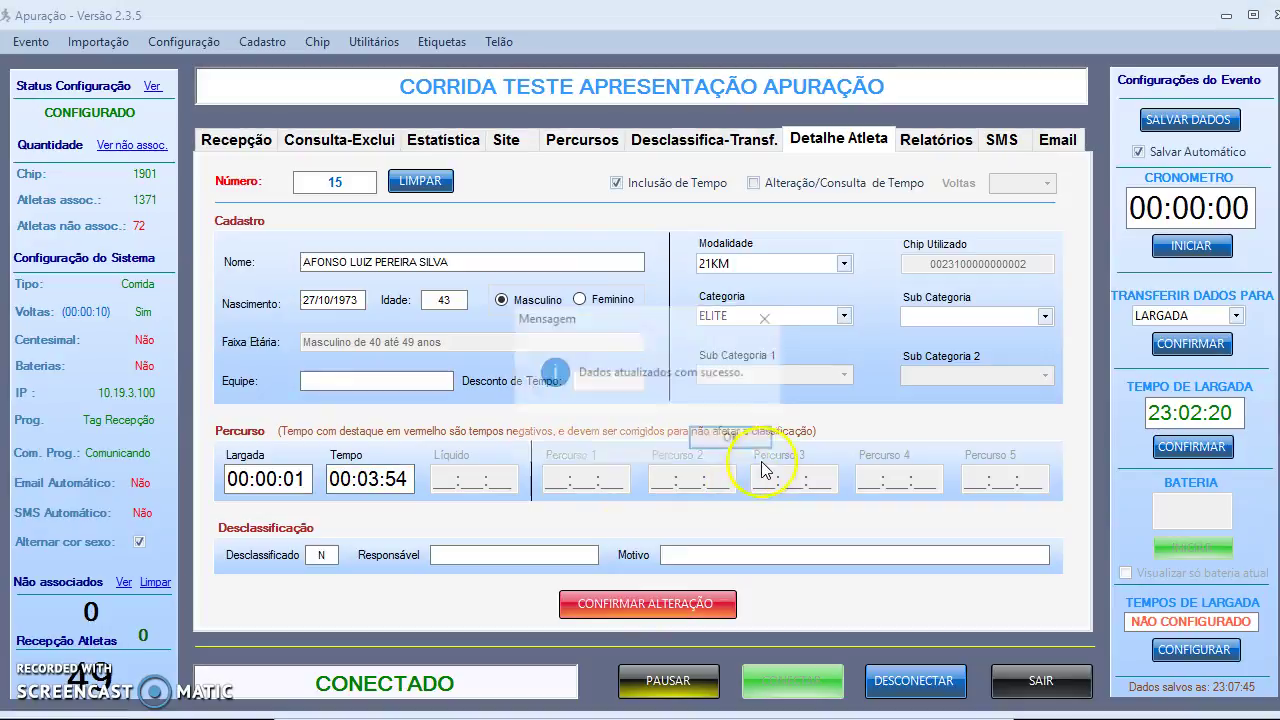
left_click(745, 441)
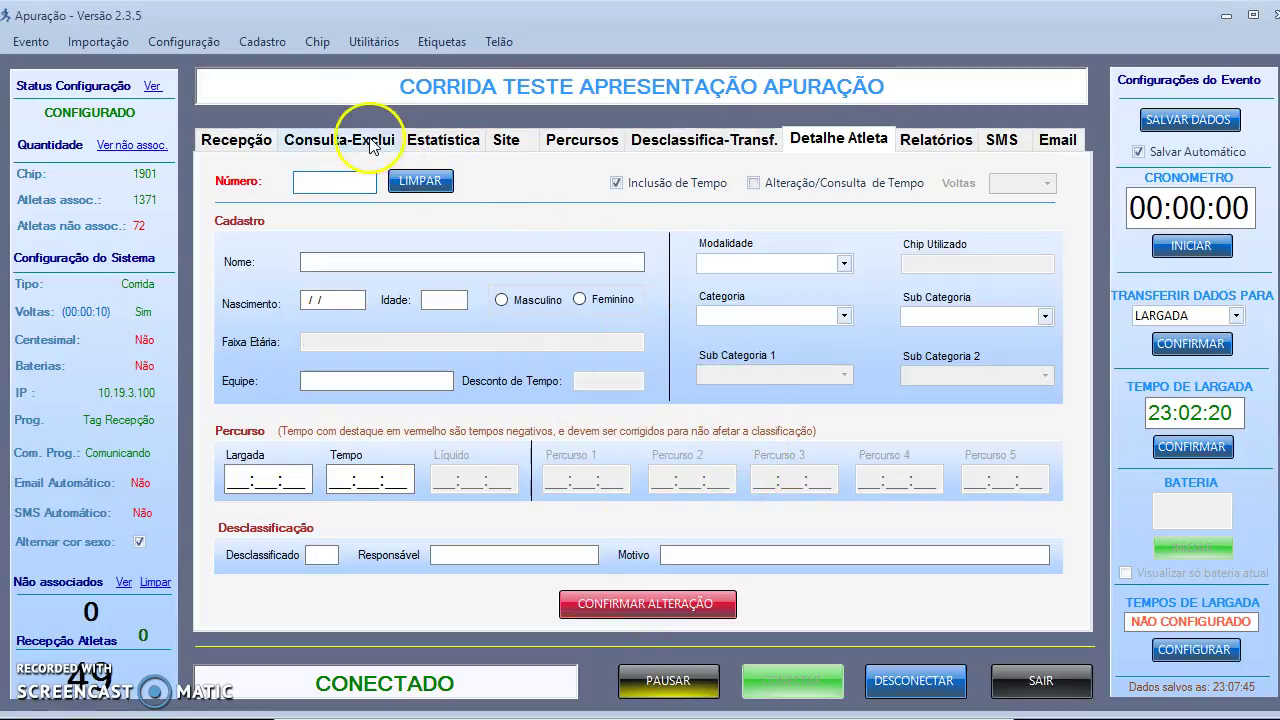
Step: Look up the recorded laps of athlete number 15 again to check the lap times
left_click(339, 139)
left_click(664, 210)
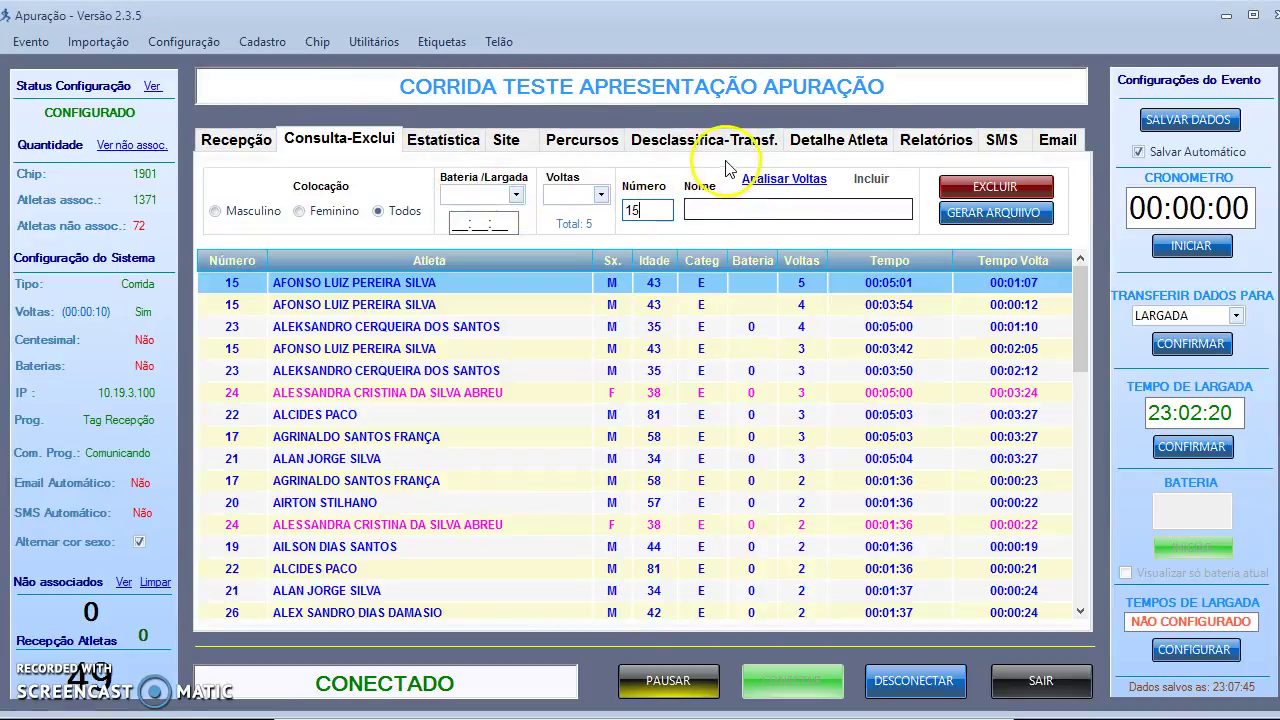
key("Return")
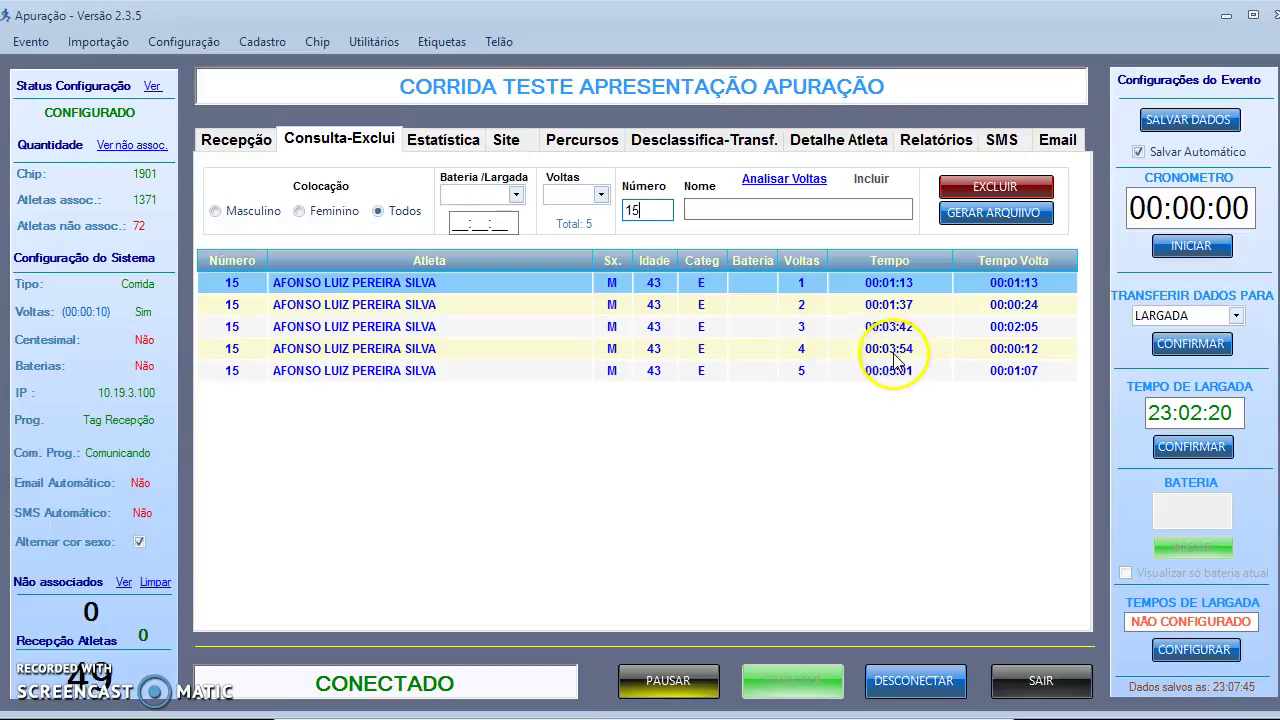
Step: Try to include a new time of 00:03:45 for athlete number 15, declining to insert it within the configured interval
left_click(858, 142)
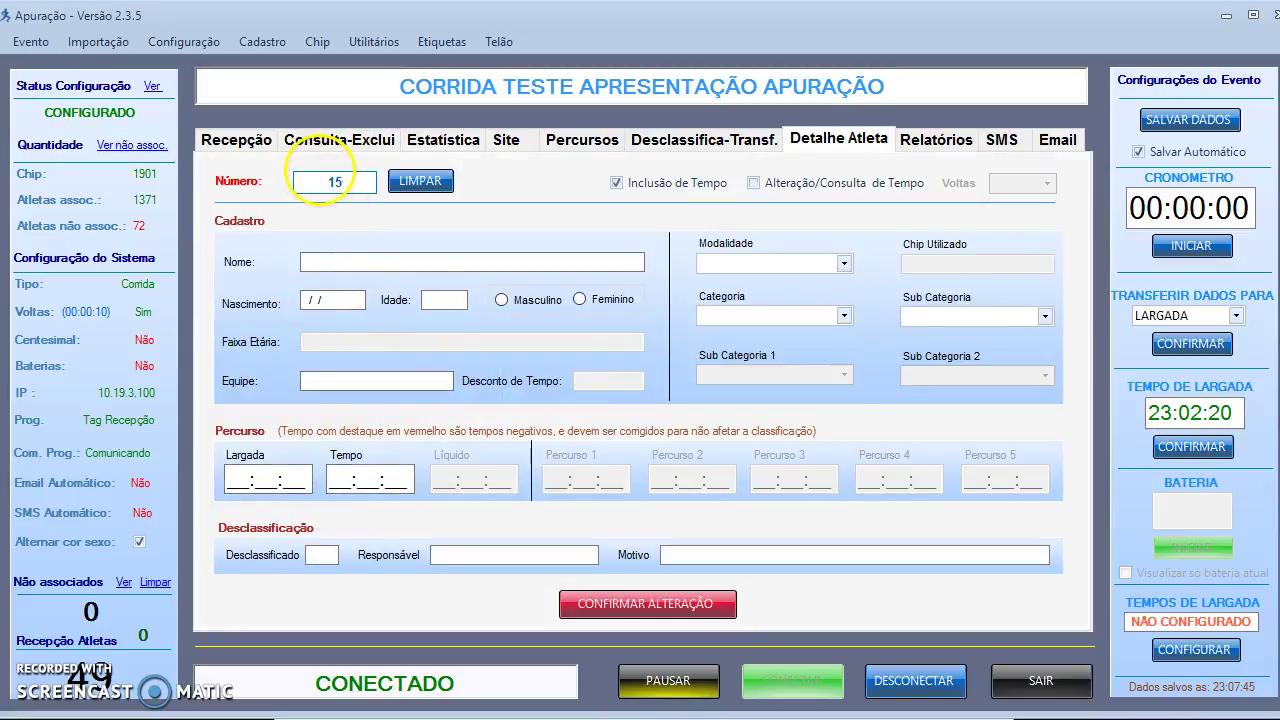
key("Return")
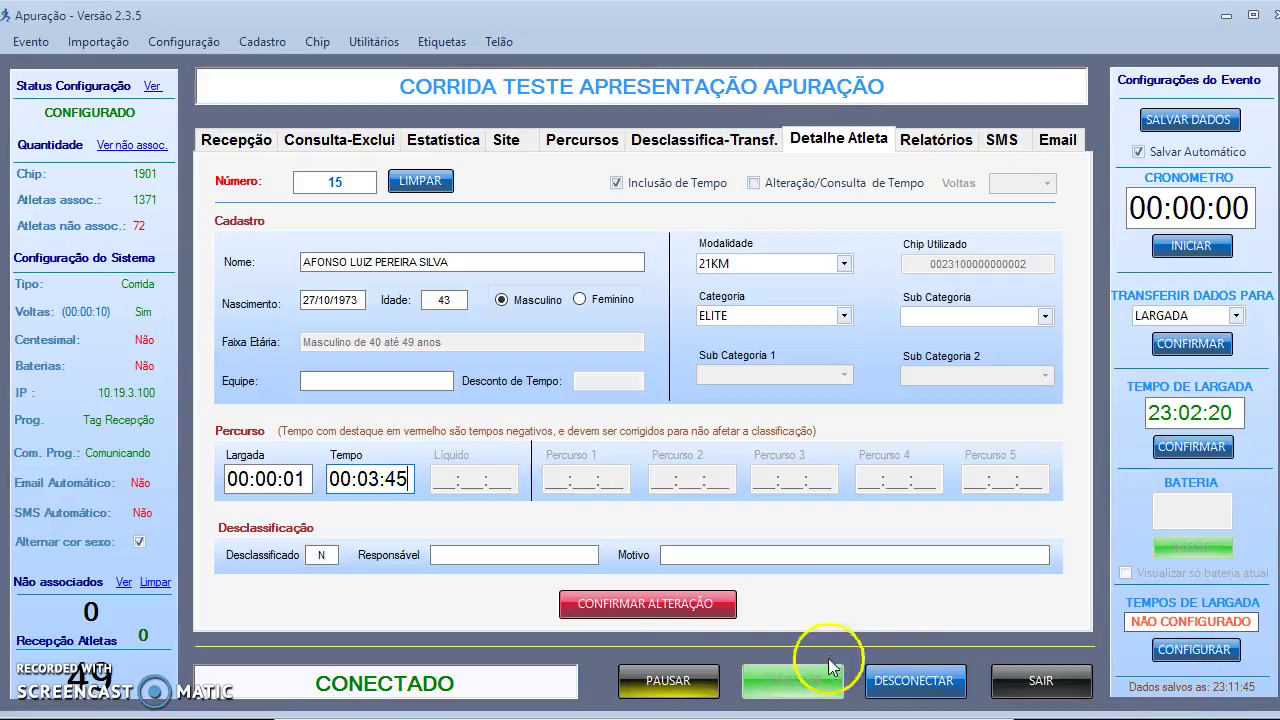
left_click(669, 603)
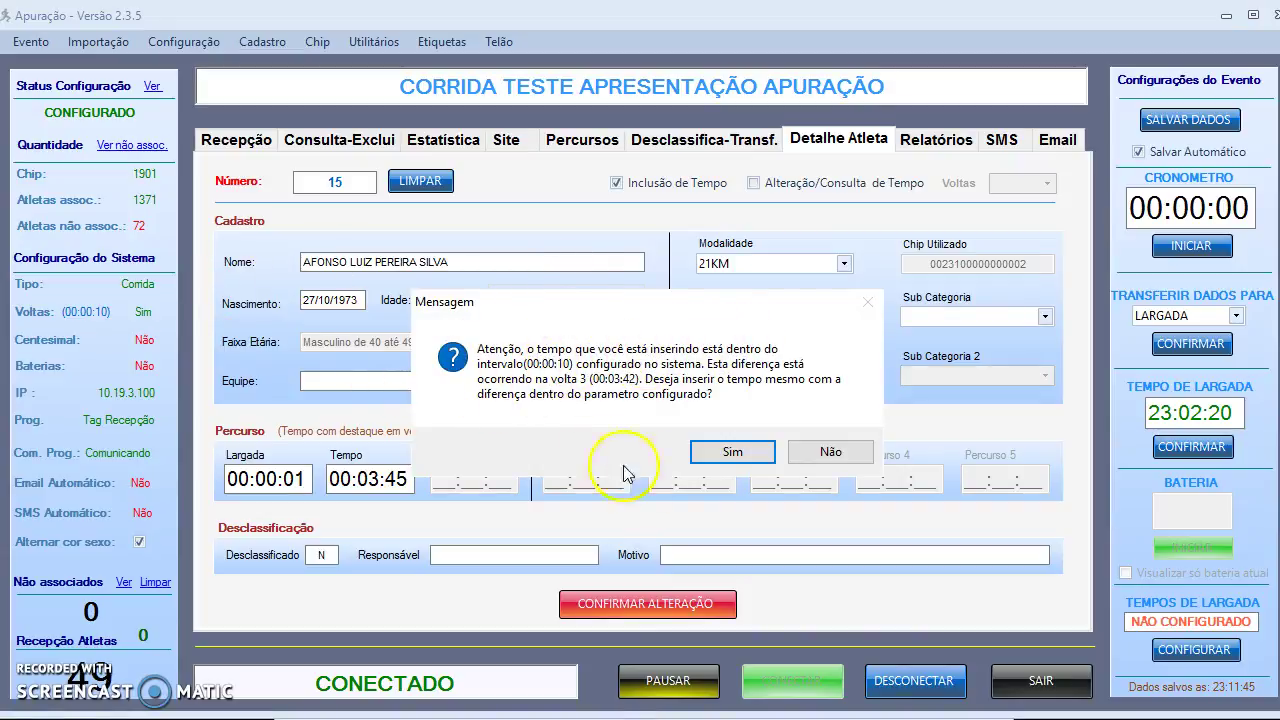
left_click(832, 452)
Step: Generate the overall male classification report for 21KM covering all laps, based on Tempo Bruto
left_click(238, 139)
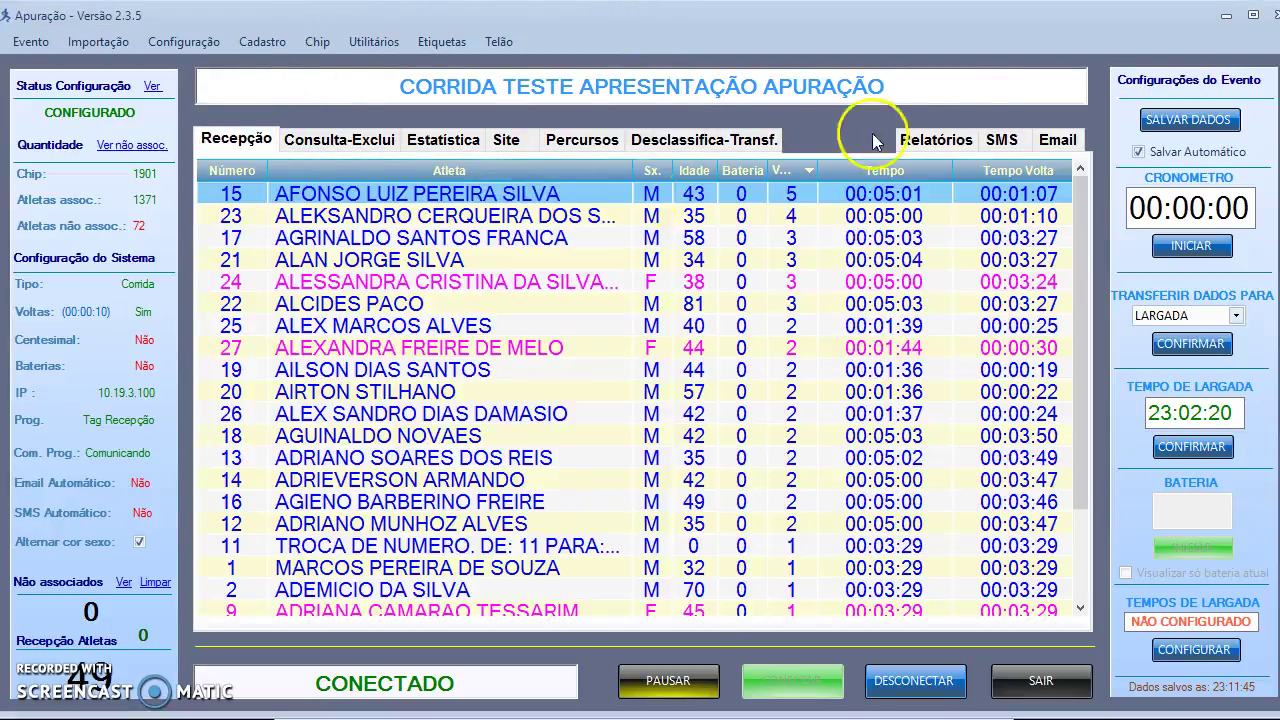
left_click(963, 140)
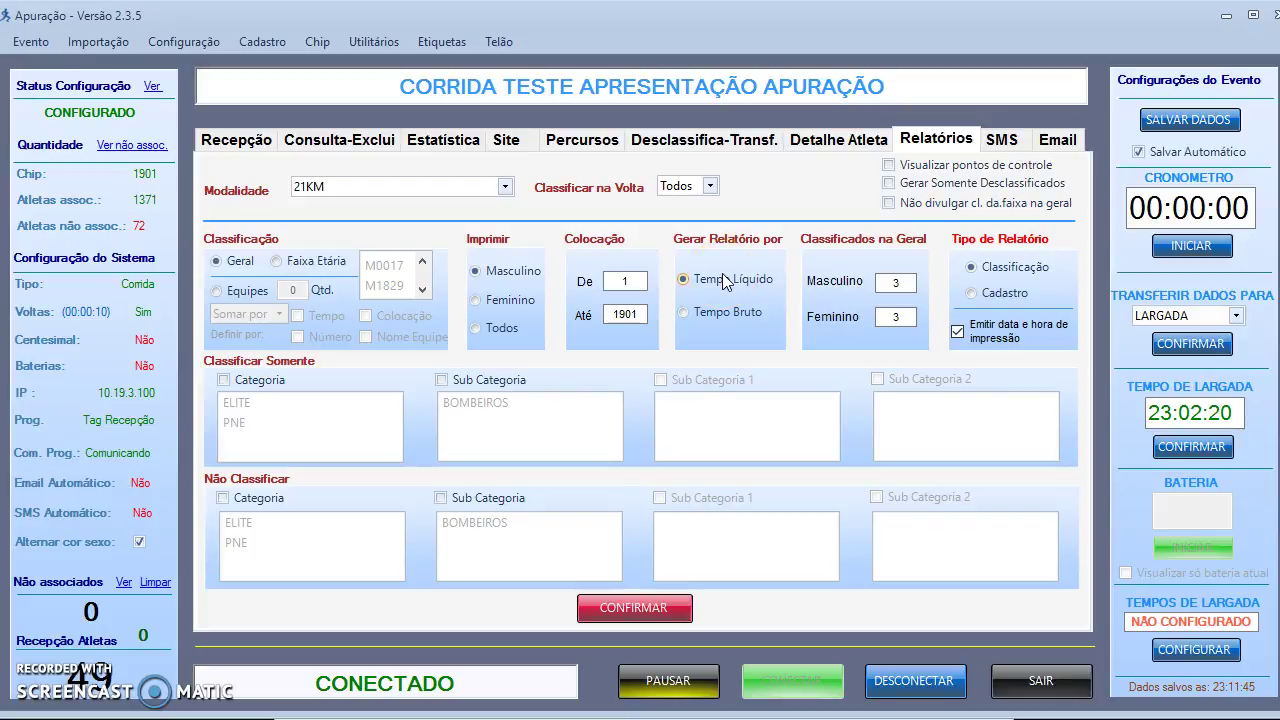
left_click(710, 186)
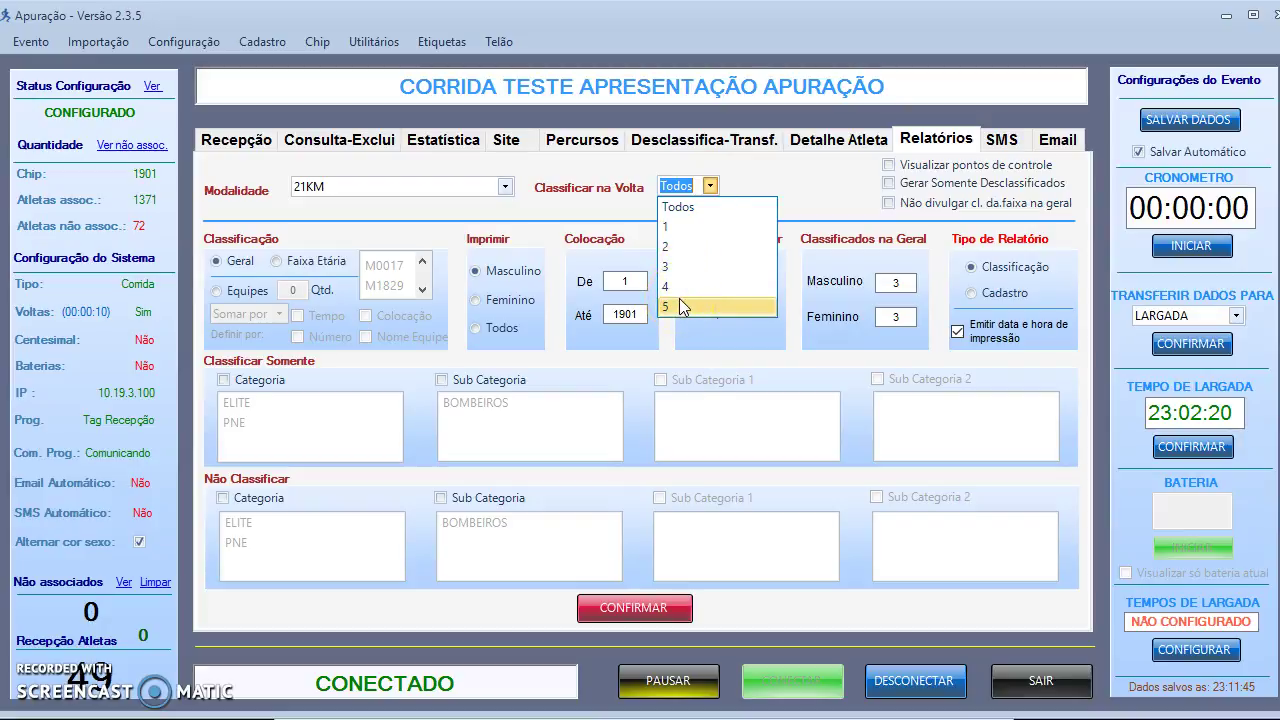
left_click(691, 233)
left_click(702, 210)
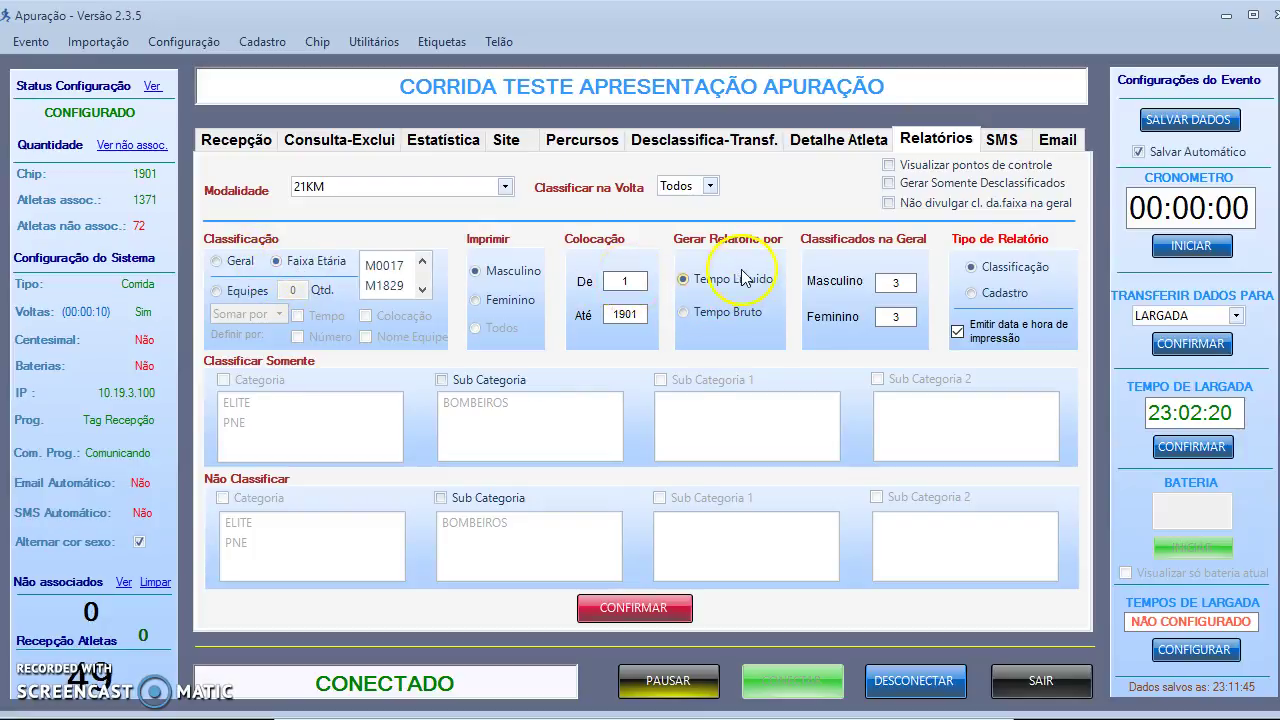
left_click(683, 312)
left_click(521, 275)
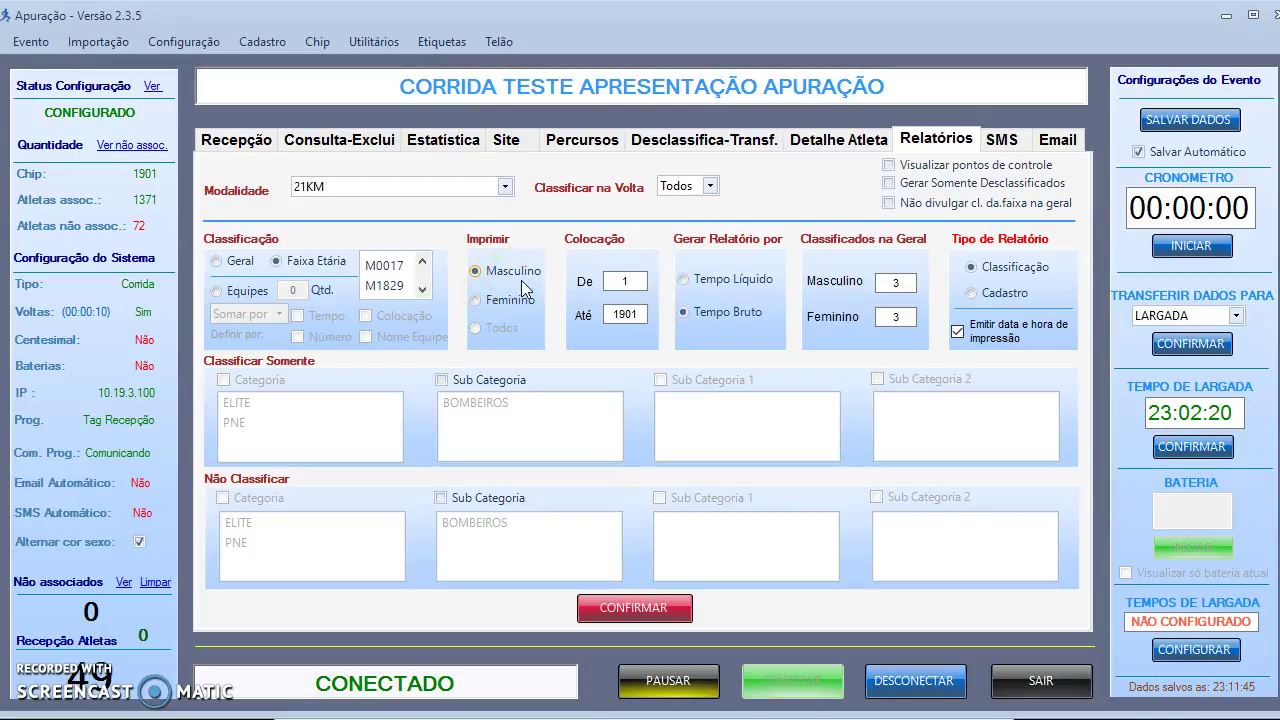
left_click(219, 261)
left_click(613, 608)
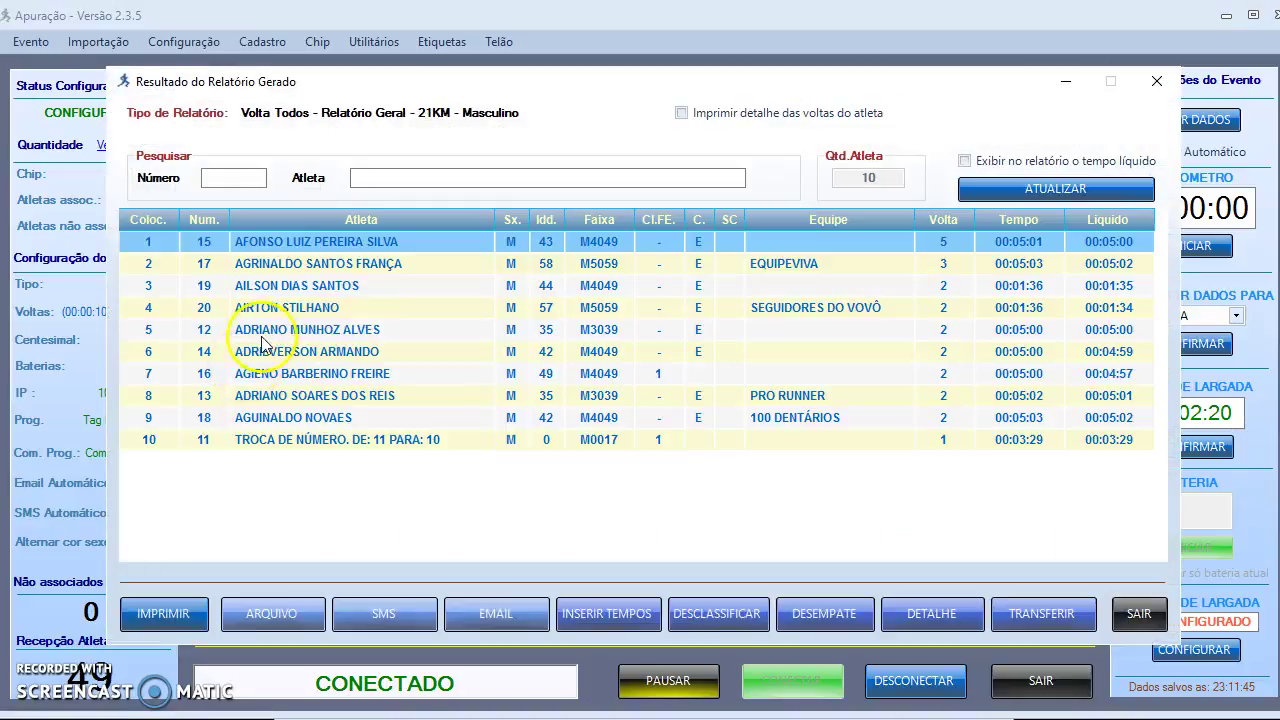
Step: Disqualify the second-placed athlete, number 17, from the generated 21KM report and close the report
left_click(265, 262)
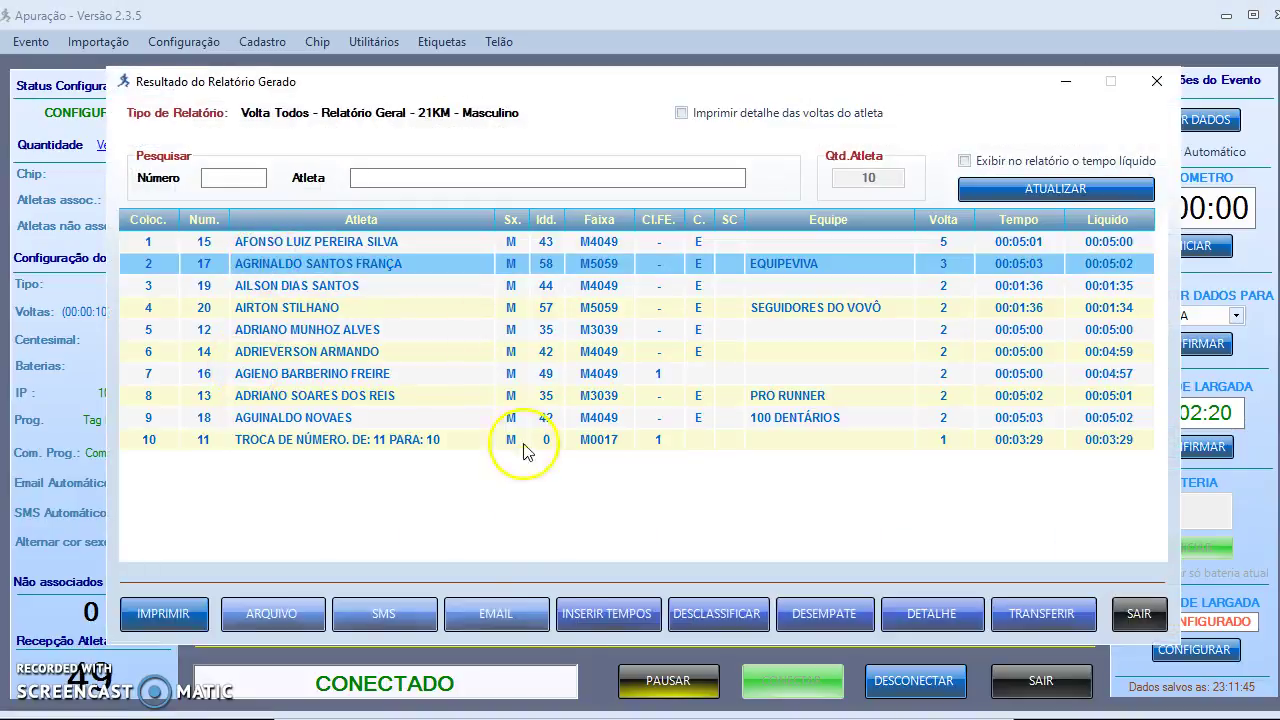
left_click(693, 618)
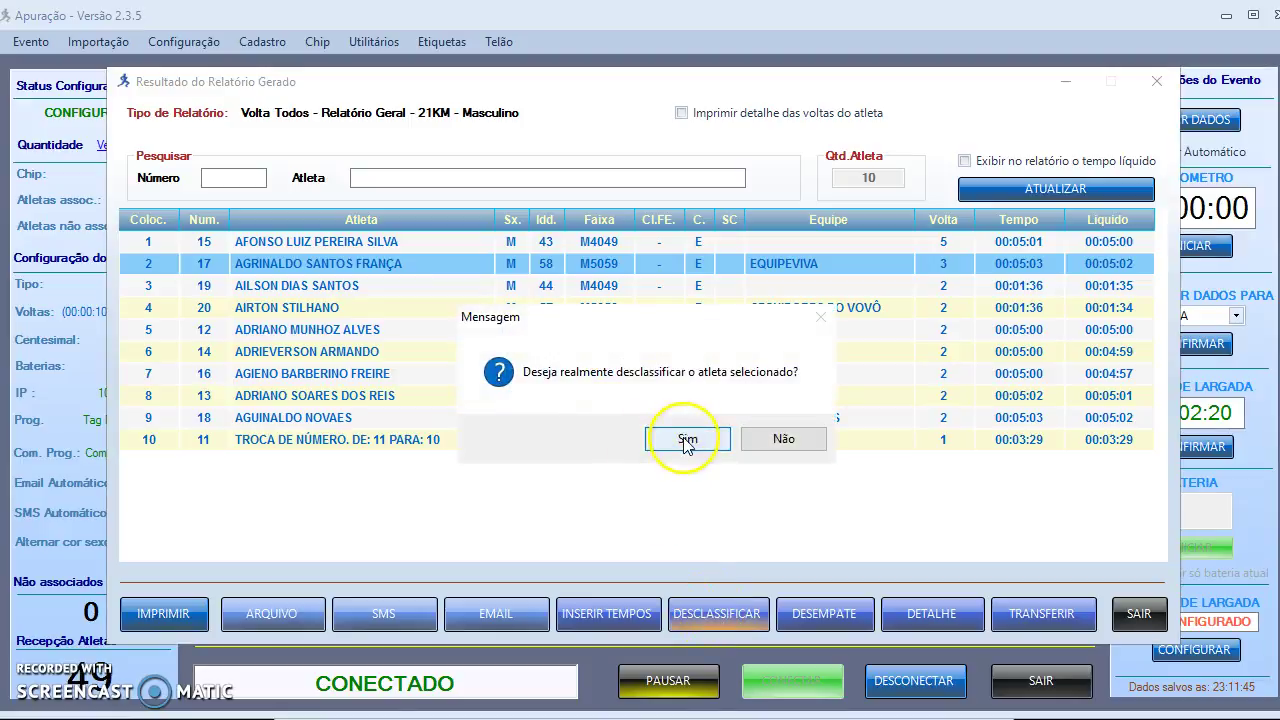
left_click(688, 445)
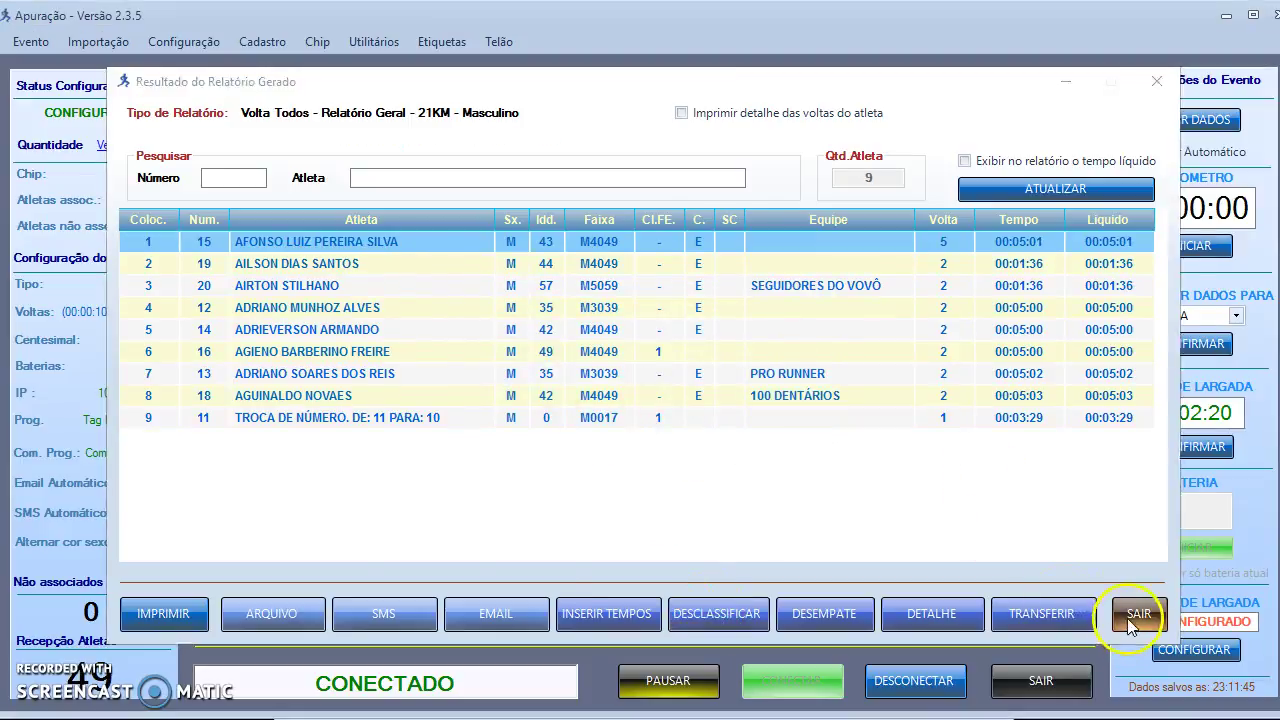
left_click(1139, 613)
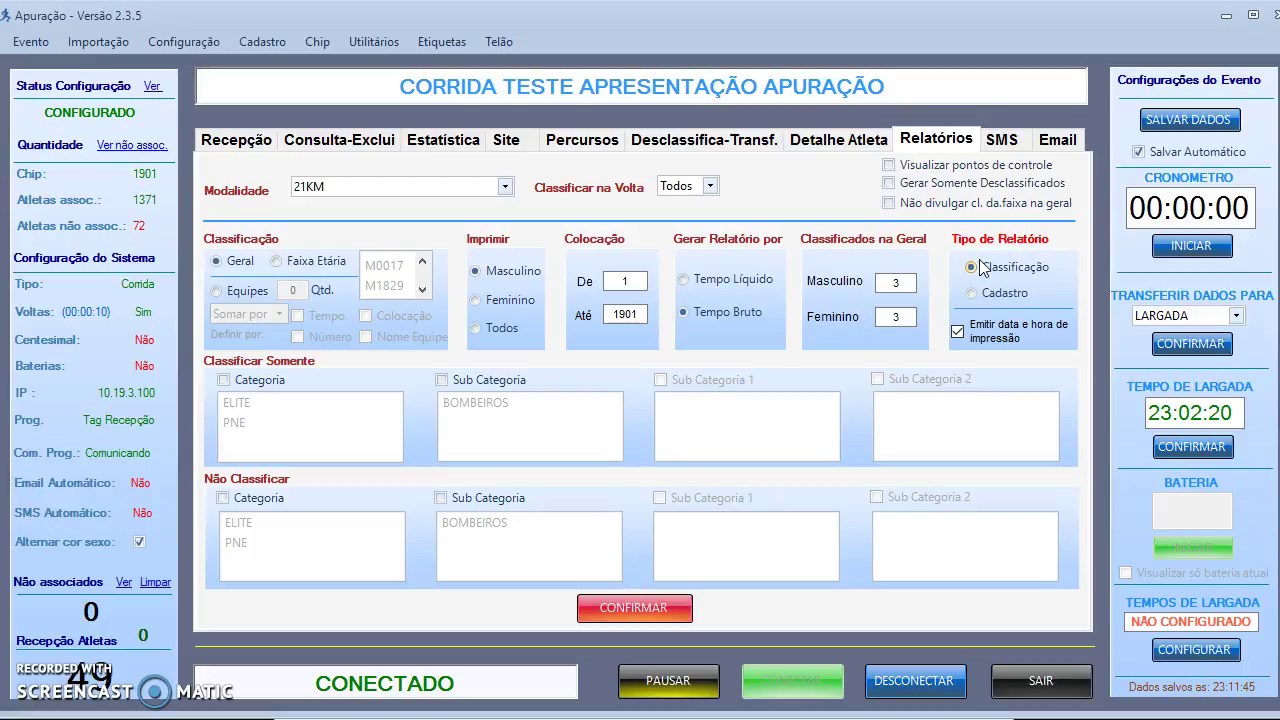
Step: Open the Modalidade options for the classification report
left_click(504, 188)
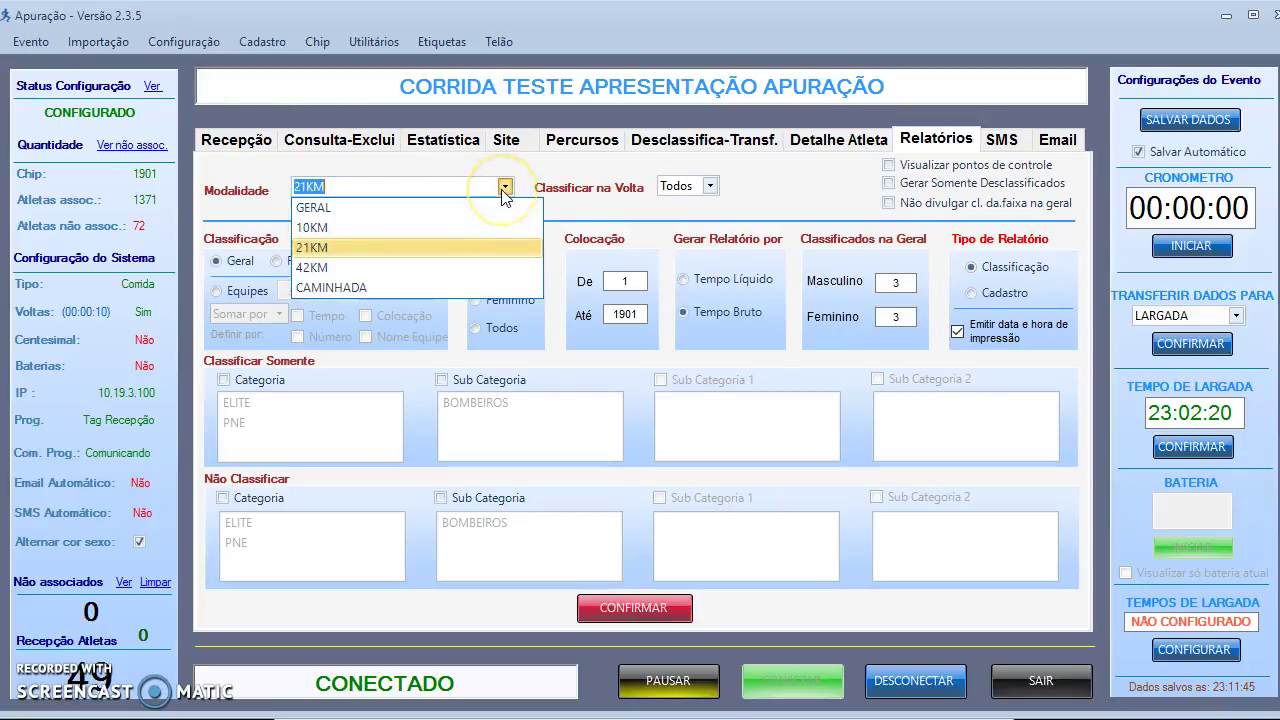